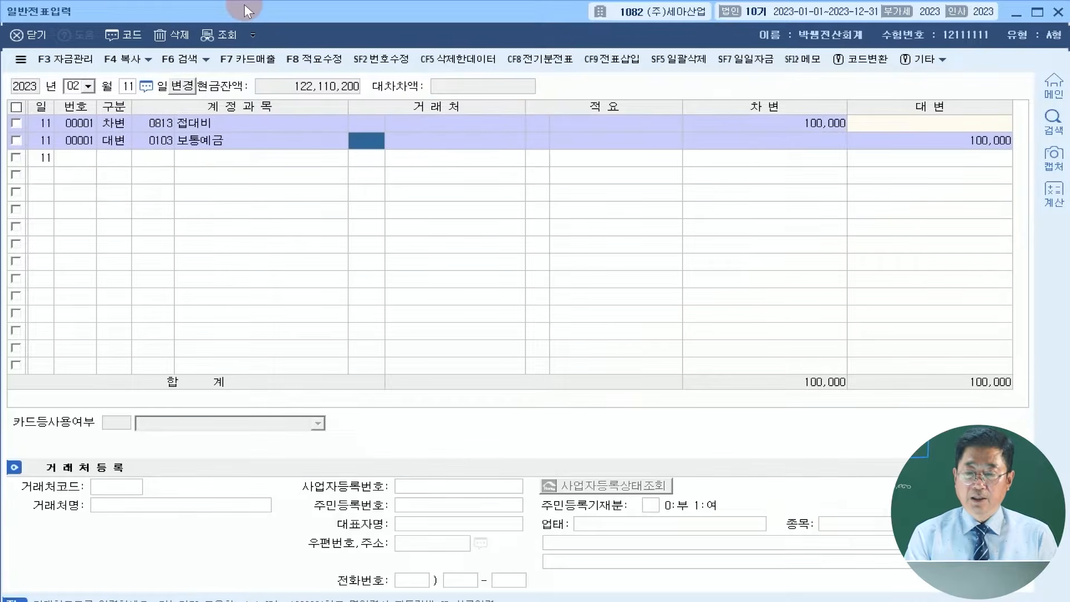
Step: Complete the 보통예금 credit line of 100,000 in the 11 February voucher, leaving the counterparty and description empty
key("Return")
key("Return")
key("Return")
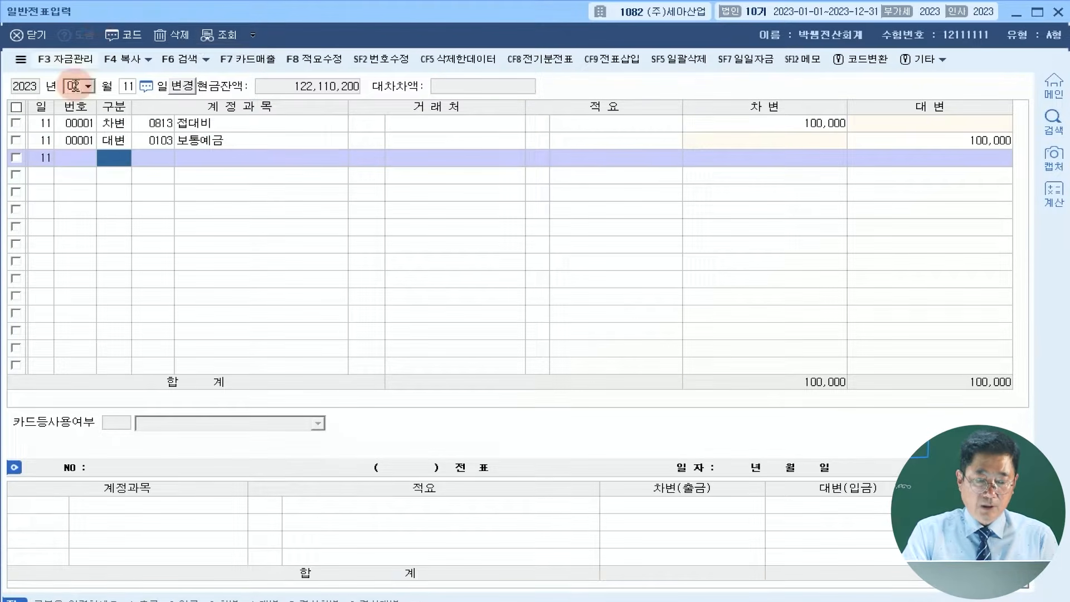
Step: Set the voucher entry date to 31 March 2023
left_click(75, 85)
type("3")
key("Return")
type("31")
key("Return")
Step: Enter a debit (차변) line for account 0508 퇴직급여 (제조원가) with the amount 2,700,000
type("3")
key("Return")
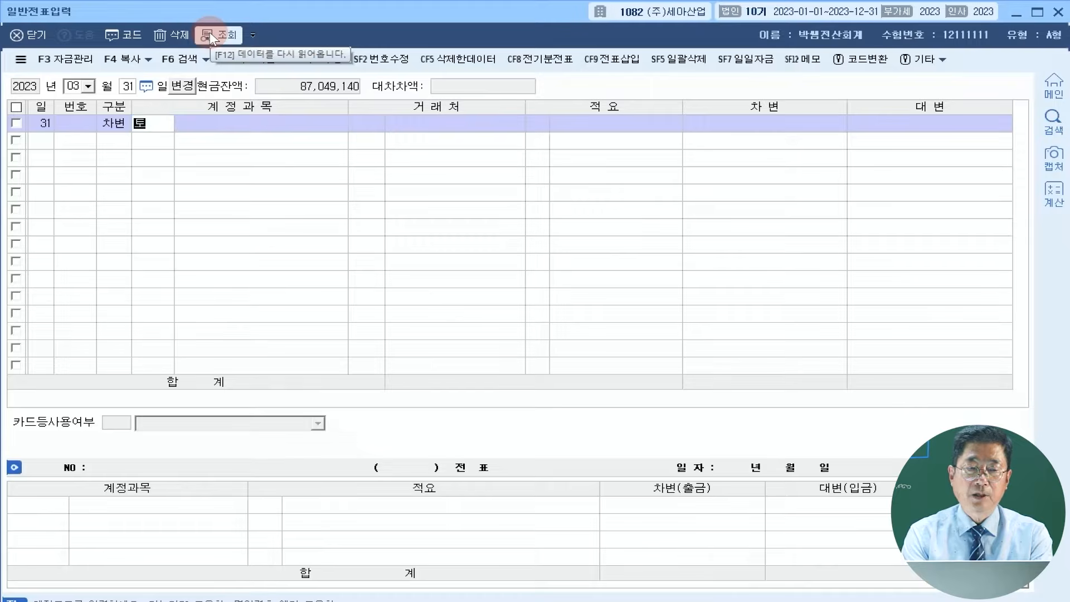
type("퇴직ㄱㅡㅂ")
key("Return")
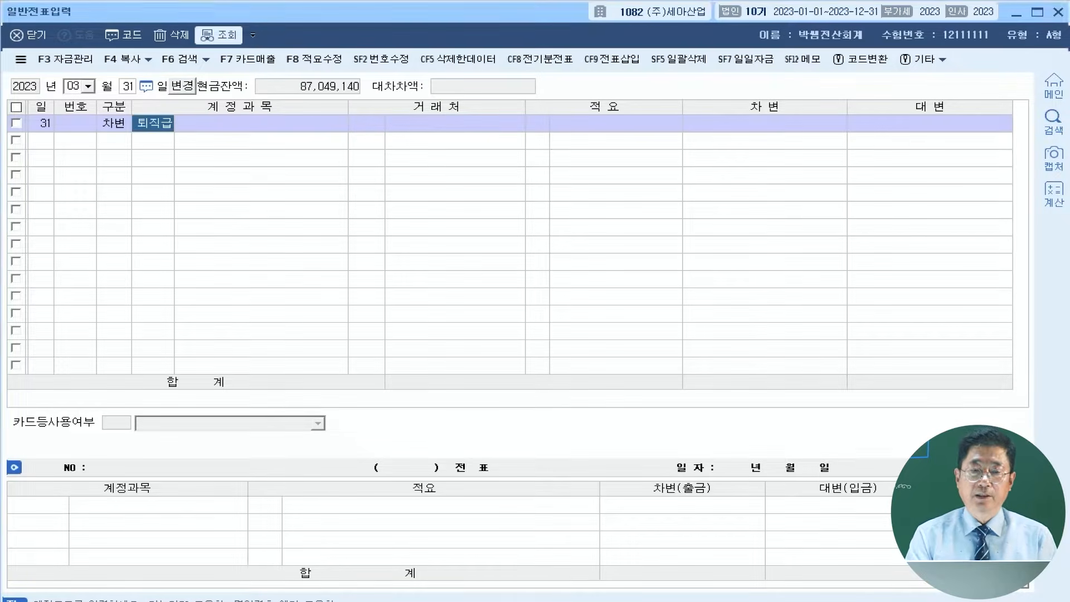
key("Down")
key("Down")
key("Down")
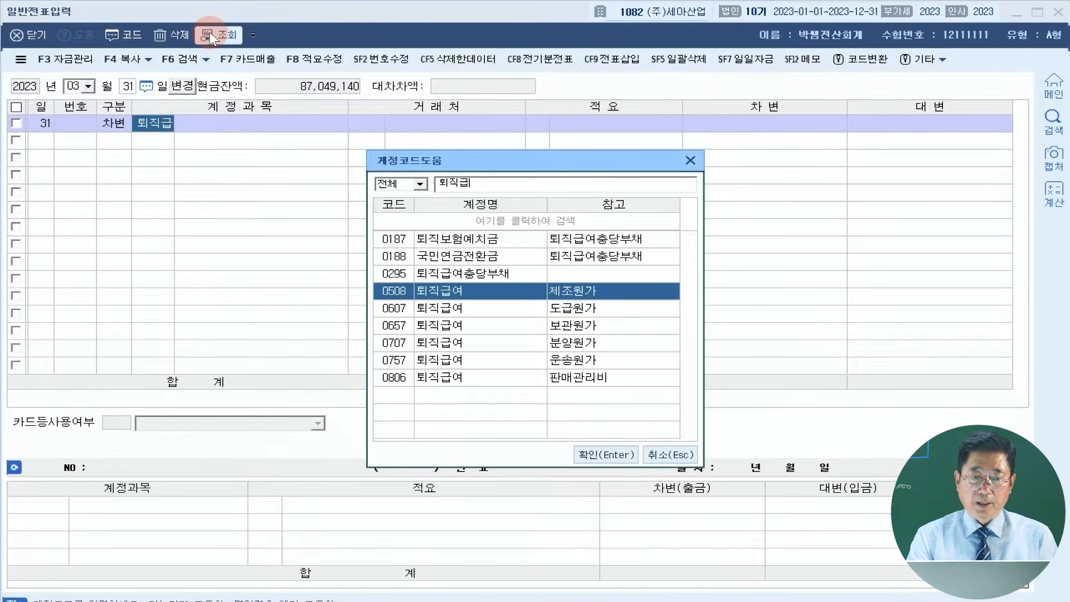
key("Return")
key("Return")
key("Return")
type("2")
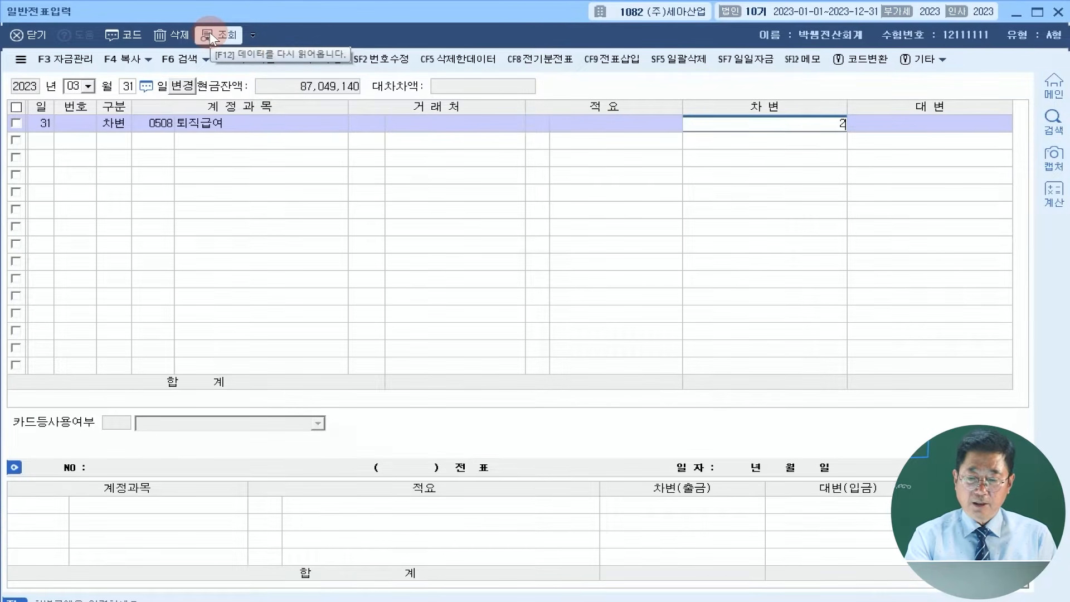
type(",700,000")
key("Return")
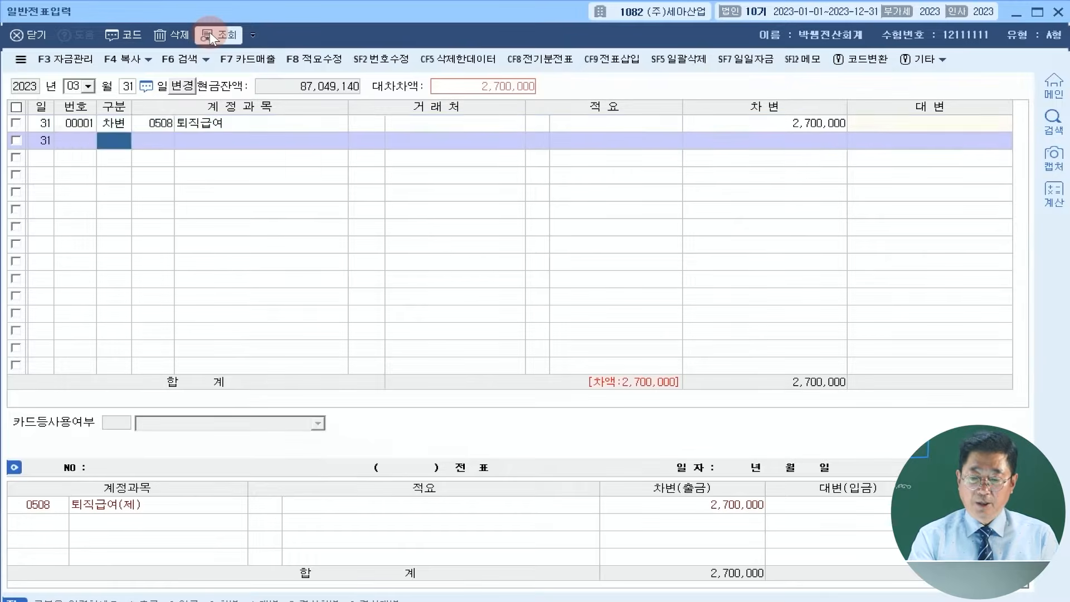
Step: Balance the 31 March voucher with a credit (대변) line for account 0103 보통예금 of 2,700,000
type("103")
key("Return")
key("Return")
key("Return")
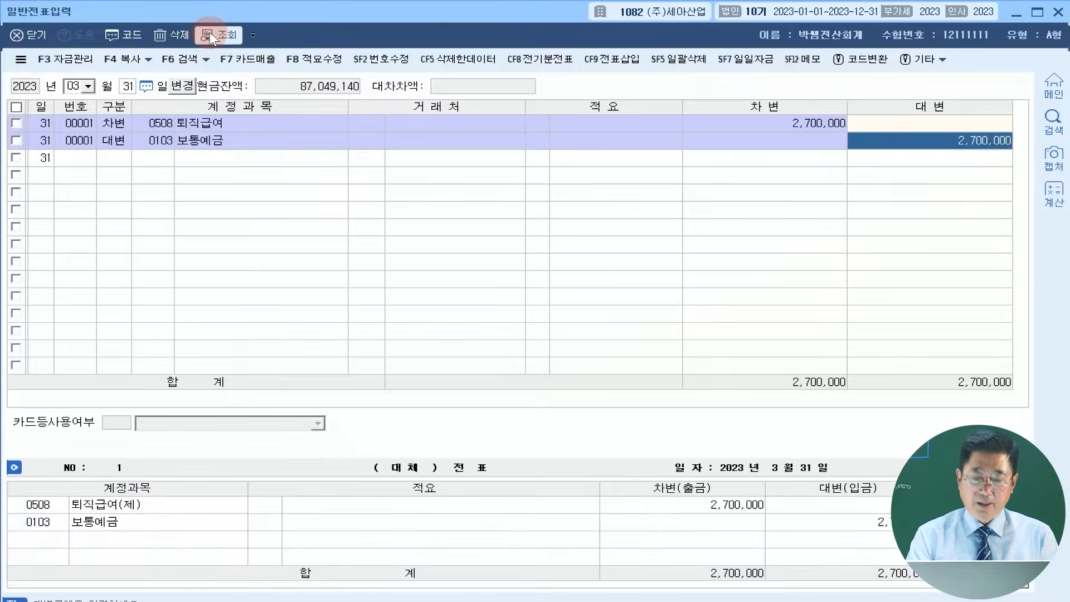
key("Return")
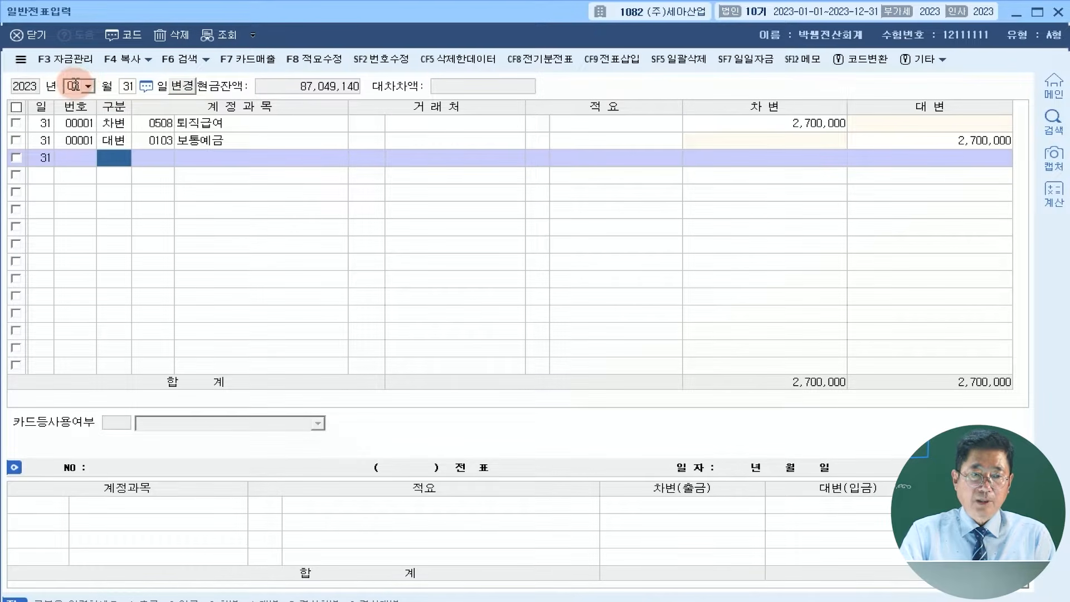
Step: Set the voucher entry date to 30 May 2023
left_click(72, 86)
type("05")
key("Return")
type("3")
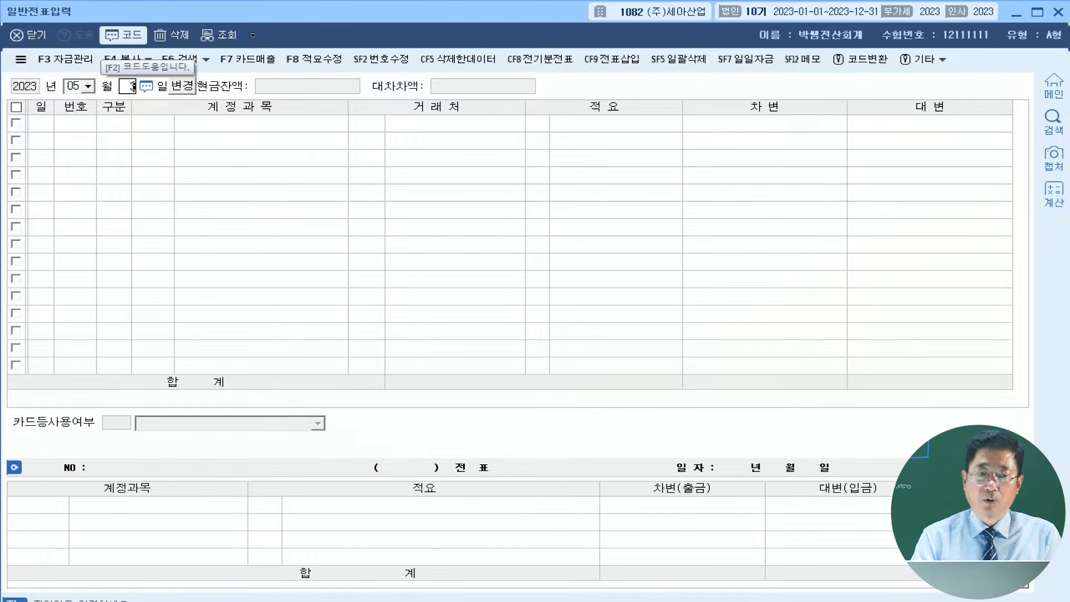
type("0")
key("Return")
Step: Enter a debit (차변) line for account 0103 보통예금 with the amount 20,000,000
type("3")
key("Return")
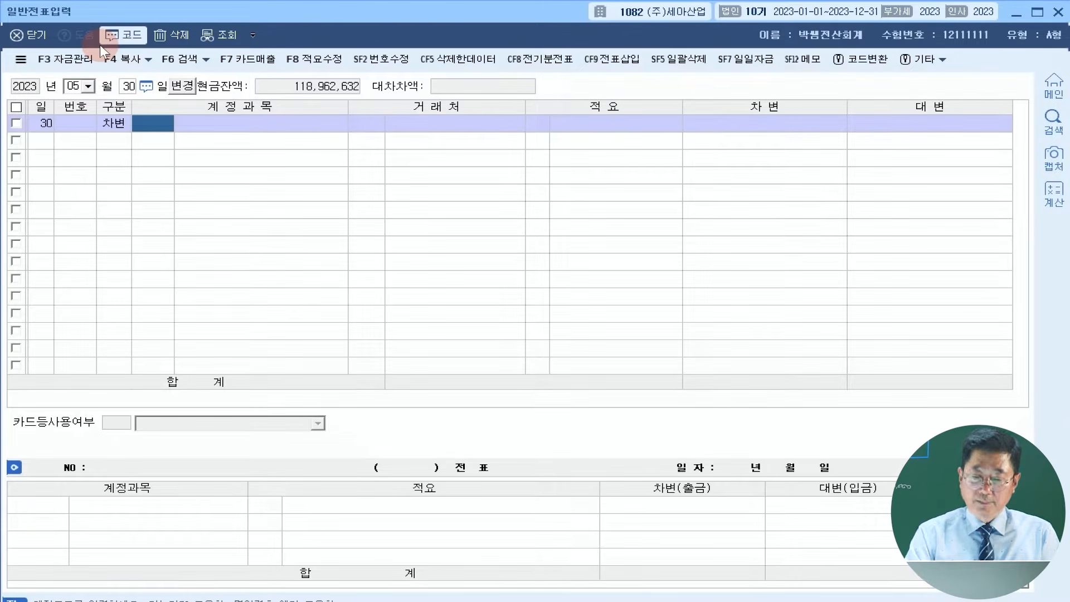
type("103")
key("Return")
key("Return")
key("Return")
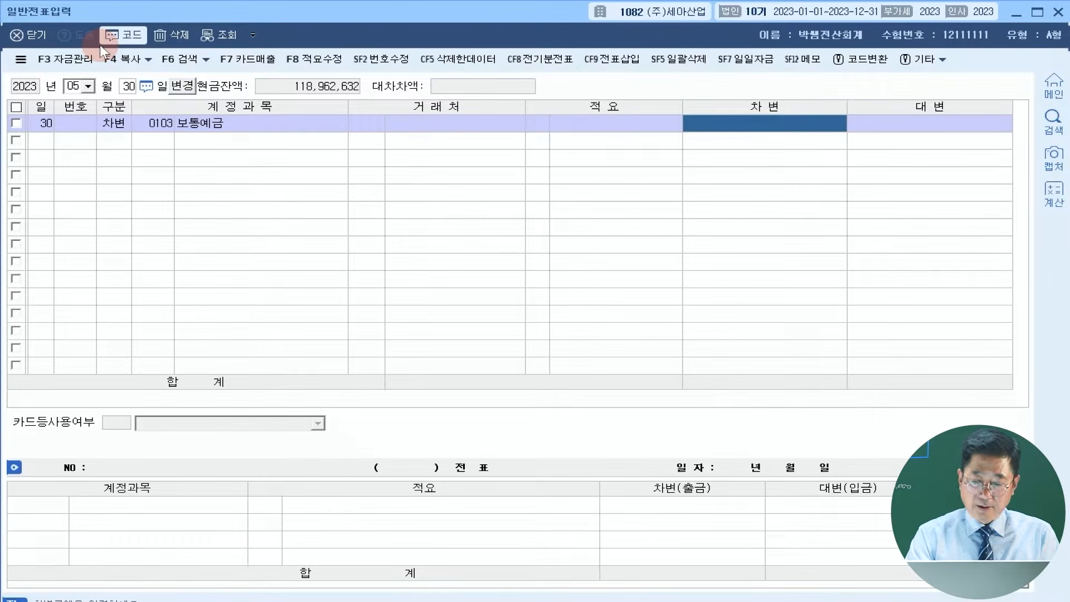
type("20,000,000")
key("Return")
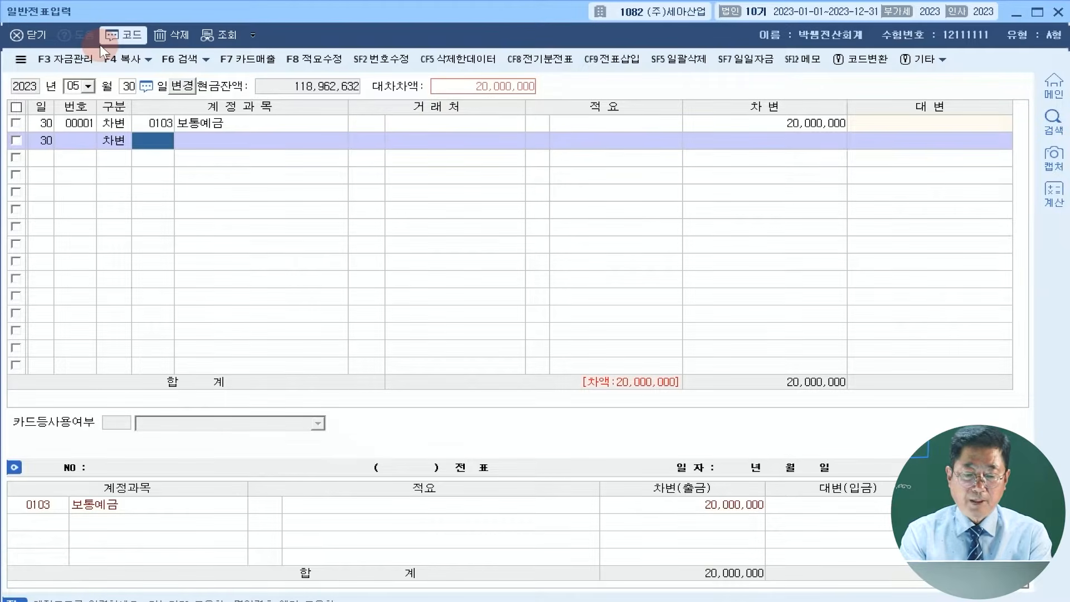
Step: Add a debit line to the 30 May voucher for account 0341 주식발행초과금 with the amount 2,000,000
type("주식배")
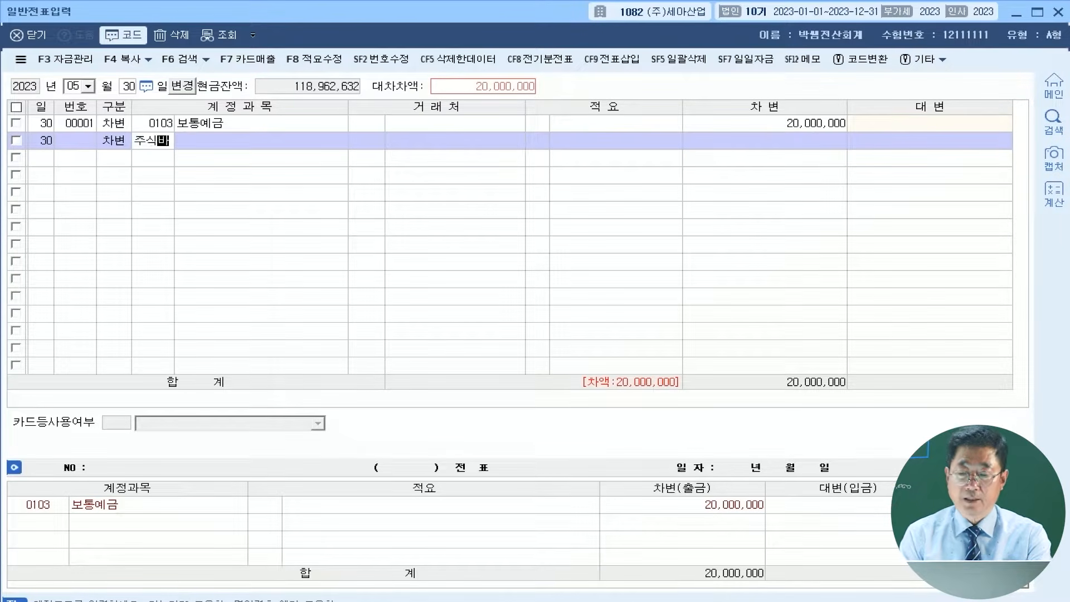
key("Return")
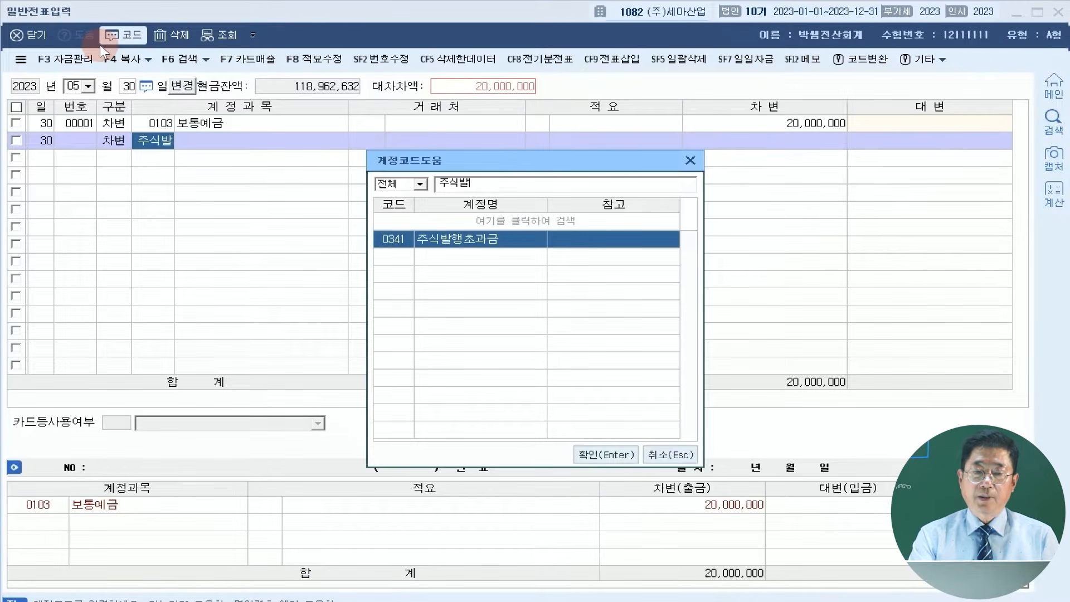
key("Return")
key("Return")
key("Return")
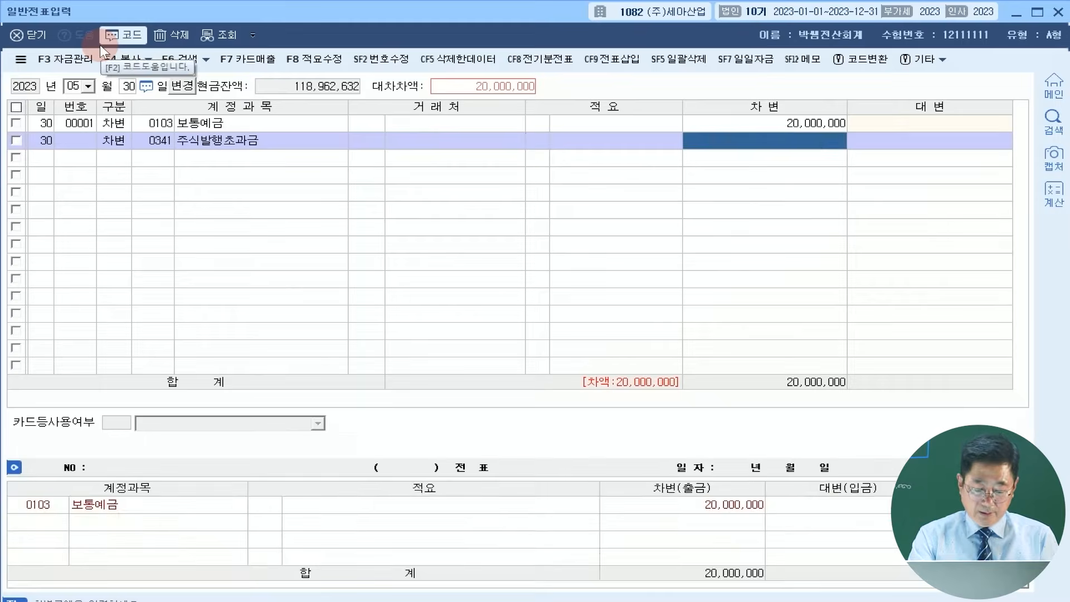
type("2000000")
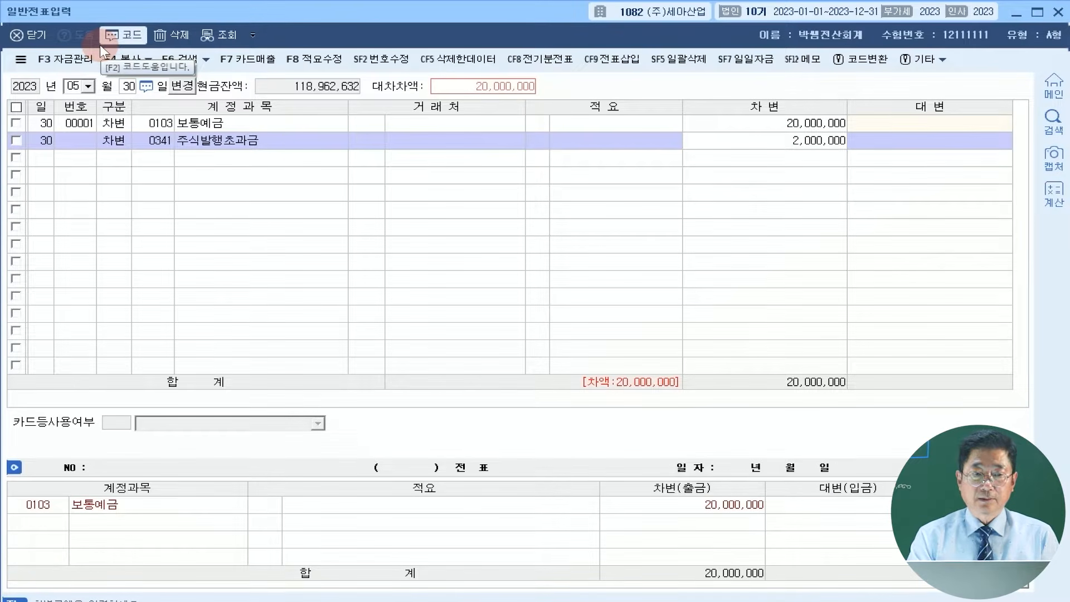
key("Return")
Step: Add a debit line to the 30 May voucher for account 0381 주식할인발행차금 with the amount 3,000,000
key("3")
key("Return")
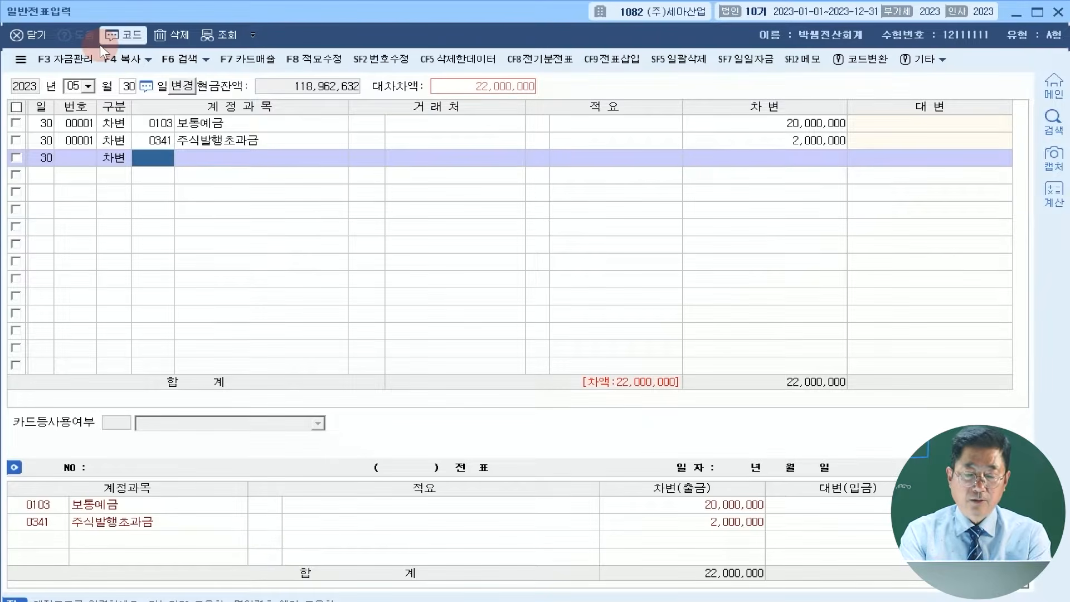
type("주식하")
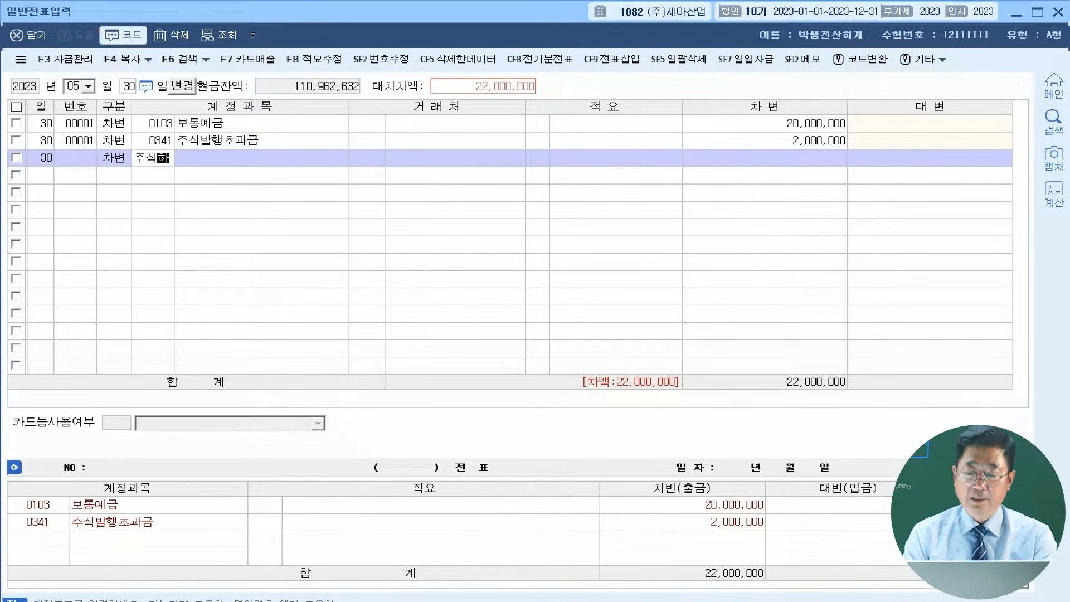
key("Return")
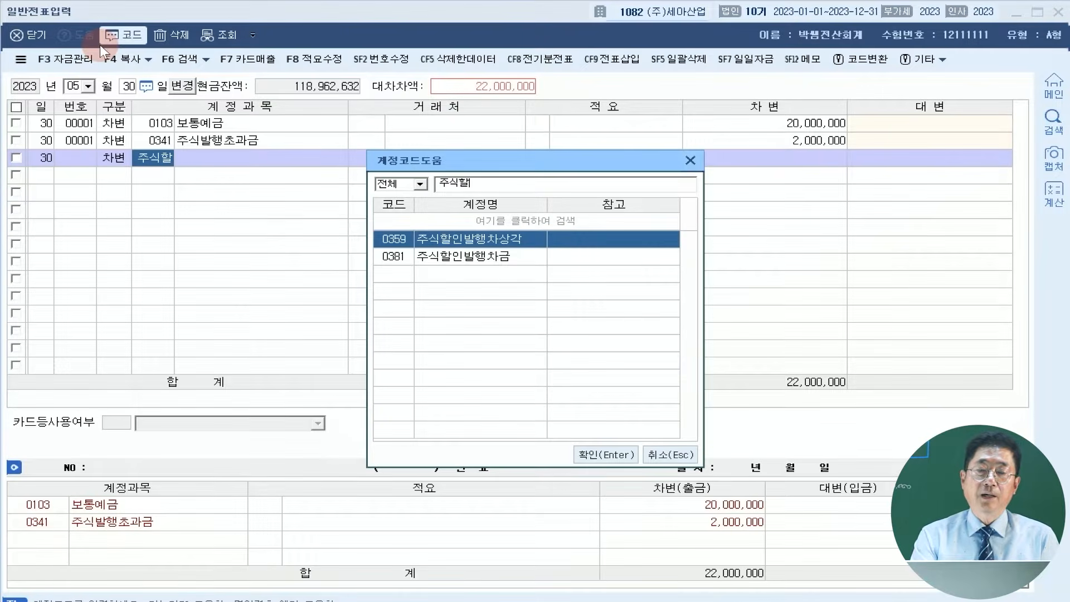
key("Down")
key("Return")
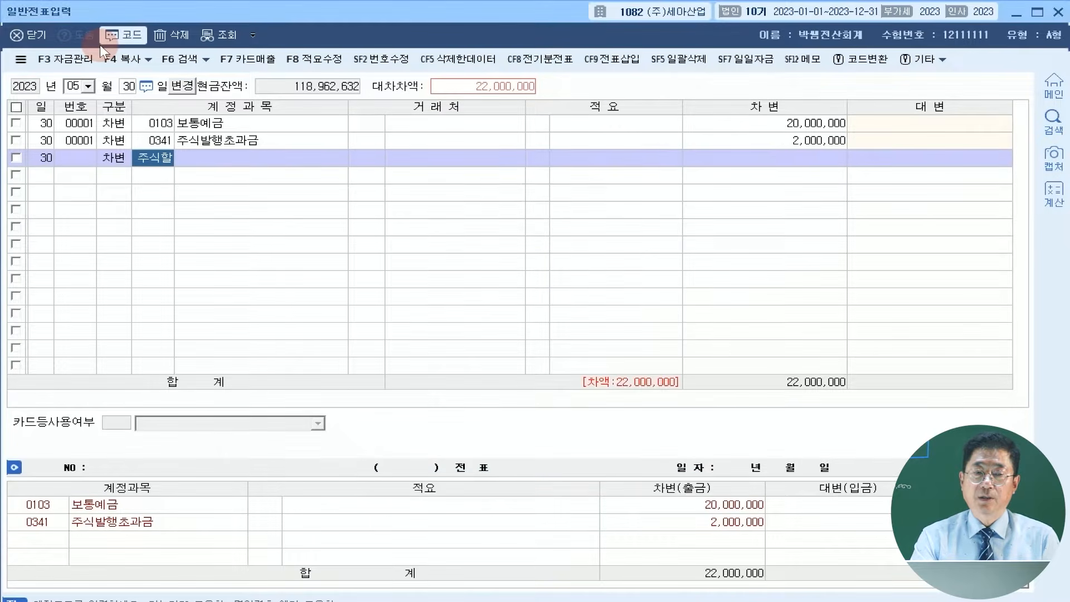
key("Return")
key("Return")
type("3000000")
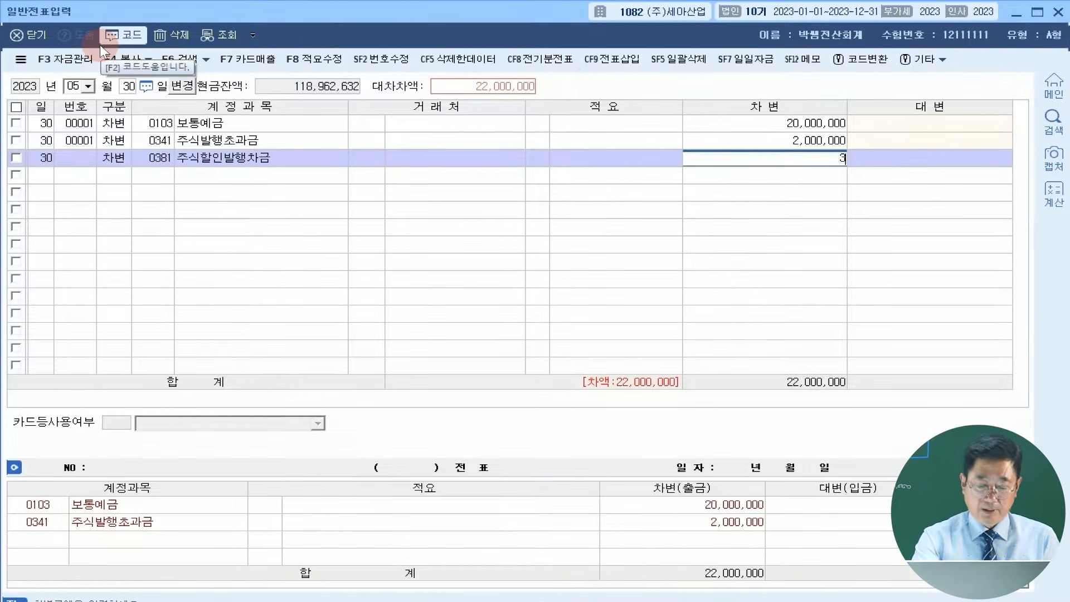
key("Return")
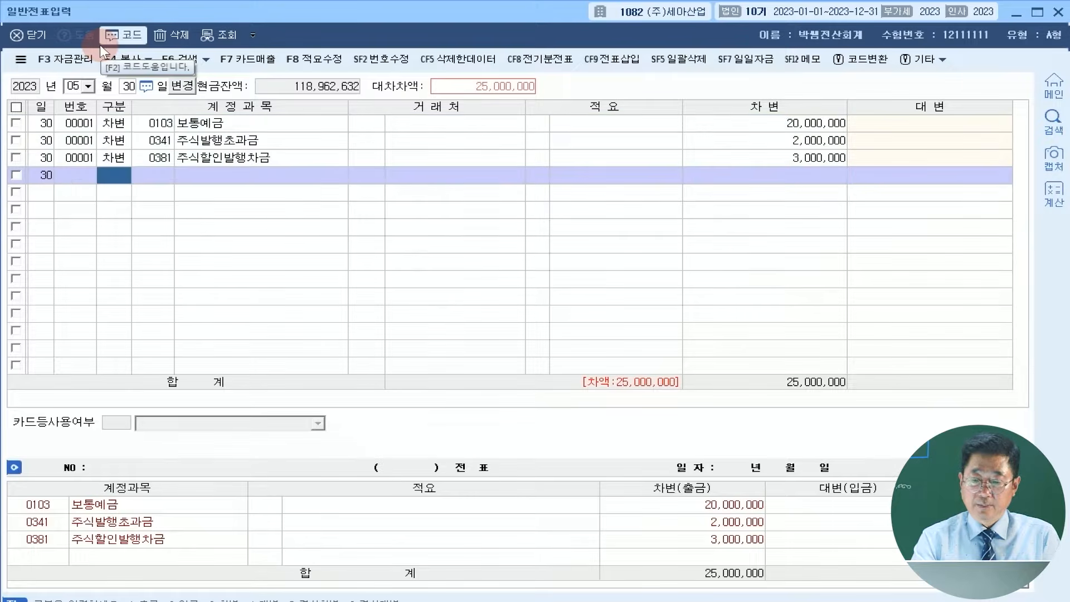
Step: Balance the 30 May voucher with a credit (대변) line for account 0331 자본금 of 25,000,000
type("4")
key("Return")
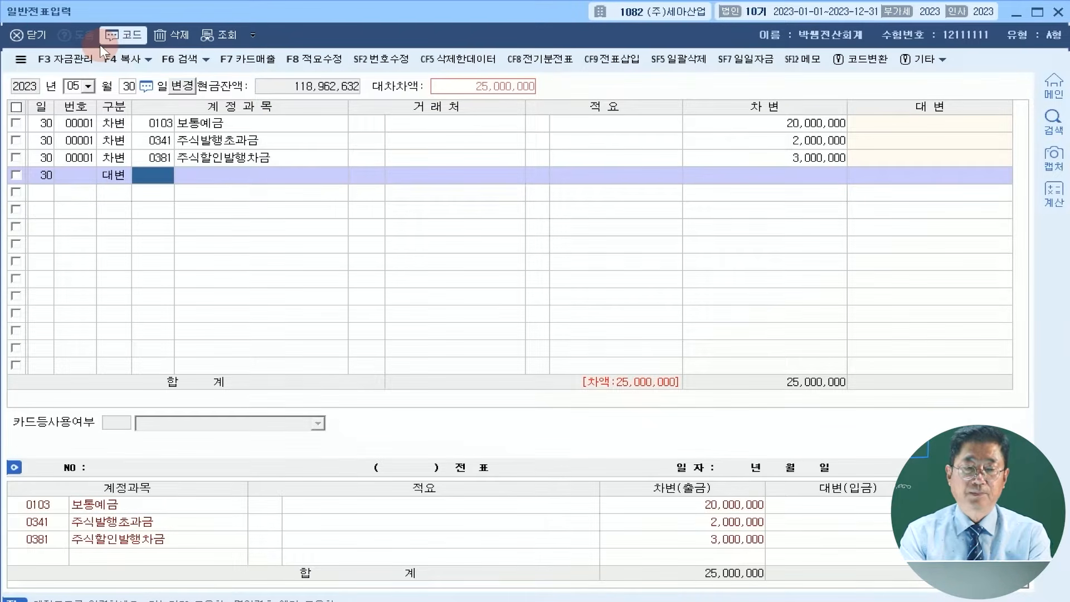
type("자본")
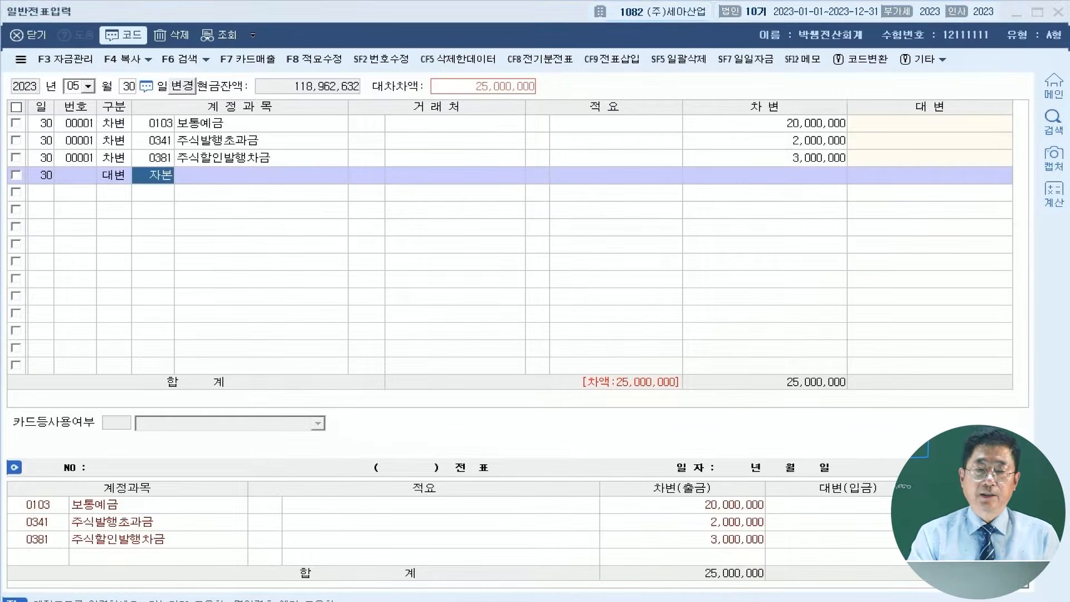
key("Return")
key("Return")
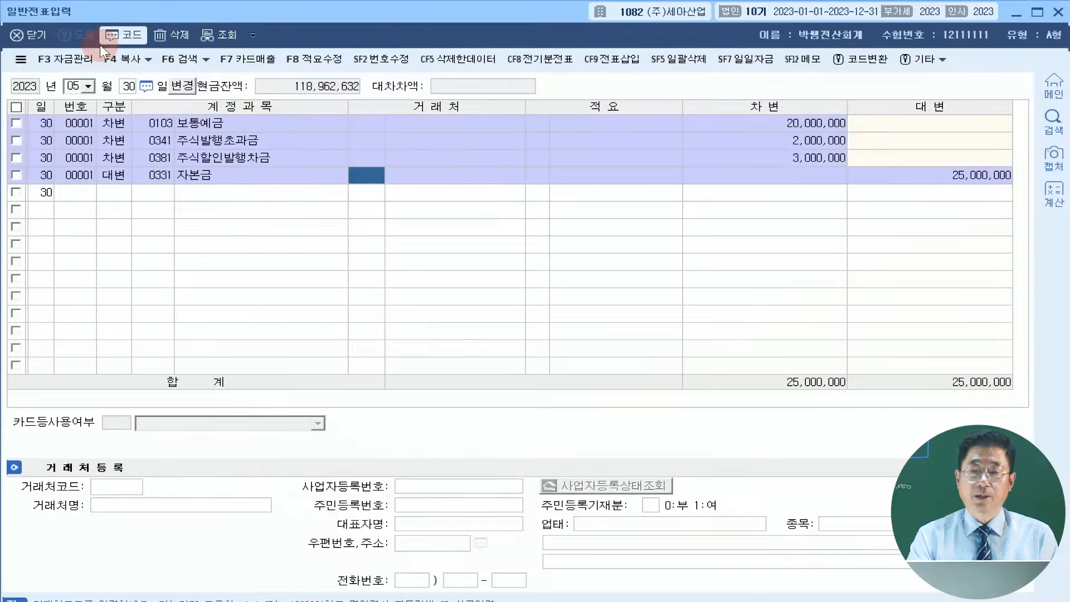
key("Return")
key("Return")
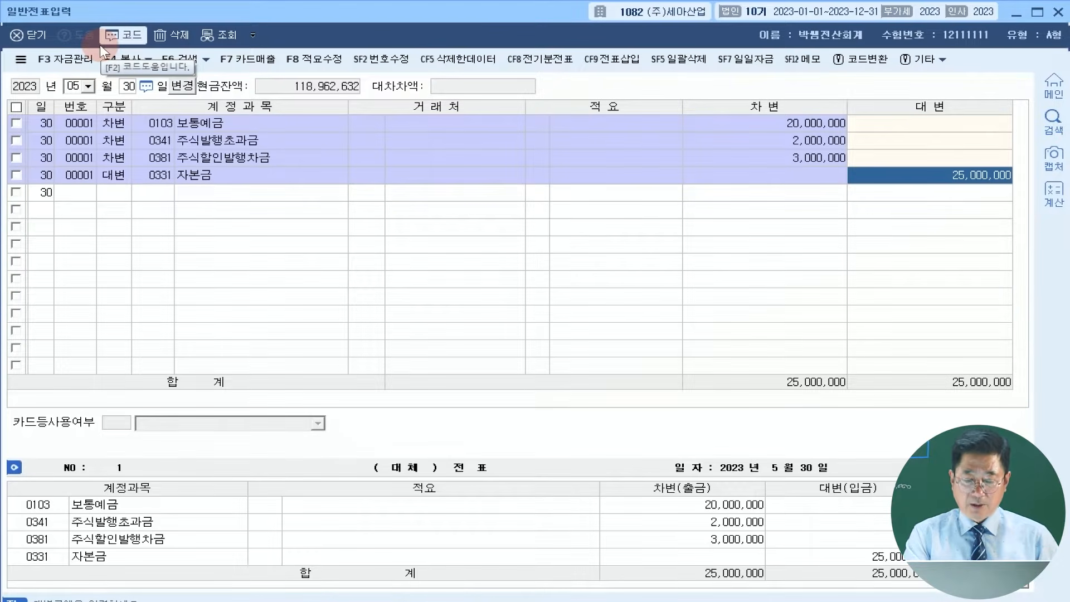
key("Return")
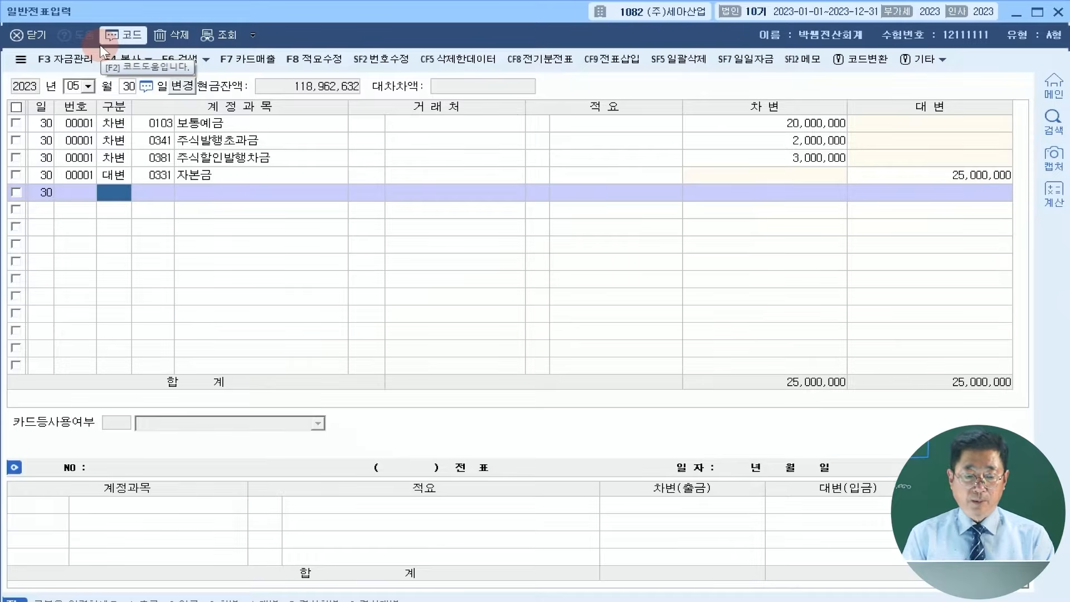
Step: Set the voucher entry date to 10 July 2023
left_click(71, 87)
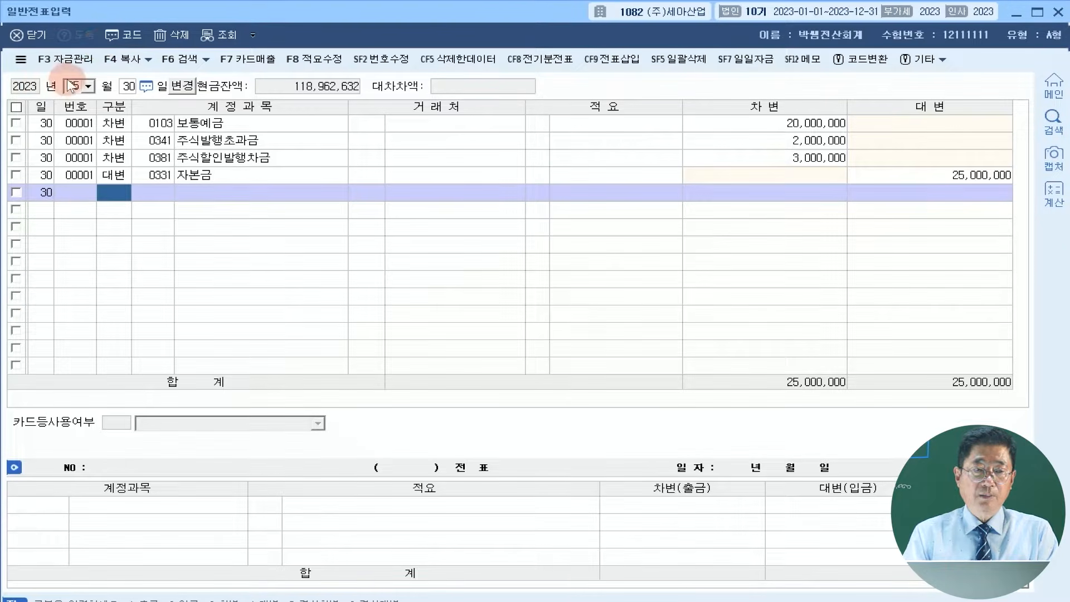
type("07")
key("Return")
type("10")
key("Return")
Step: Enter a debit (차변) line for account 0103 보통예금 with the amount 19,450,000
type("3")
key("Return")
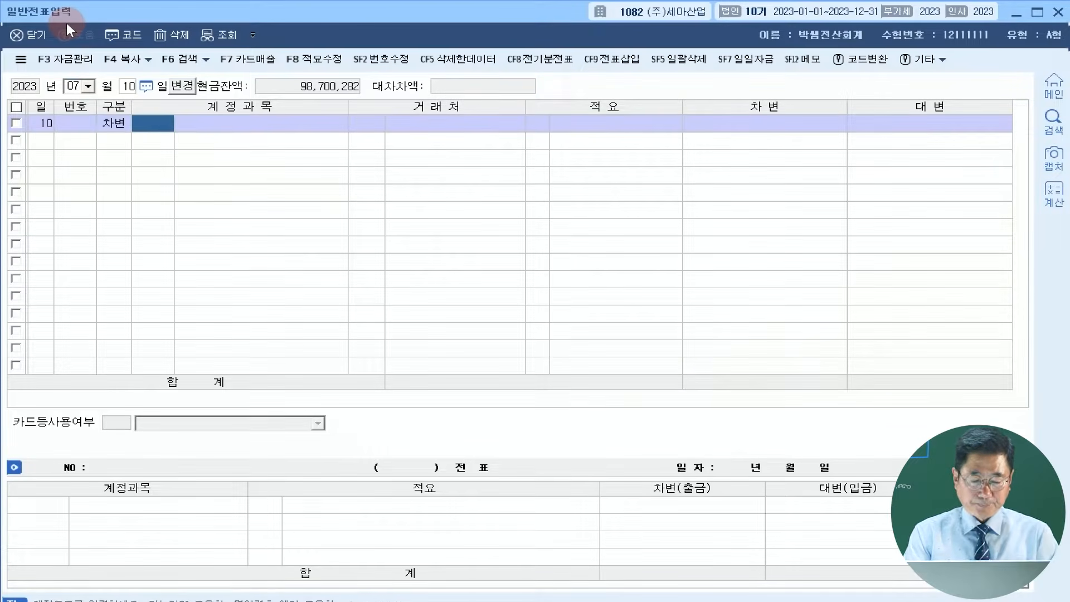
type("103")
key("Return")
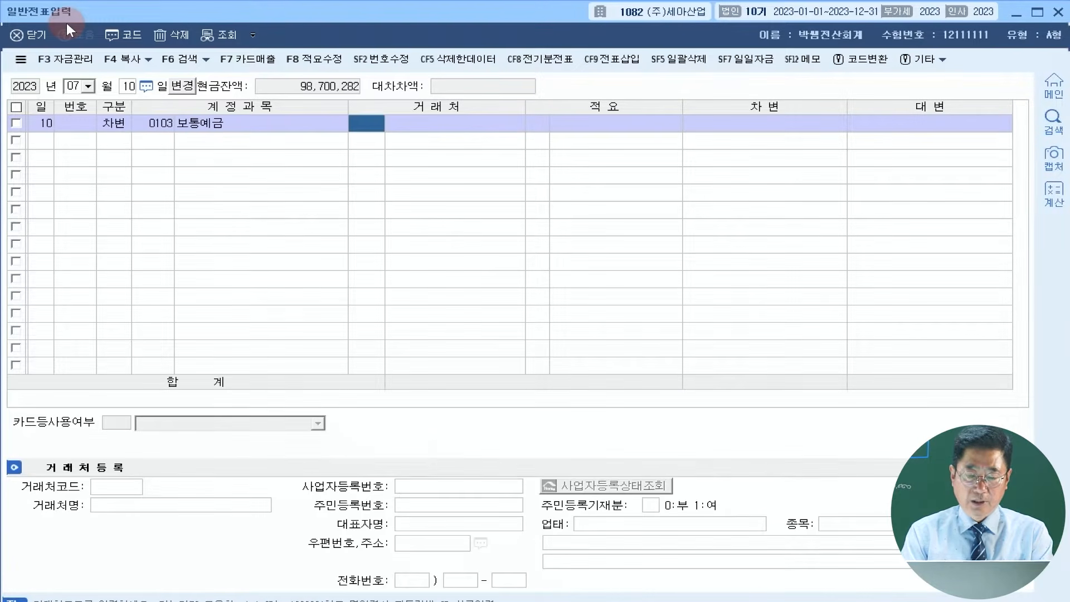
key("Return")
key("Return")
key("Return")
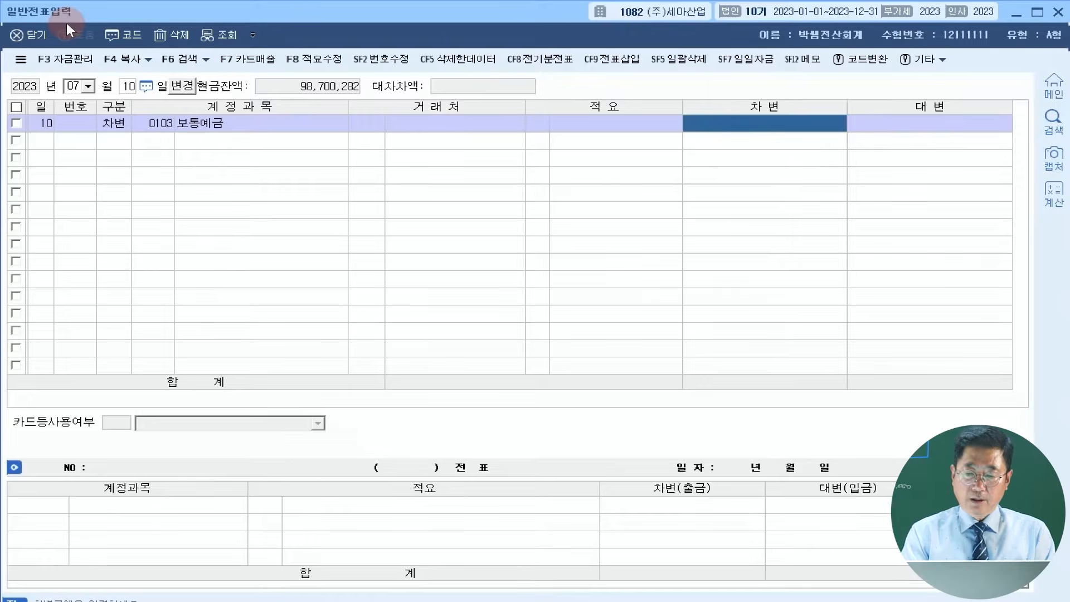
type("19,450")
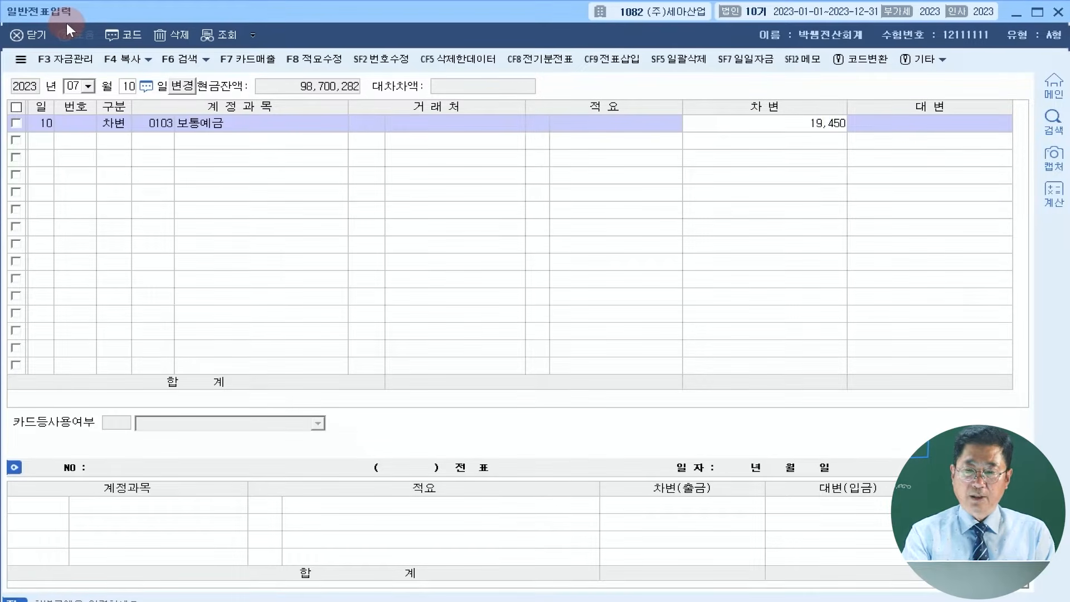
type(",000")
key("Return")
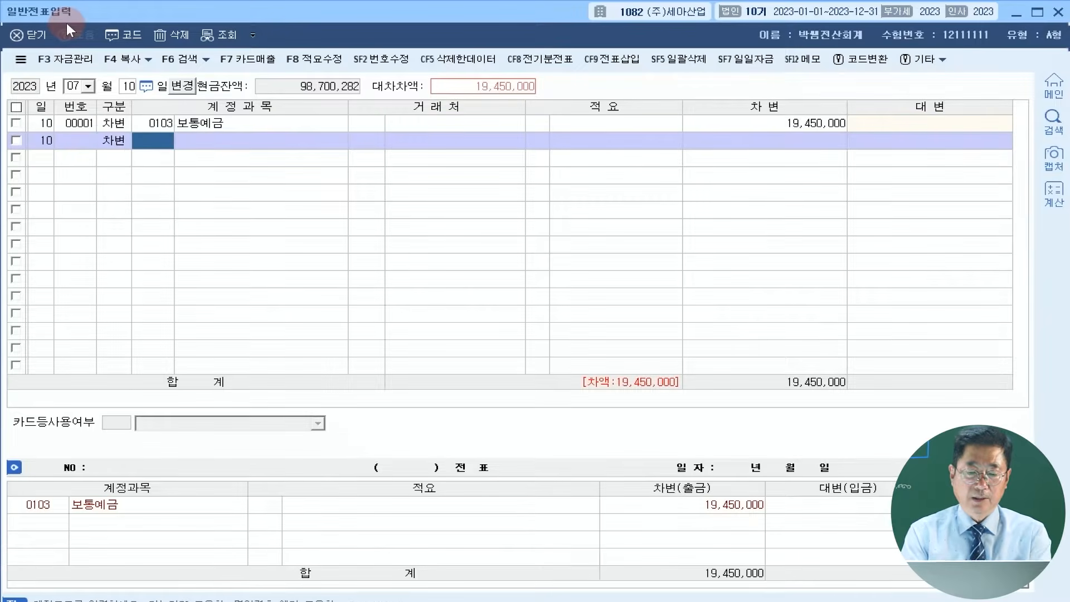
Step: Add a debit (차변) line to the 10 July voucher for account 0951 이자비용 with the amount 550,000
type("이자비")
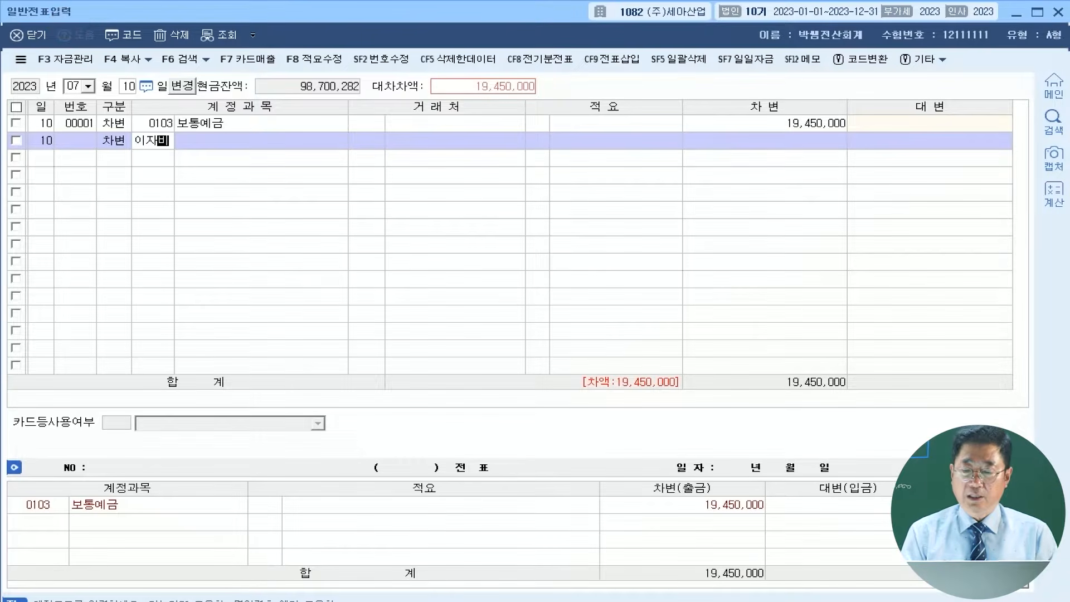
key("Return")
key("Return")
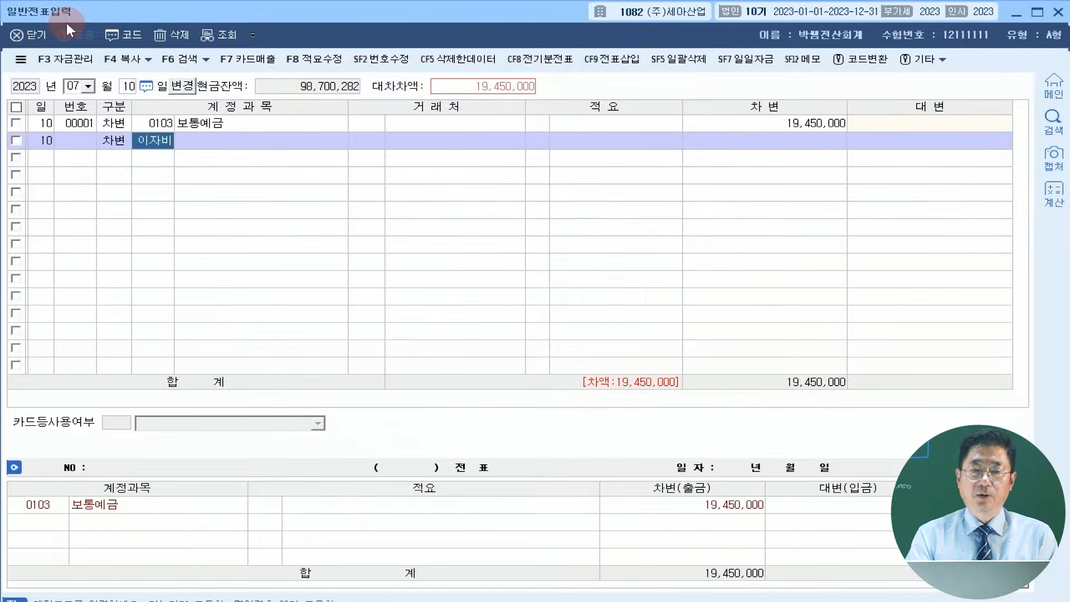
key("Return")
key("Return")
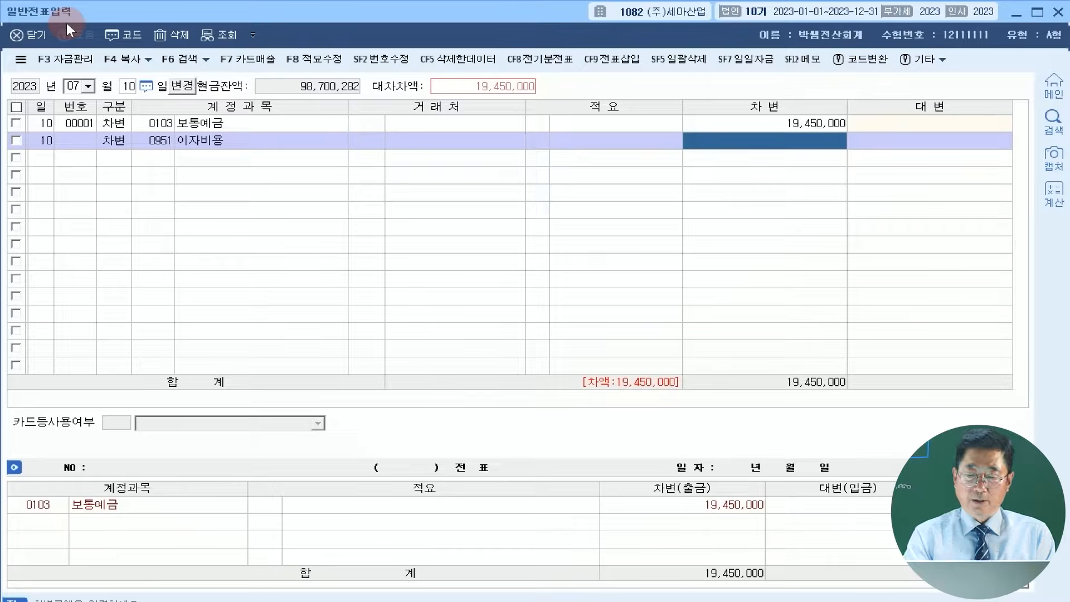
type("550")
key("plus")
key("Return")
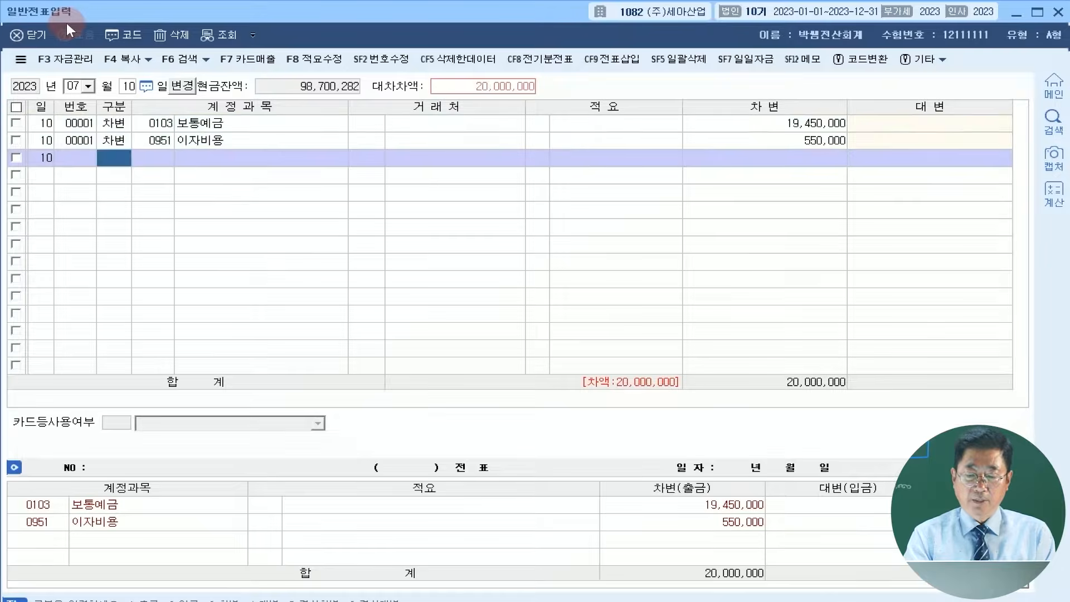
Step: Balance the 10 July voucher with a credit (대변) line for account 0260 단기차입금 of 20,000,000
key("4")
key("Return")
type("단기차")
key("Return")
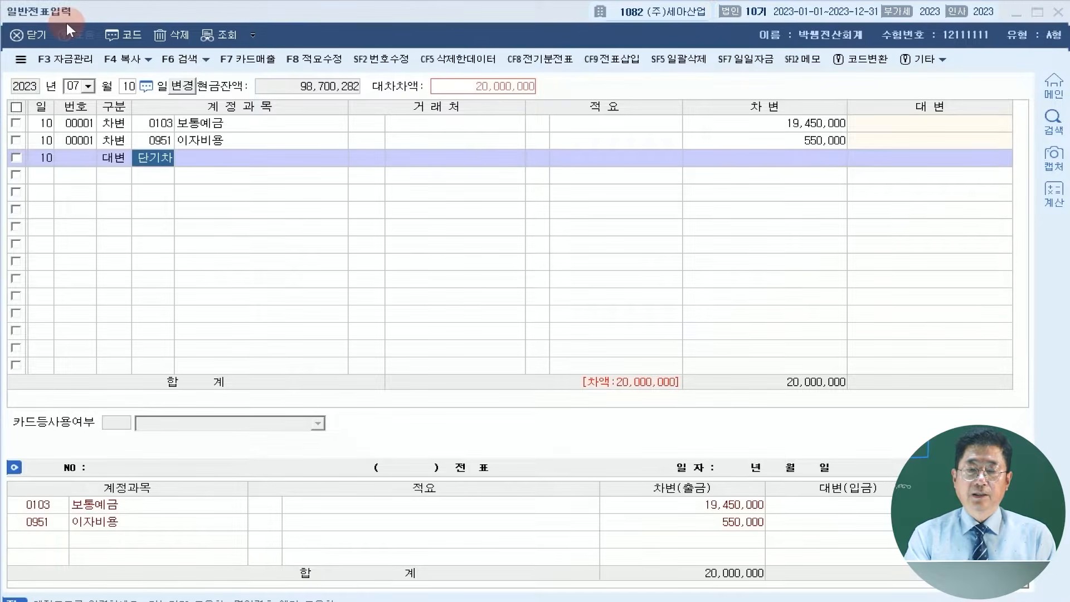
key("Return")
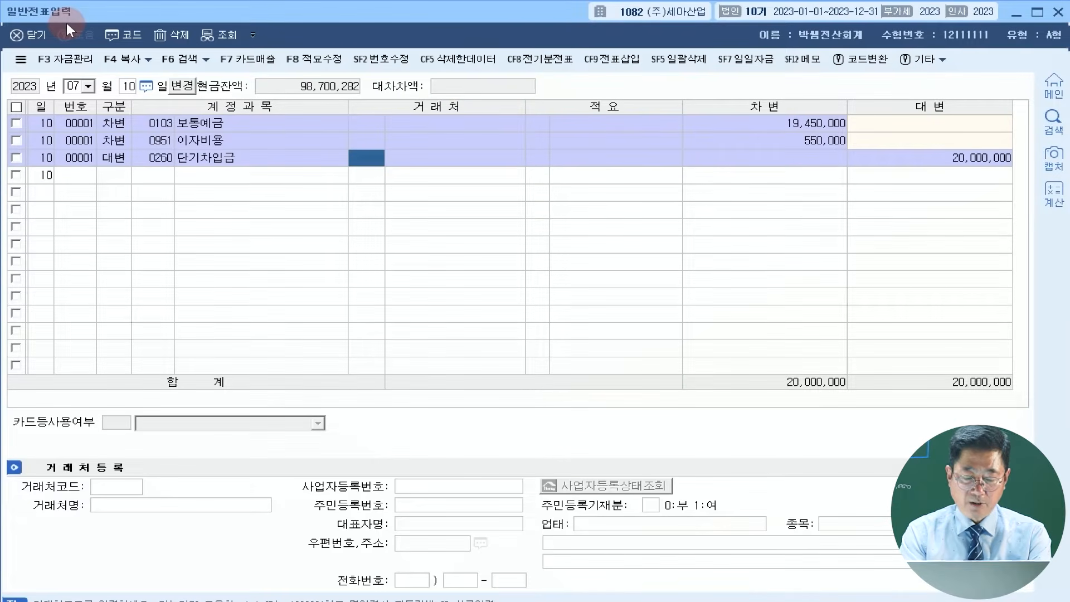
Step: Assign 하나은행 as the trading partner (거래처) of the 단기차입금 line, leaving its description blank
type("하")
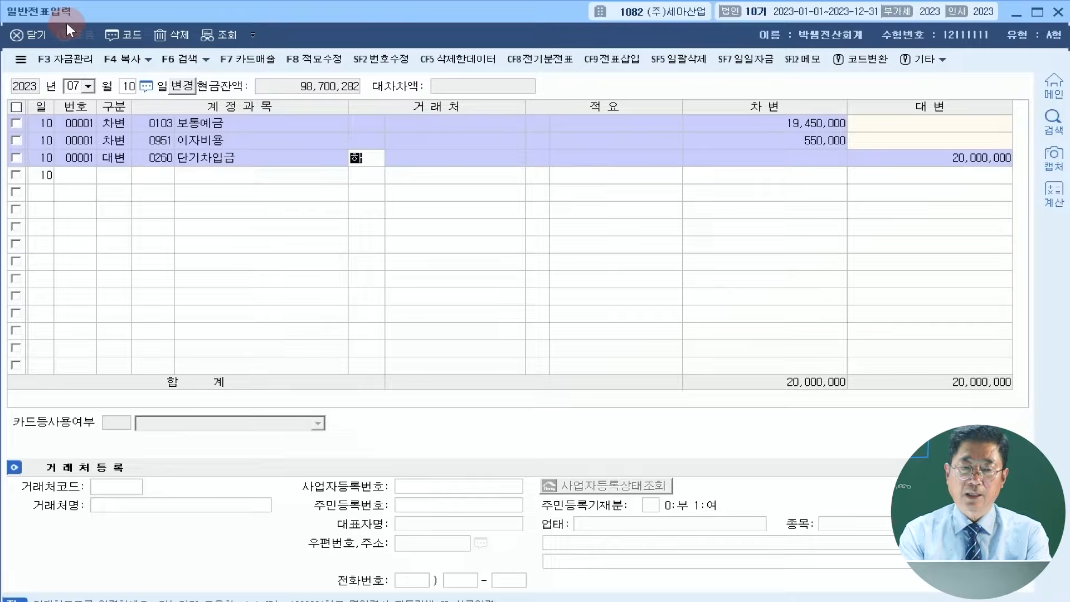
type("나은")
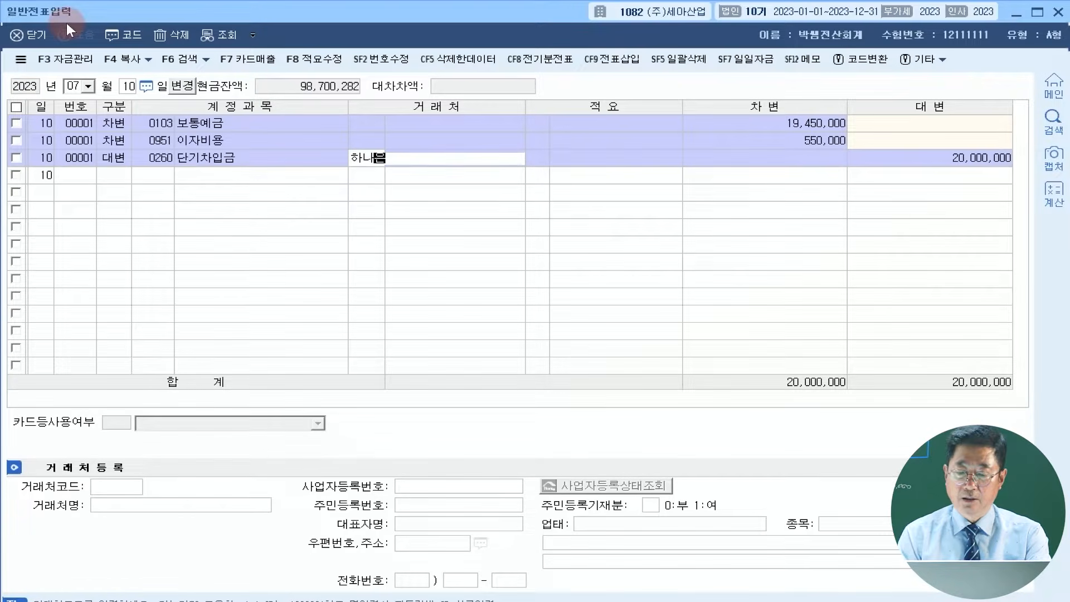
key("Return")
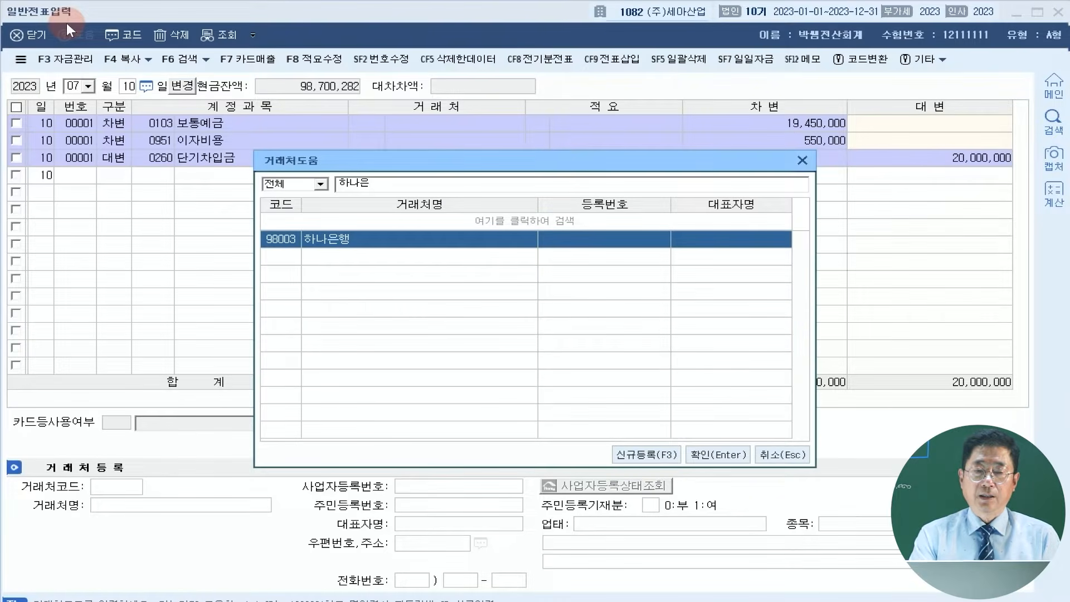
key("Return")
key("Return")
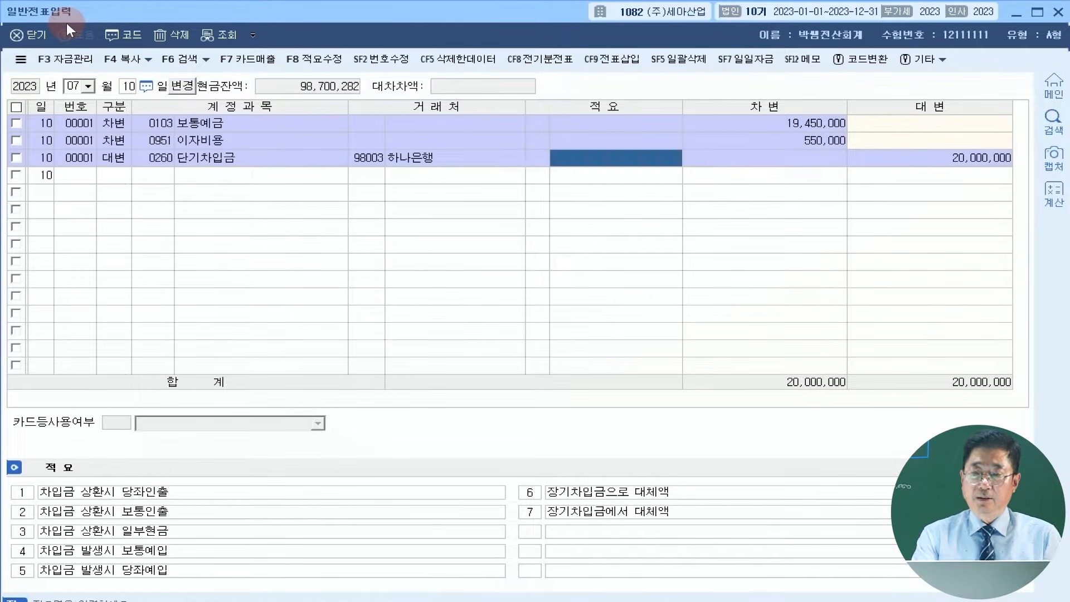
key("Return")
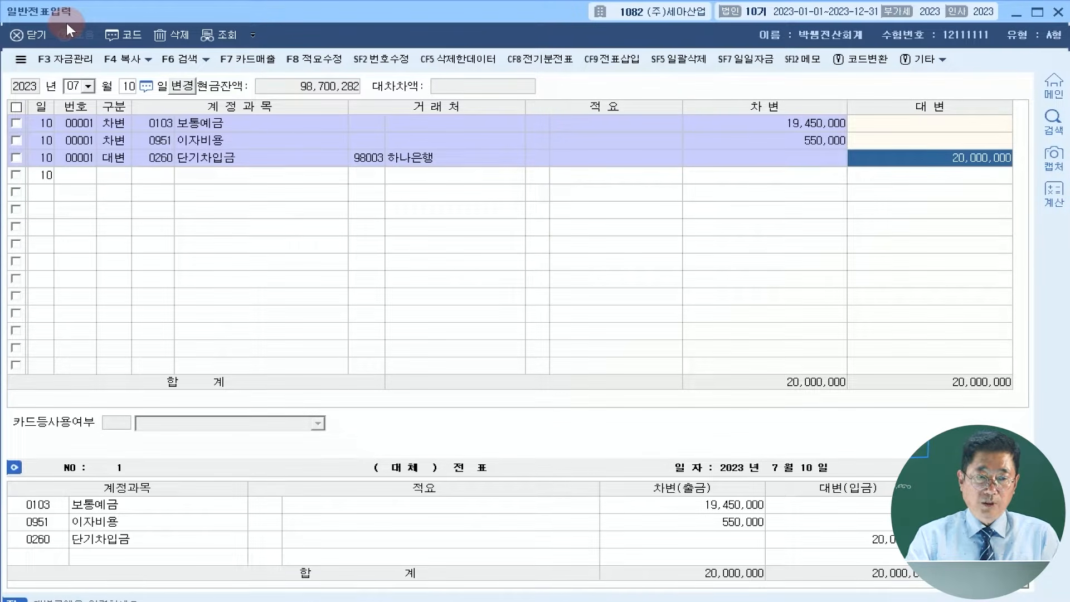
Step: Set the voucher entry date to 13 December 2023
left_click(78, 88)
type("12")
key("Return")
type("13")
key("Return")
Step: Enter a debit (차변) line for account 0206 기계장치 with the amount 3,800,000
type("3")
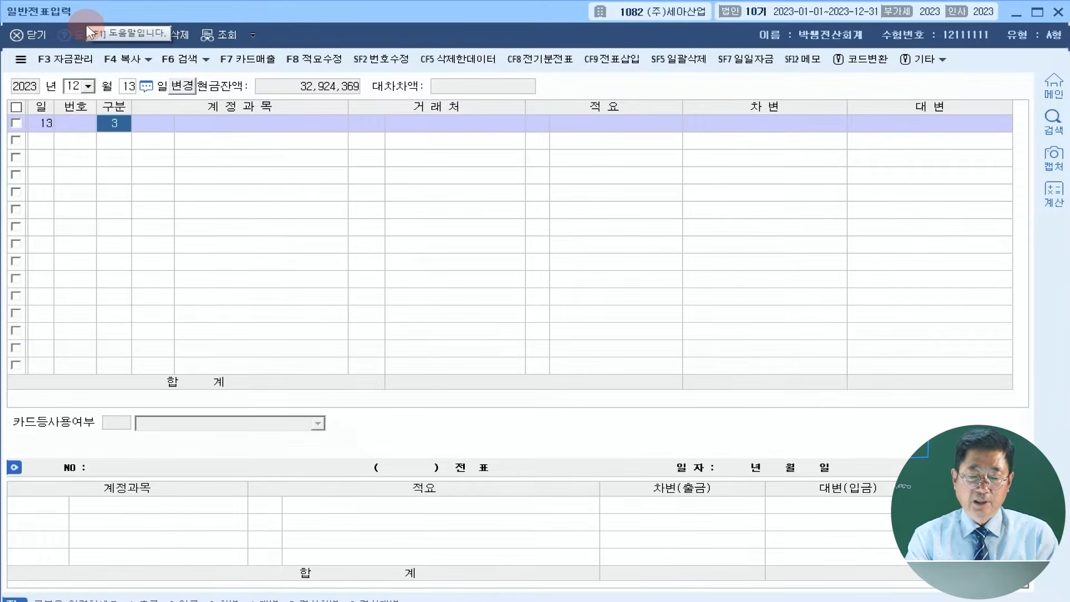
key("Return")
type("기계")
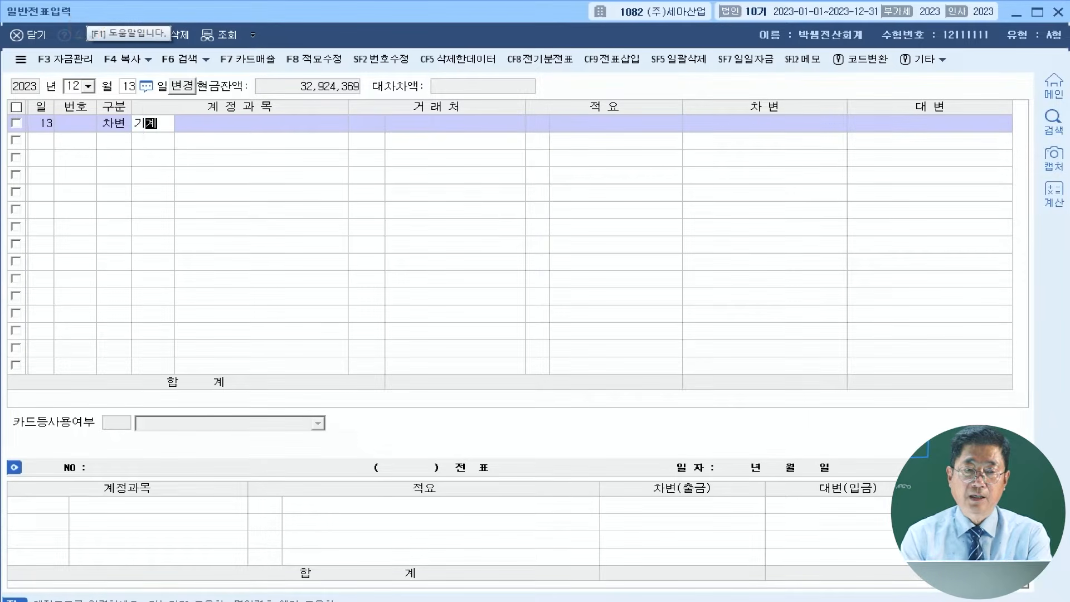
type("장")
key("Return")
key("Return")
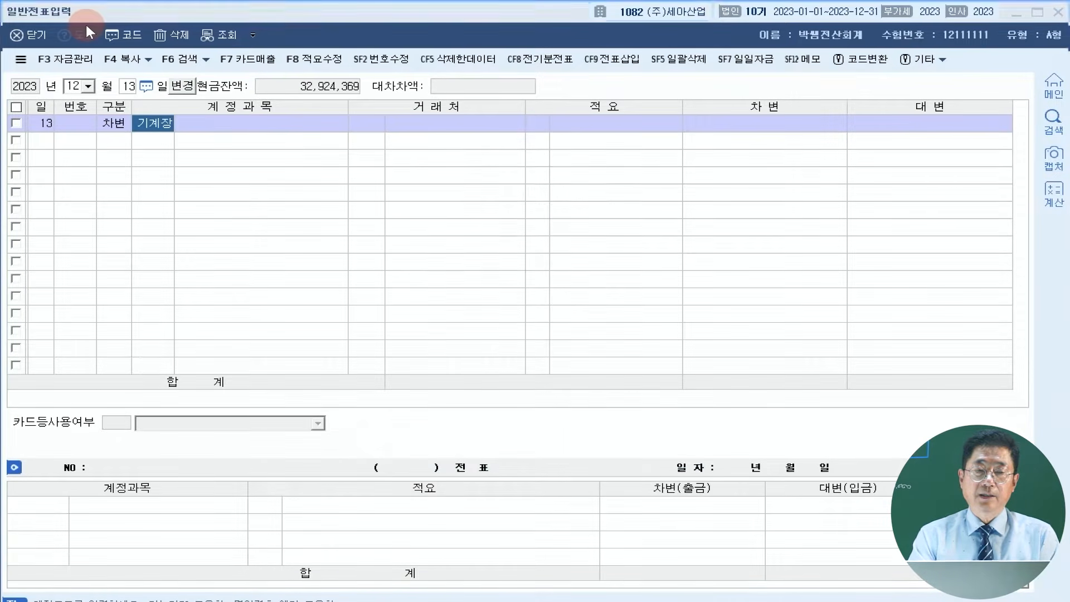
key("Return")
key("Return")
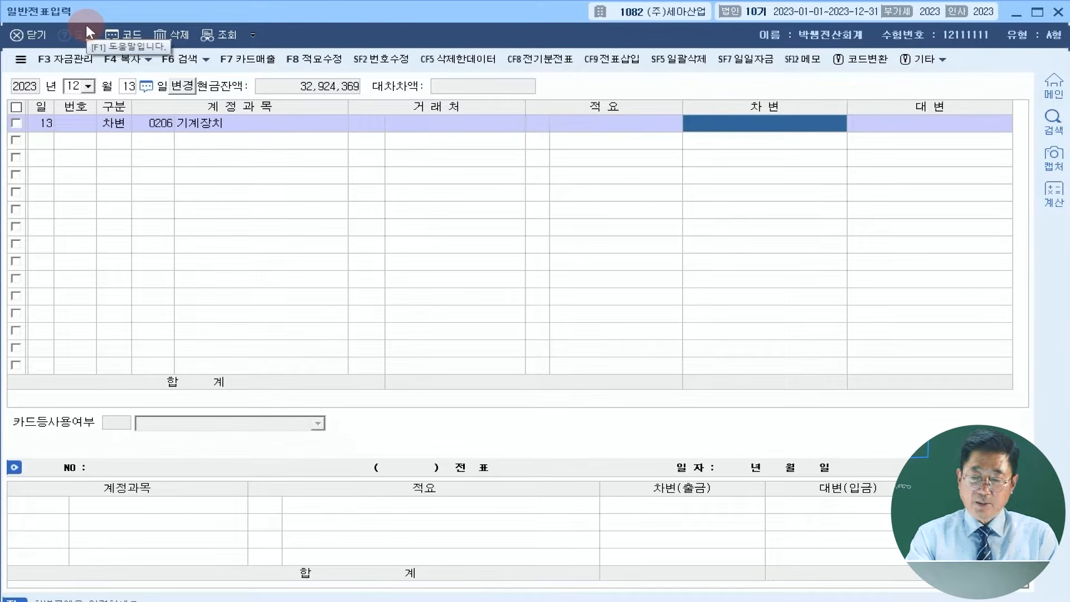
type("3,800,000")
key("Return")
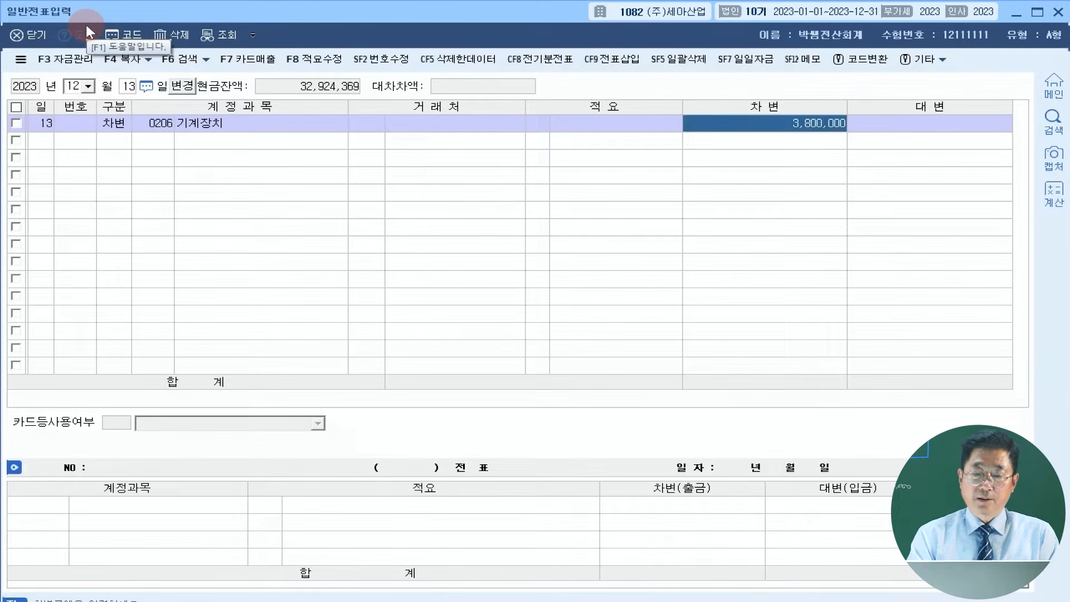
Step: Balance the 13 December voucher with a credit (대변) line for account 0917 자산수증이익 of 3,800,000
type("4")
key("Return")
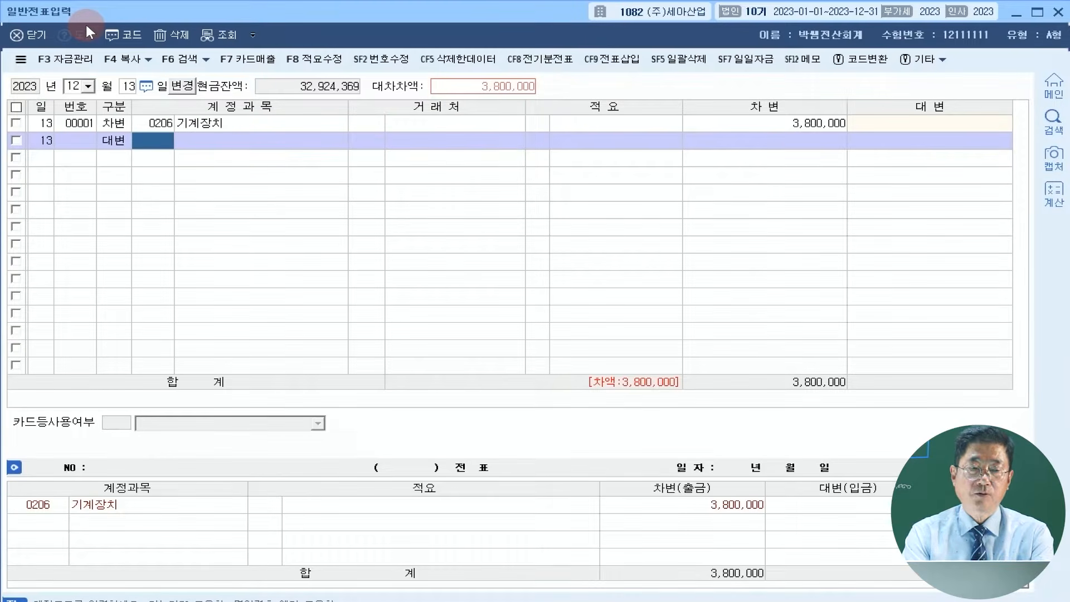
type("자산수")
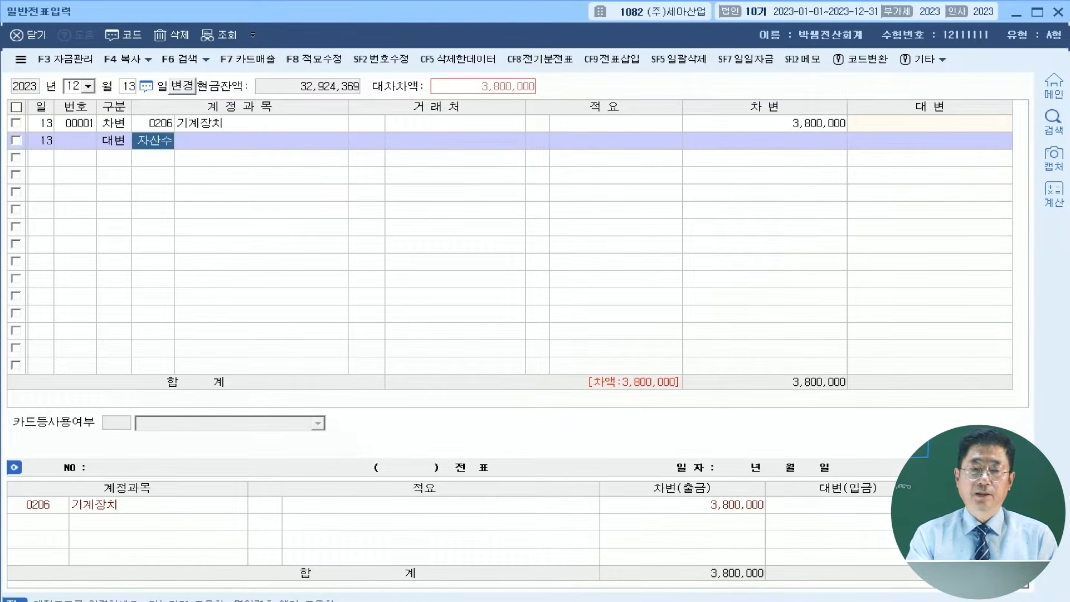
key("Return")
key("Return")
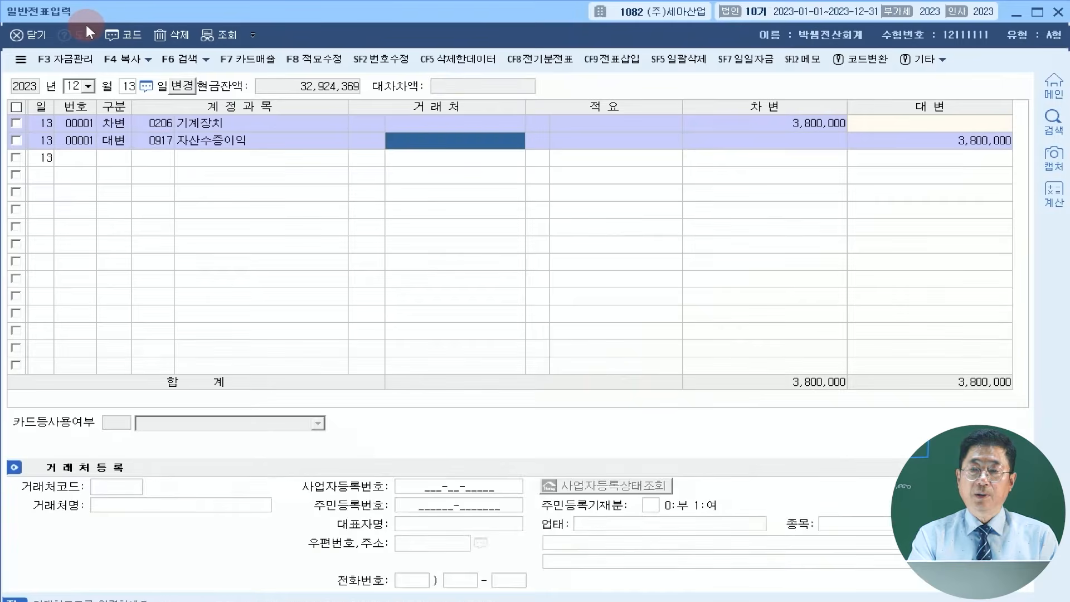
key("Return")
key("Return")
key("Return")
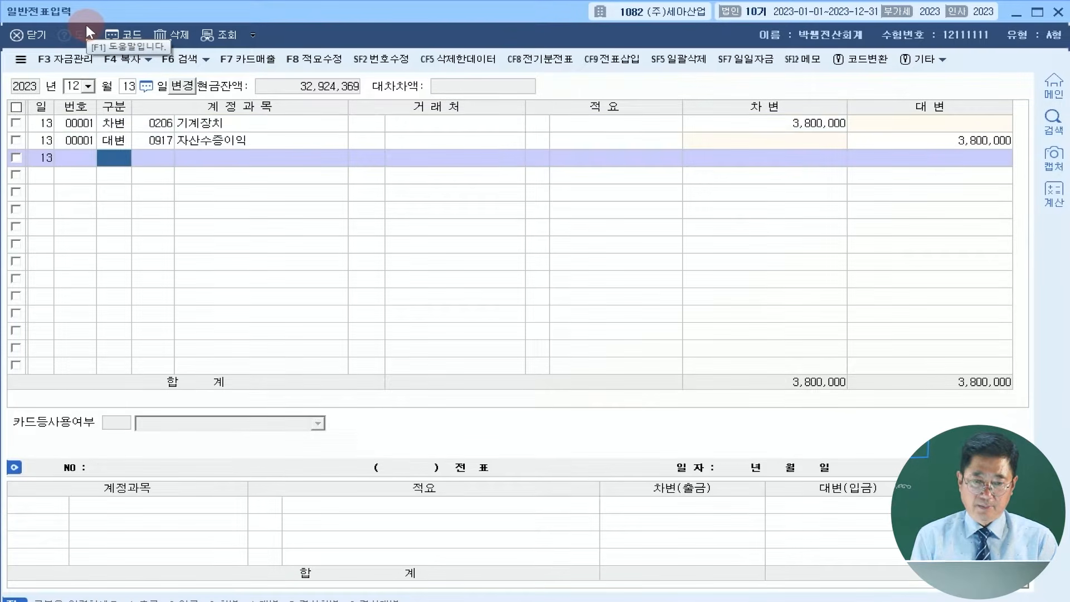
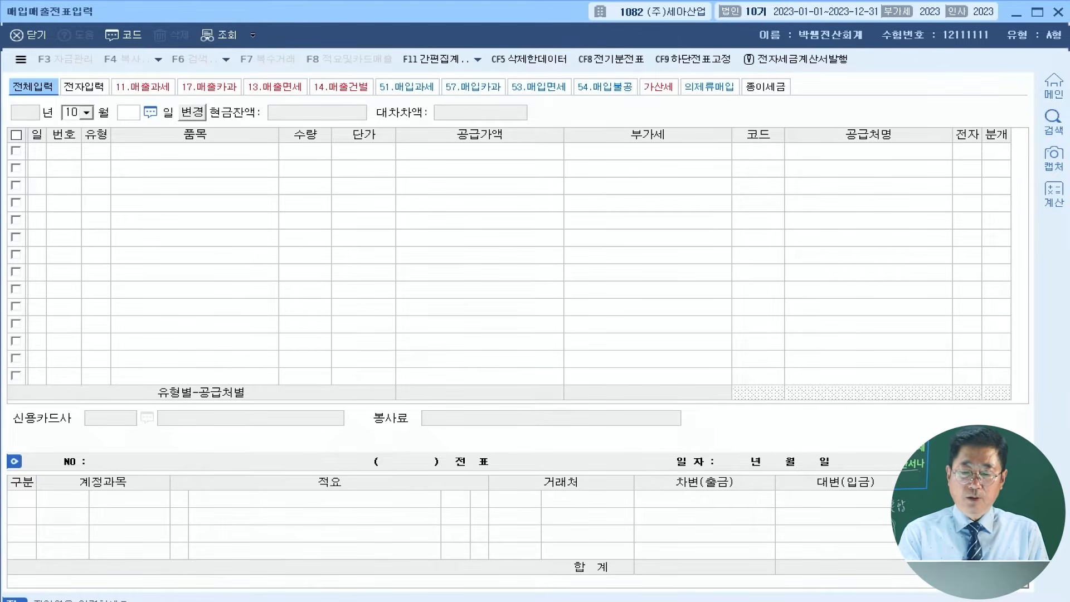
Step: In the purchase and sales voucher entry (매입매출전표입력), start an 8 October sale of type 12 영세 with a supply value of 10,000,000
type("8")
key("Return")
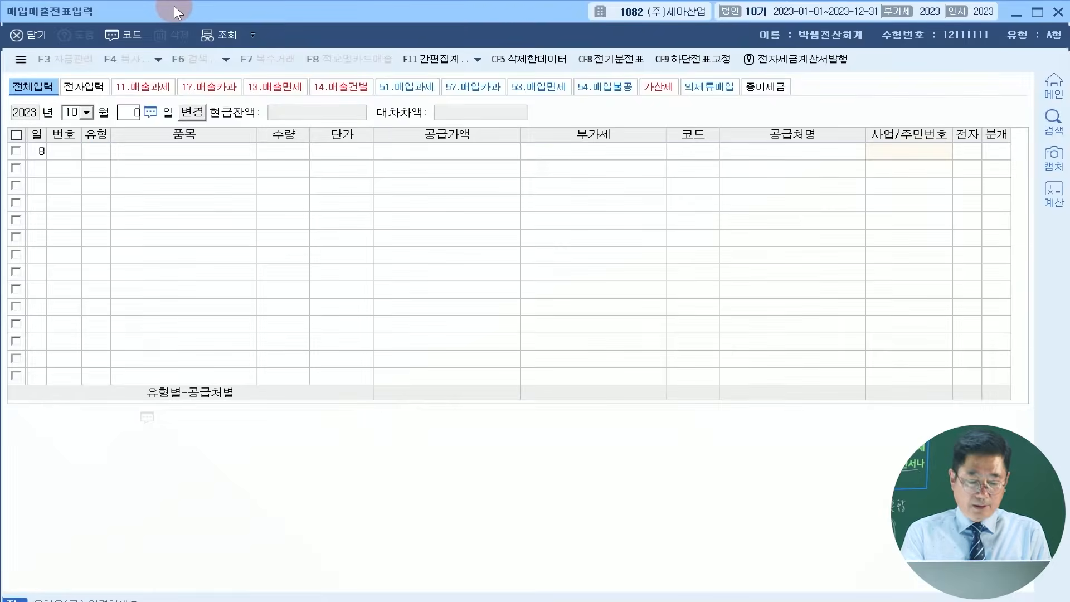
type("12")
key("Return")
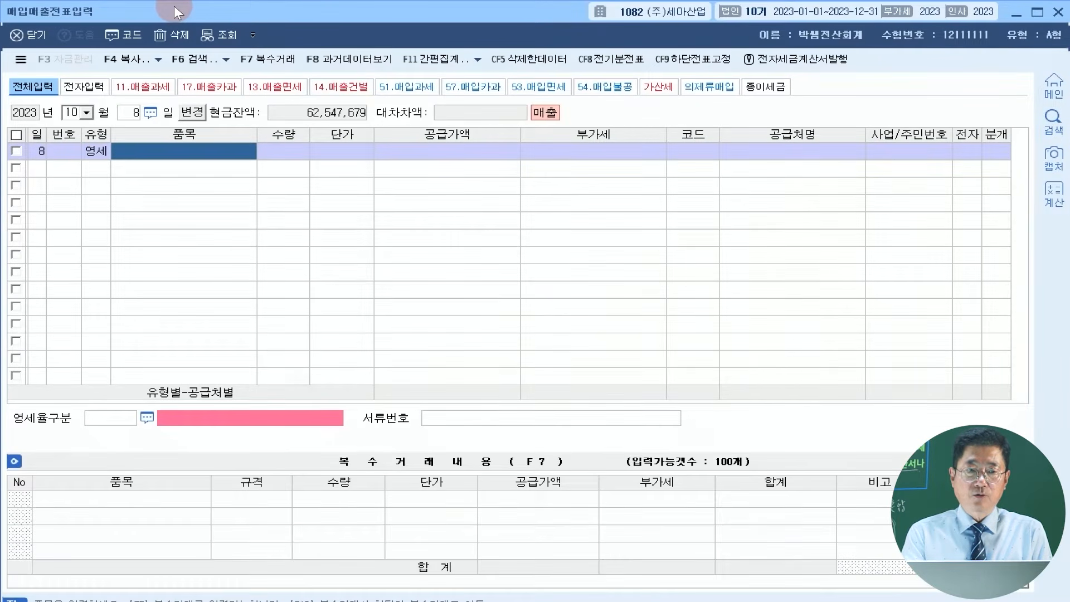
key("Return")
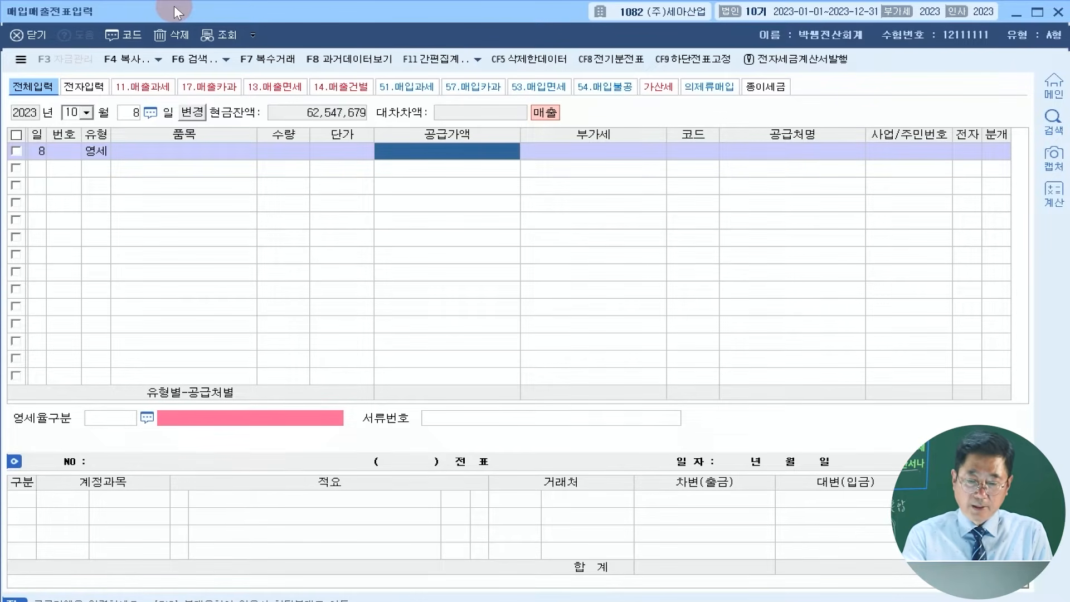
type("10000000")
key("Return")
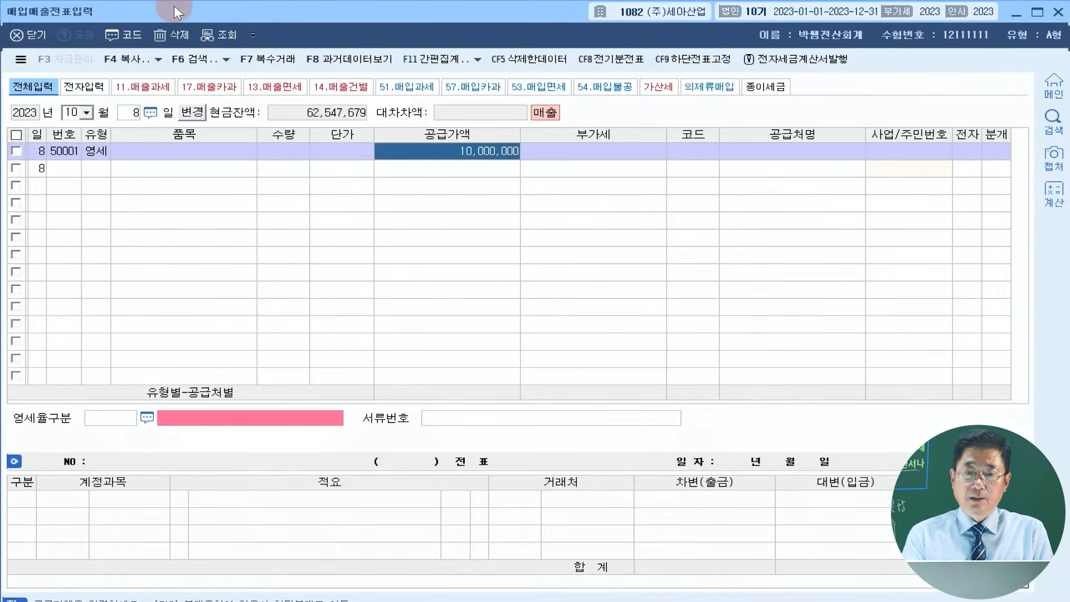
key("Return")
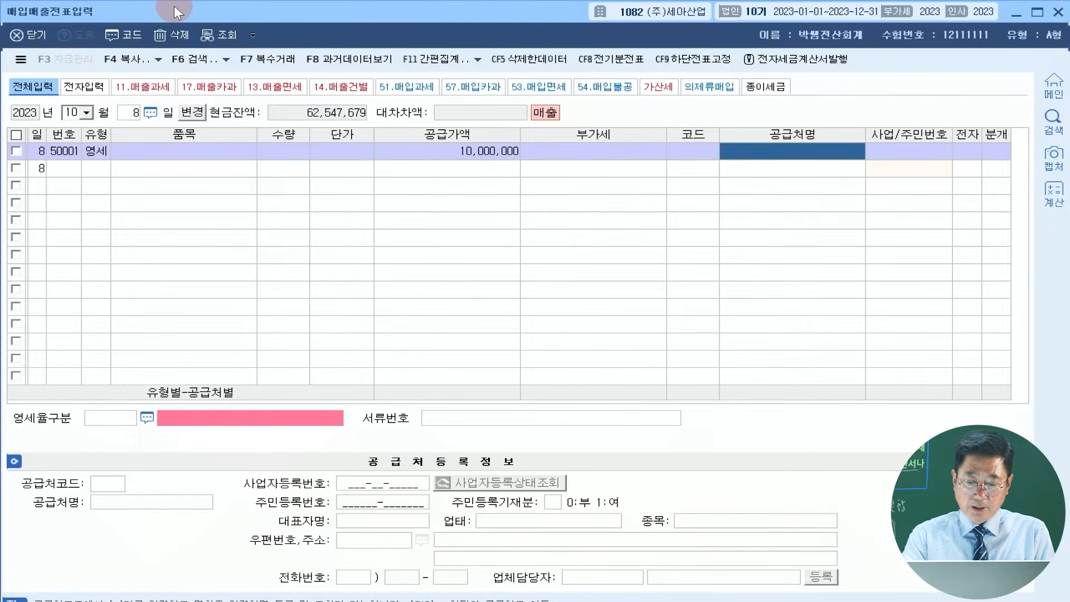
Step: Assign (주)상상 as the trading partner of the 8 October sale and set the electronic invoice flag (전자) to 여
key("Left")
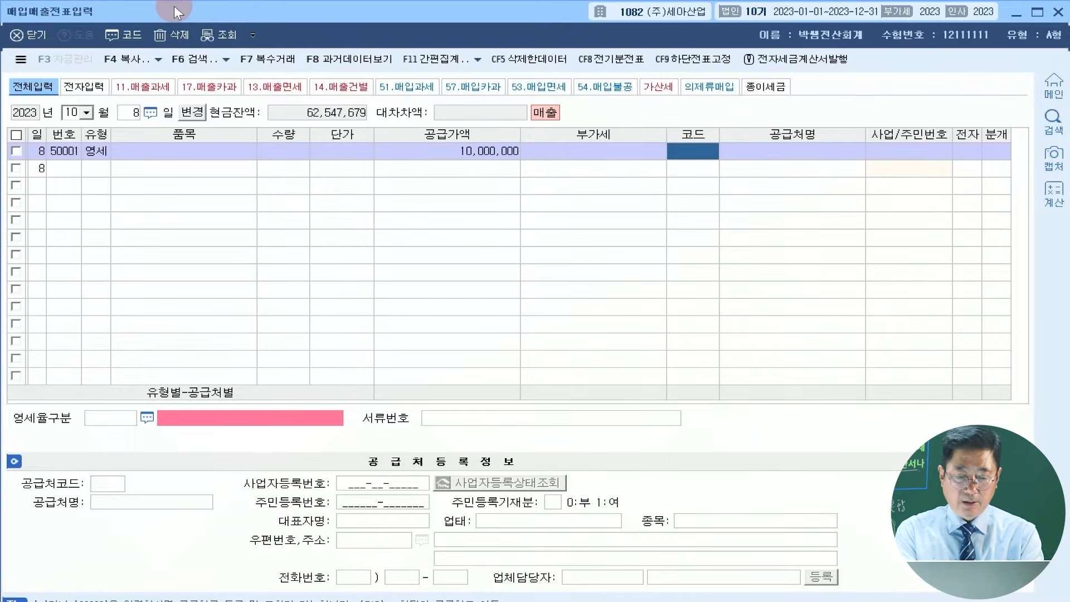
type("상상")
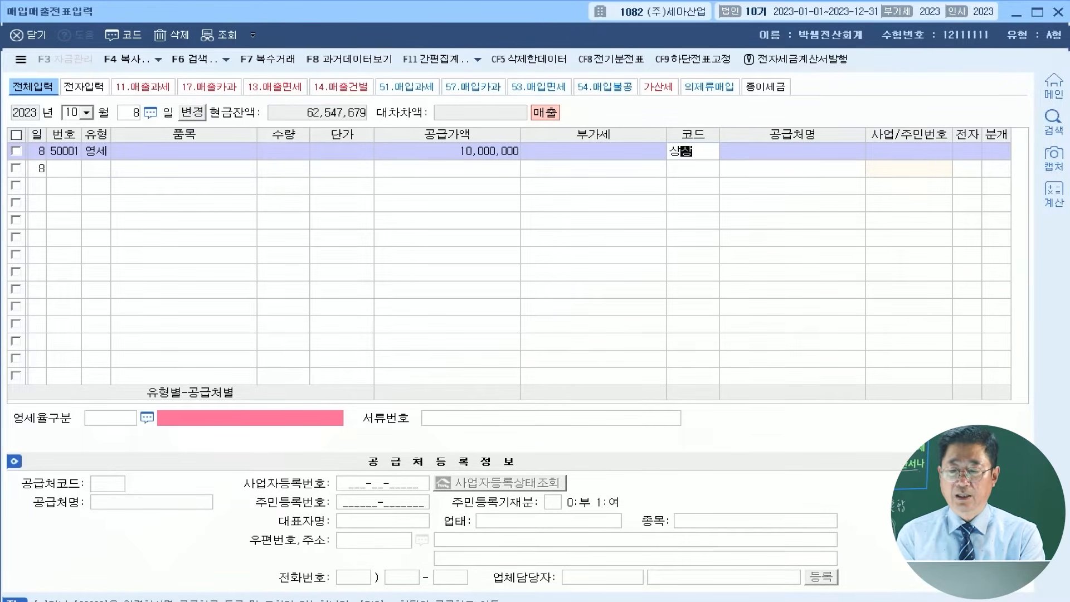
key("Return")
key("Return")
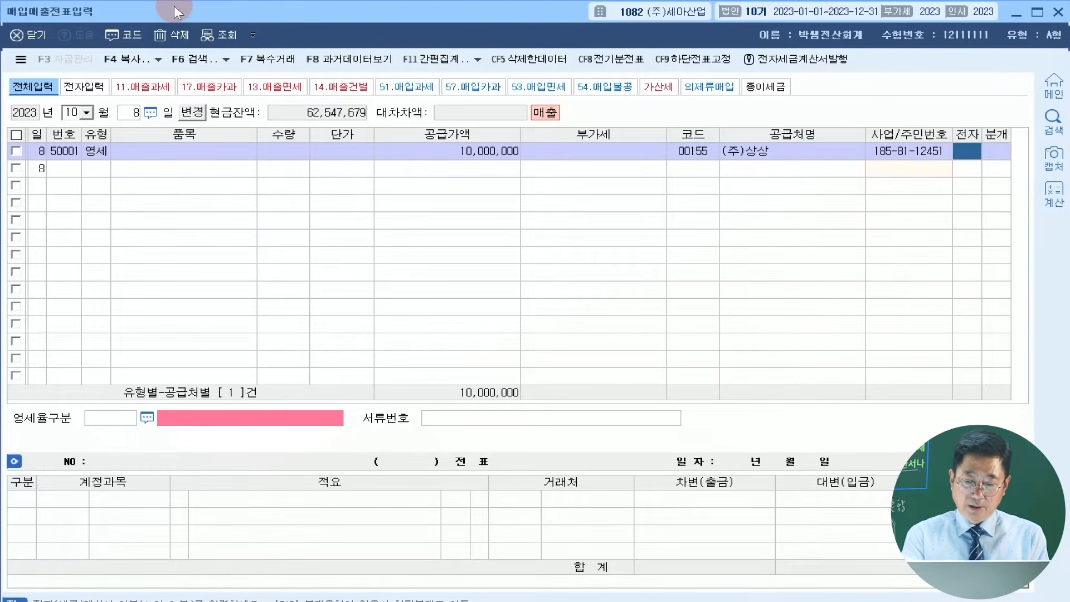
type("1")
key("Return")
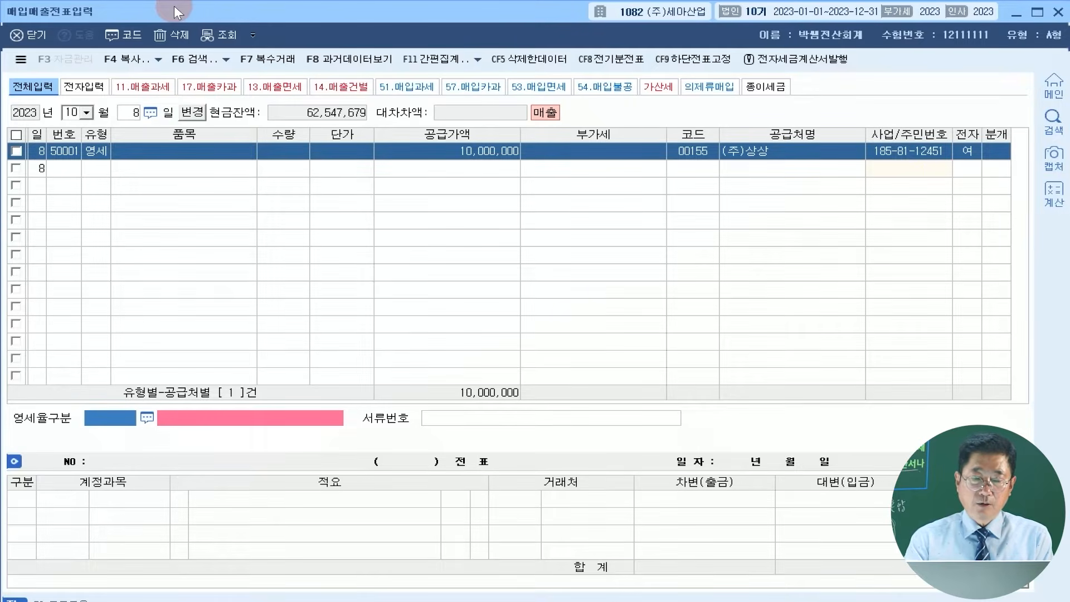
Step: Set the zero-rate classification (영세율구분) to 3, 내국신용장 · 구매확인서에 의하여 공급하는 재화, leaving the document number blank
left_click(147, 419)
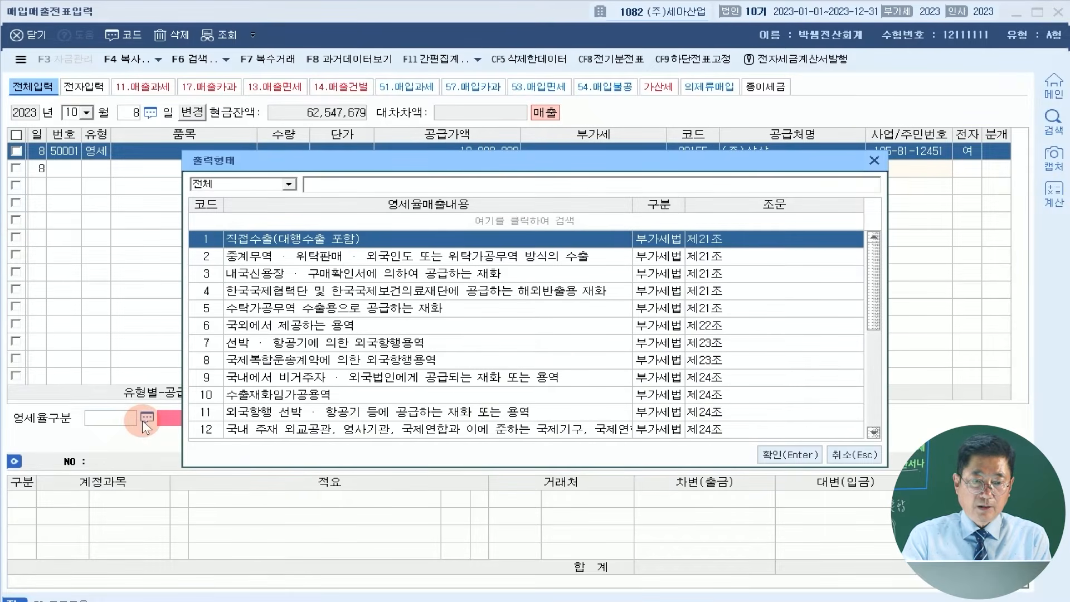
left_click(239, 272)
left_click(468, 277)
left_click(780, 457)
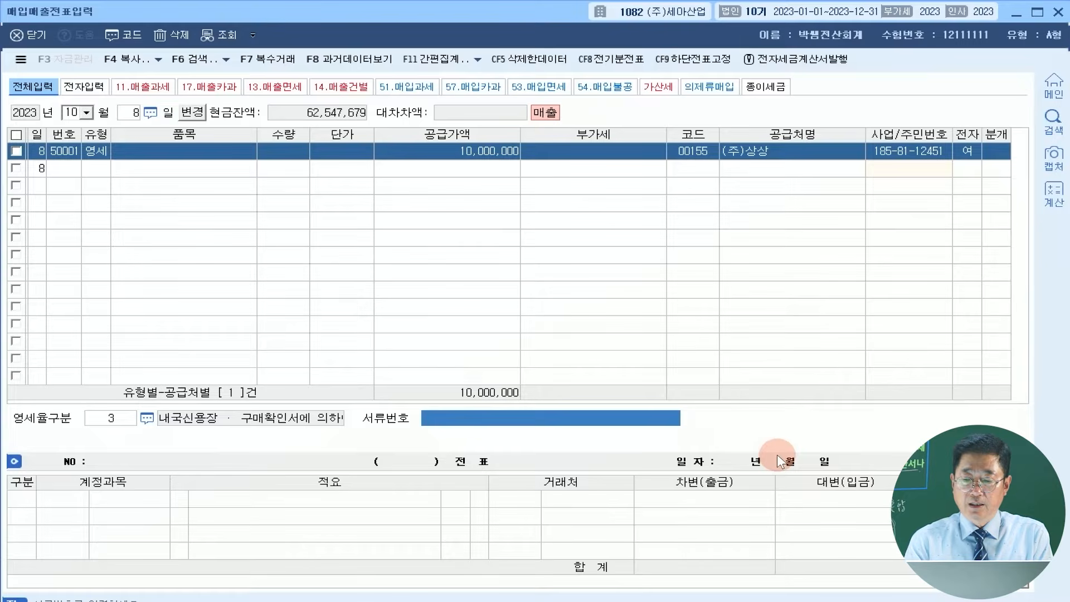
key("Return")
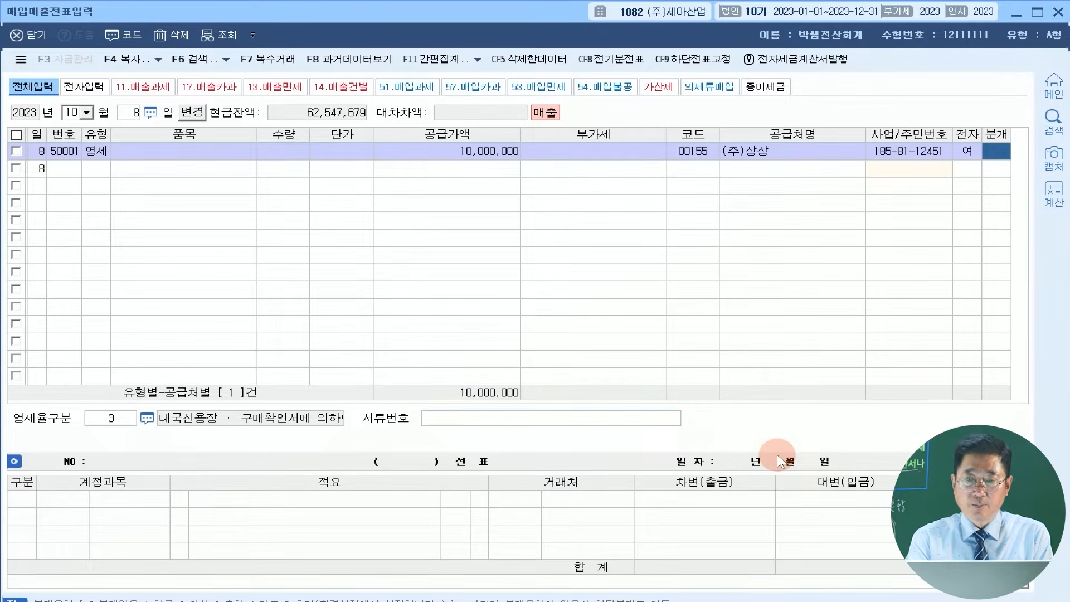
Step: Set the journal type (분개) to 3 혼합 and accept the account and partner of the 0404 제품매출 credit line
type("3")
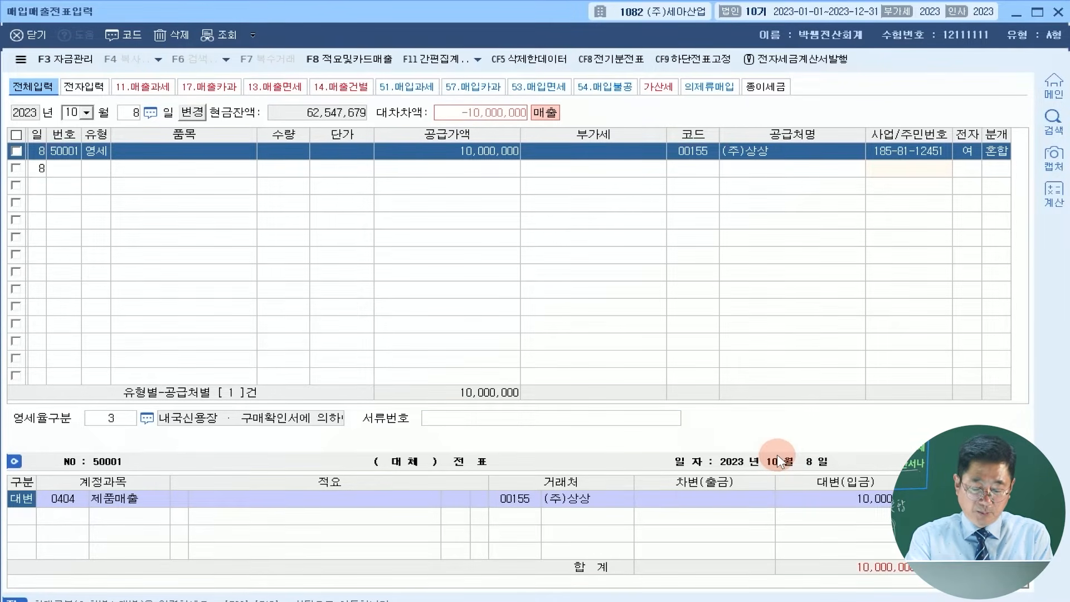
key("Return")
key("Return")
key("Return")
key("Return")
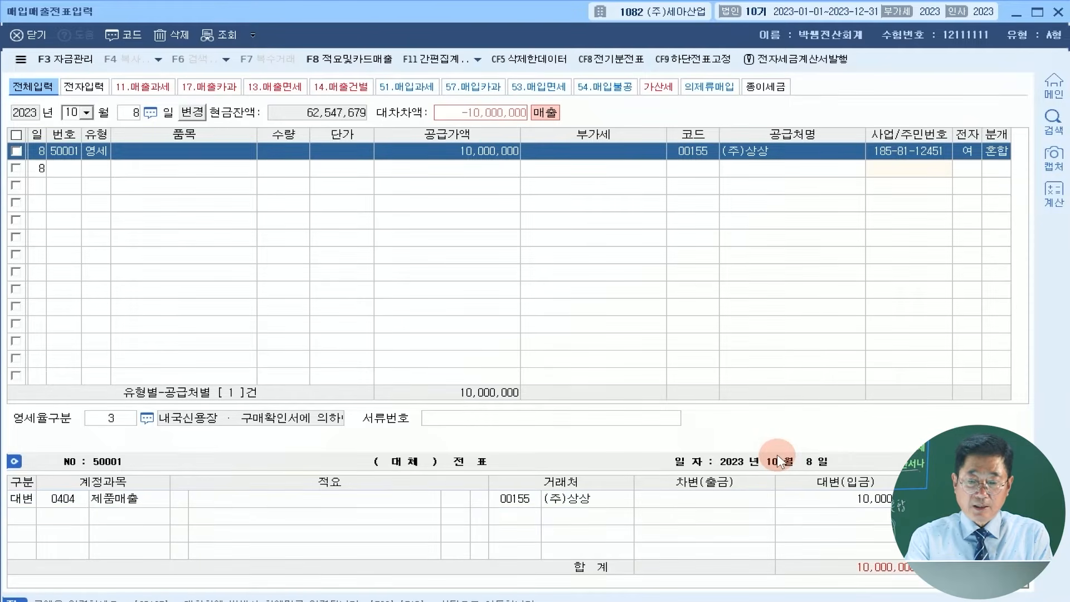
Step: Add a debit line with account 0108 외상매출금 for (주)상상 at 10,000,000 to the 8 October sale
type("3108")
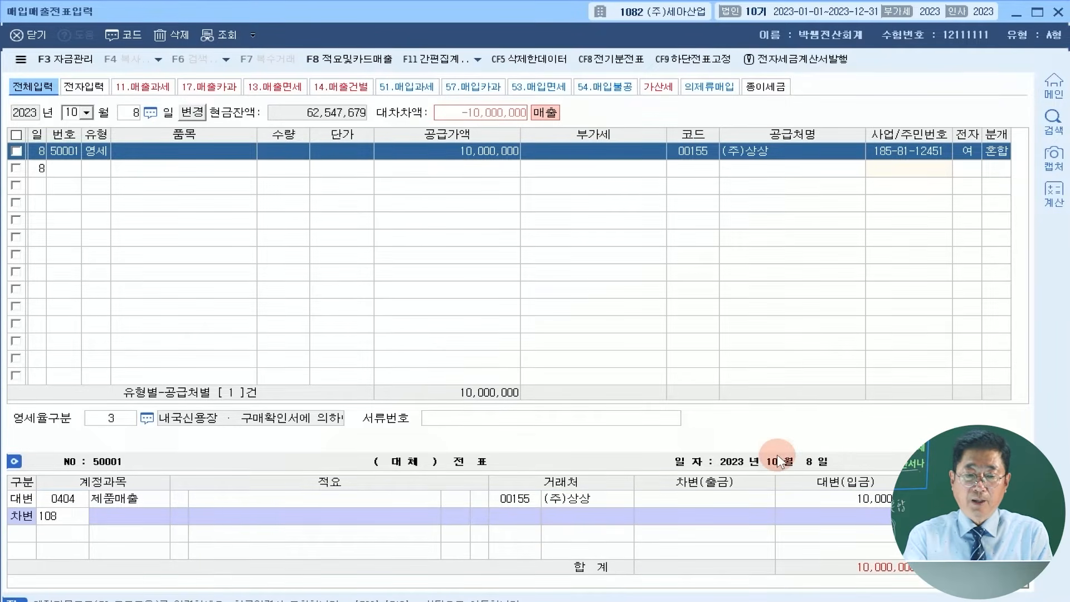
key("Return")
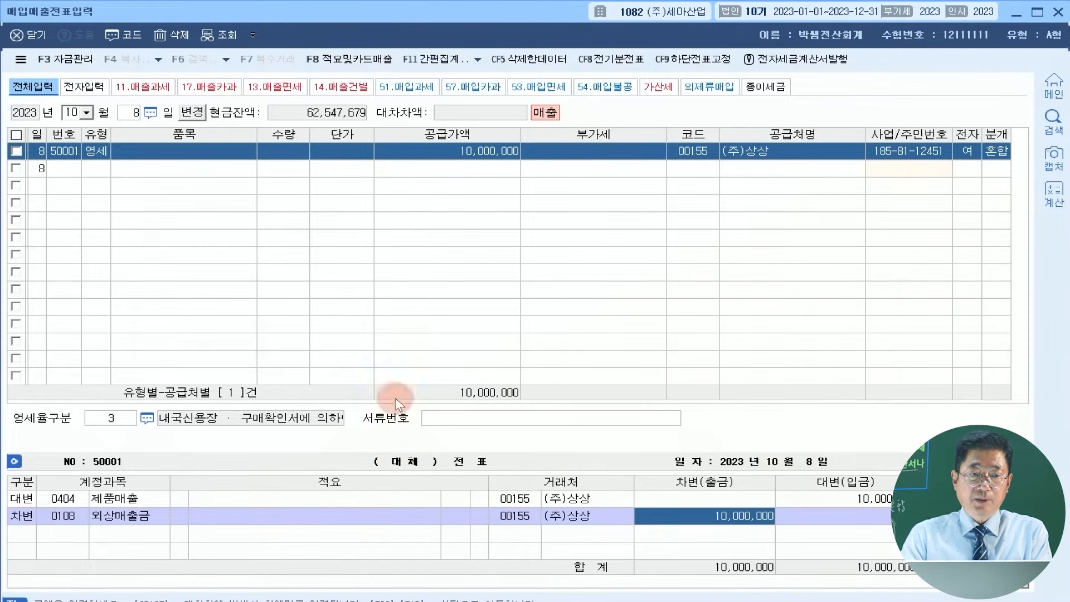
Step: Start a purchase entry dated 14 October with type 57 카과, leaving item, quantity and unit price blank
left_click(122, 113)
type("14")
key("Return")
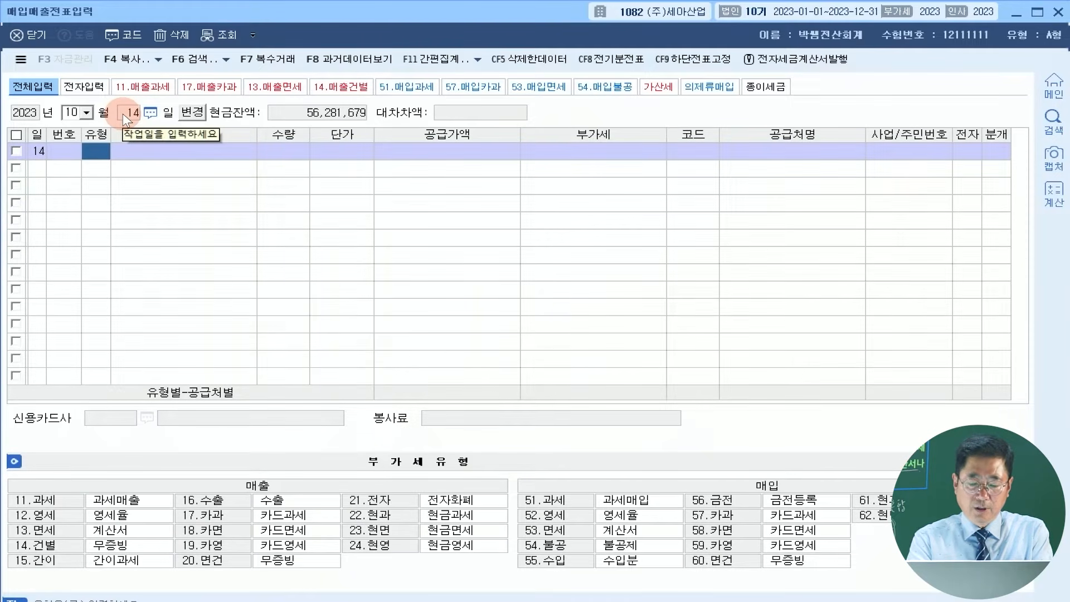
type("57")
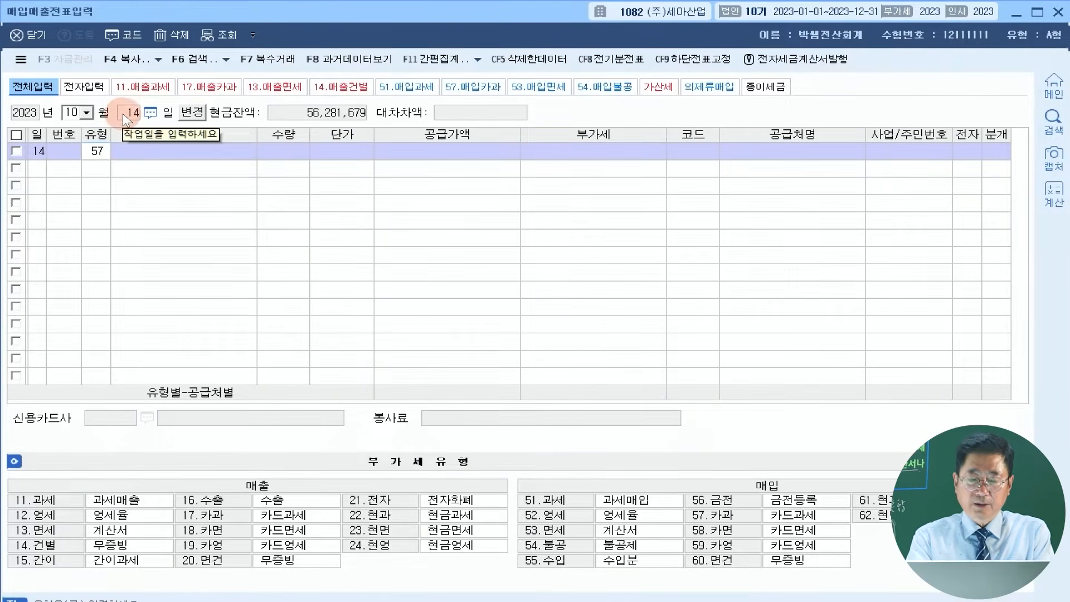
key("Return")
key("Return")
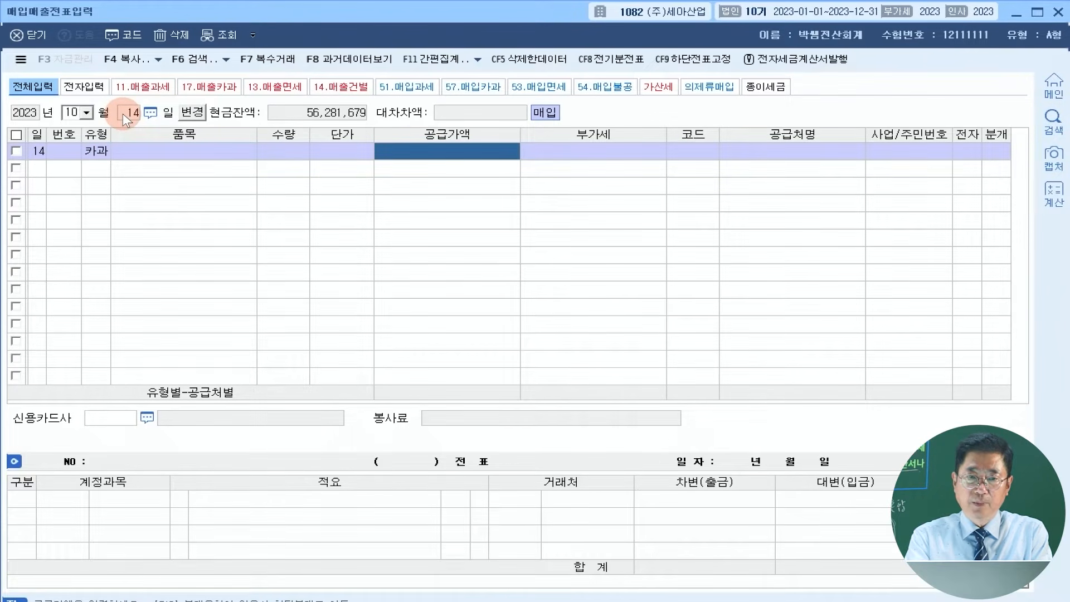
Step: Set the 14 October purchase's supply value to 1,500,000 and its VAT (부가세) to 150,000
type("1500000")
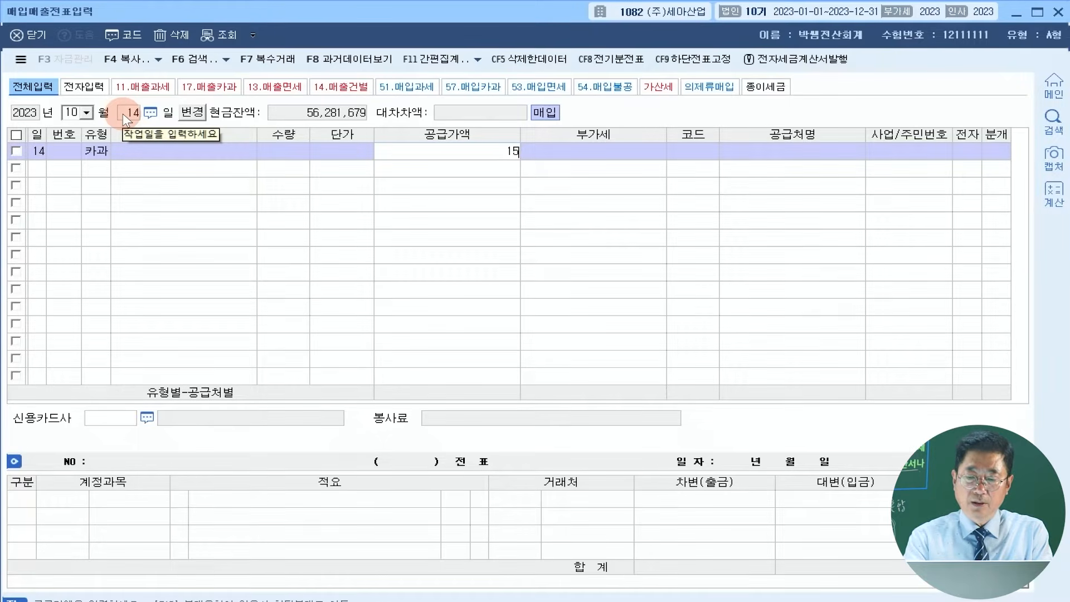
key("Return")
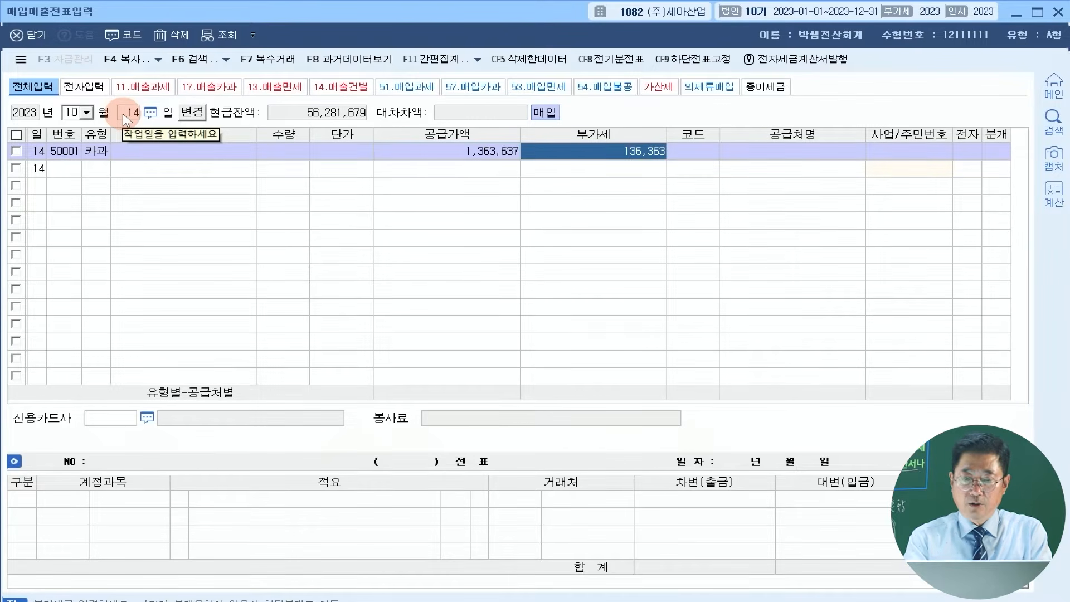
type("150,000,000")
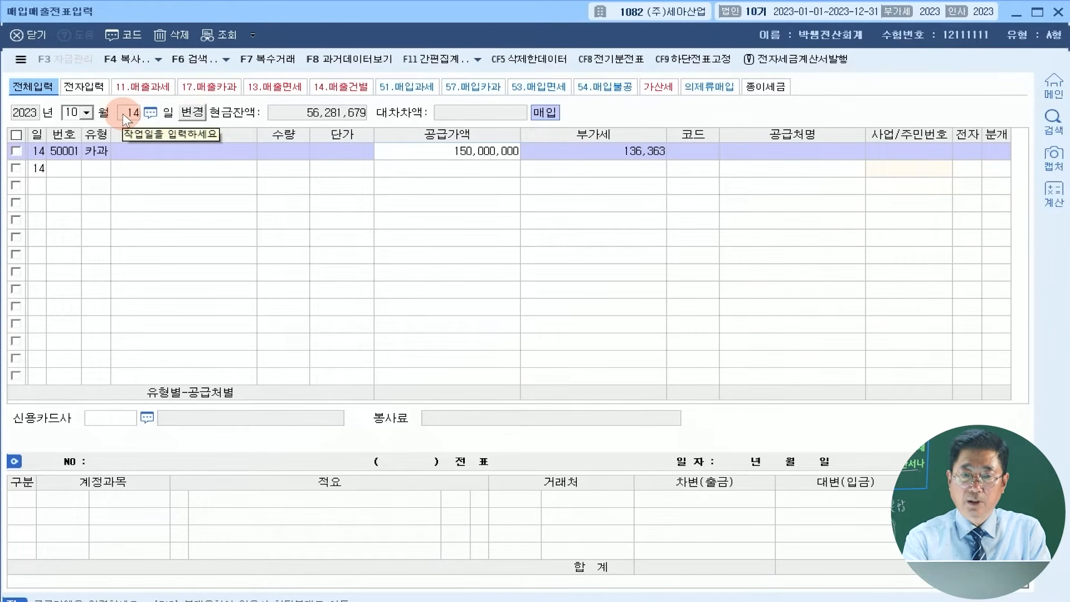
key("BackSpace")
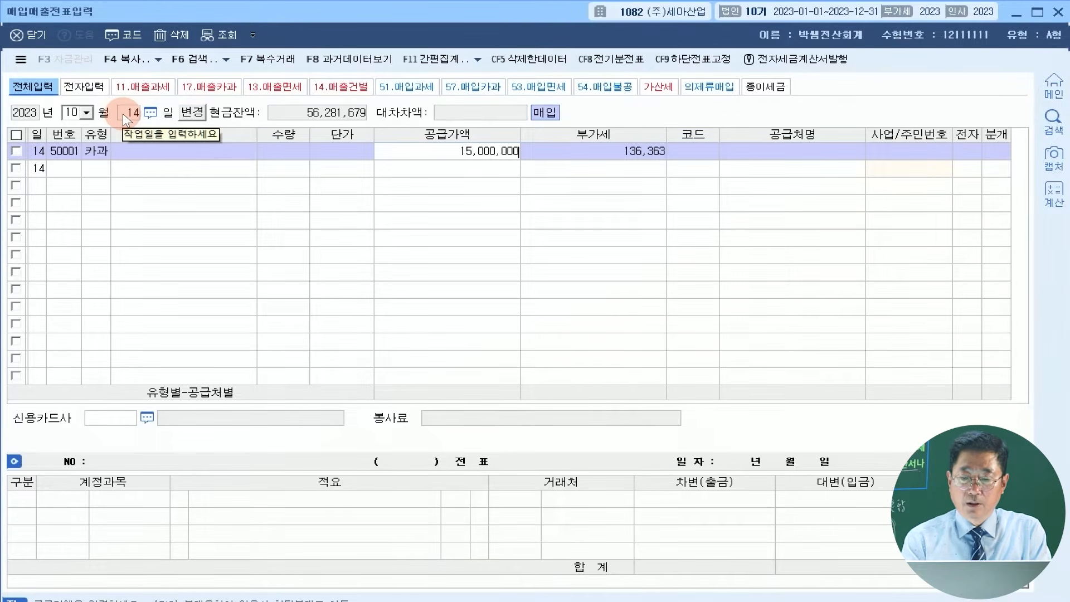
key("BackSpace")
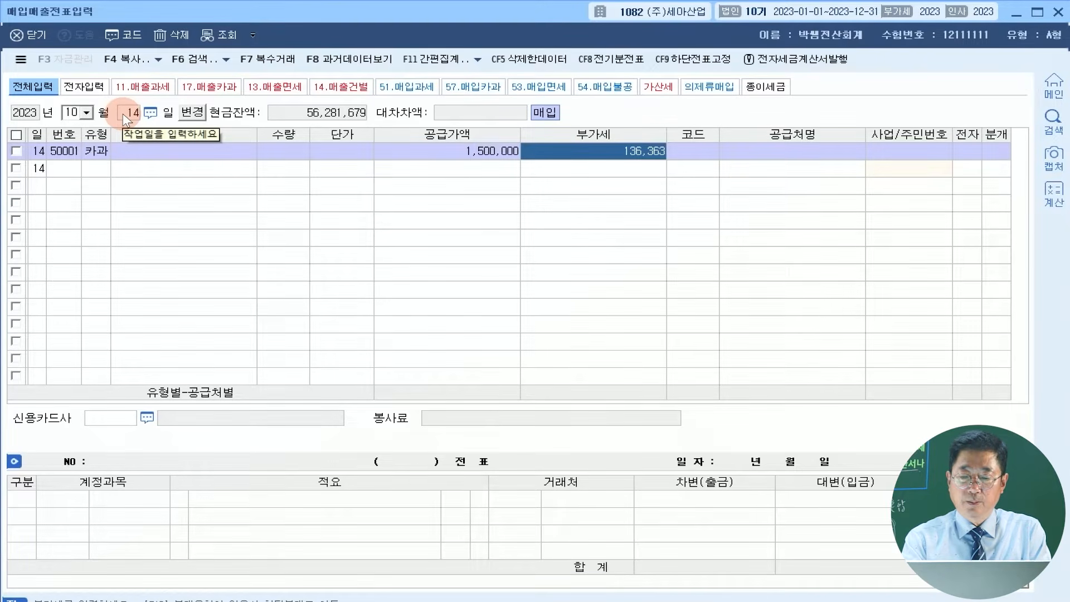
type("1500000")
key("Return")
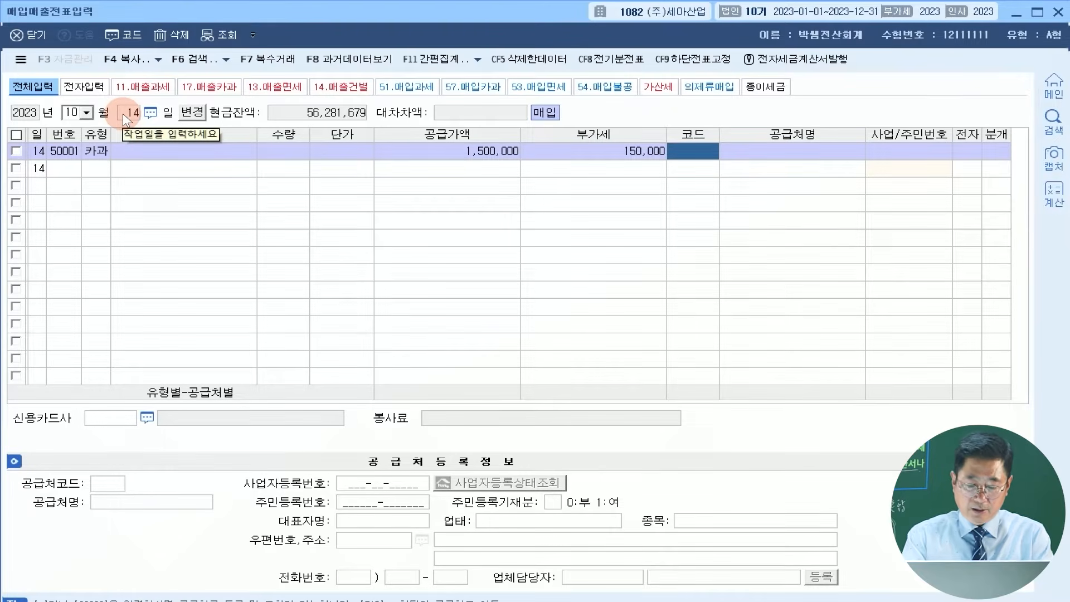
Step: Assign 안녕정비소 as the trading partner of the 14 October purchase
type("안녕")
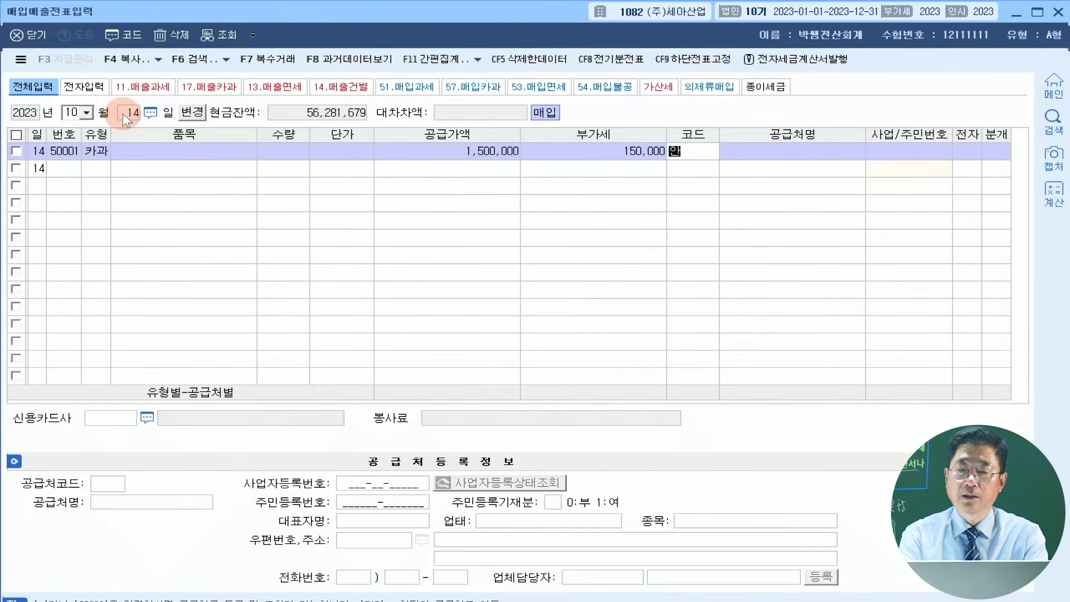
key("Return")
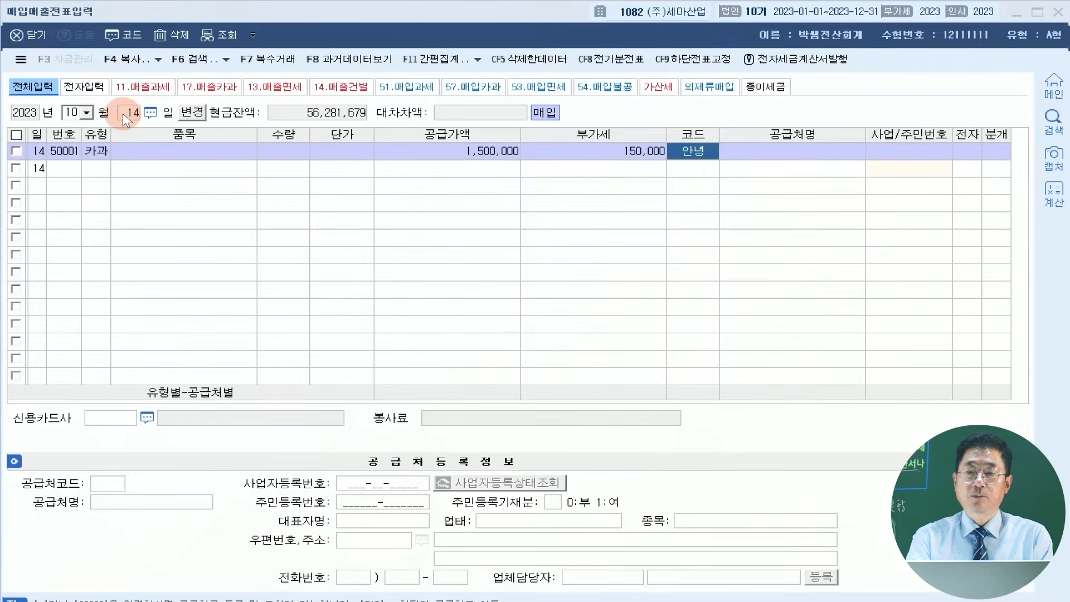
key("Return")
key("Return")
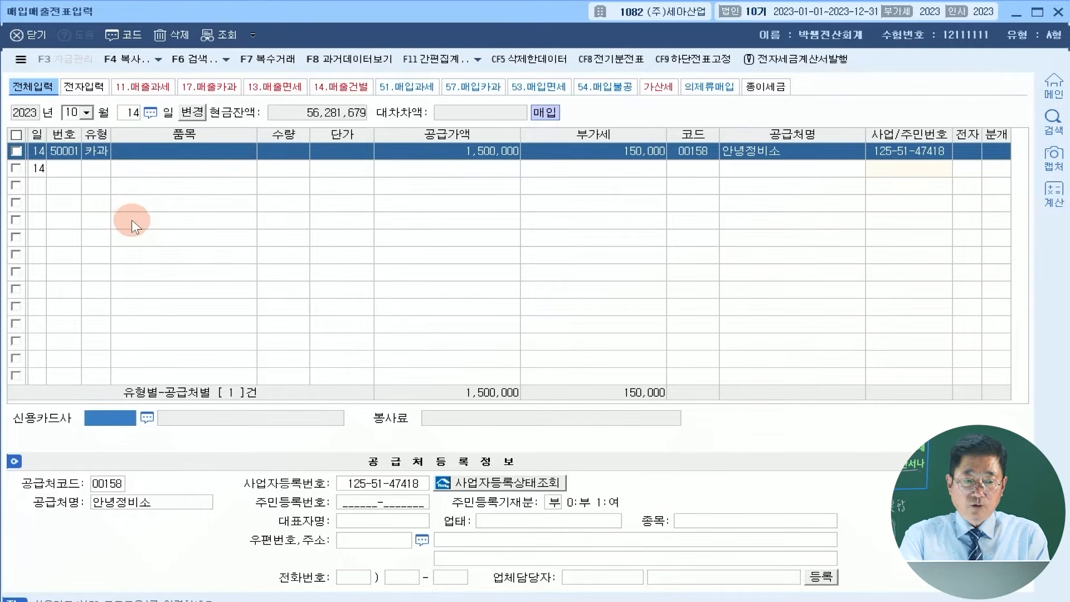
Step: Set the credit card company (신용카드사) of the purchase to 99602 (주)순양카드
left_click(146, 418)
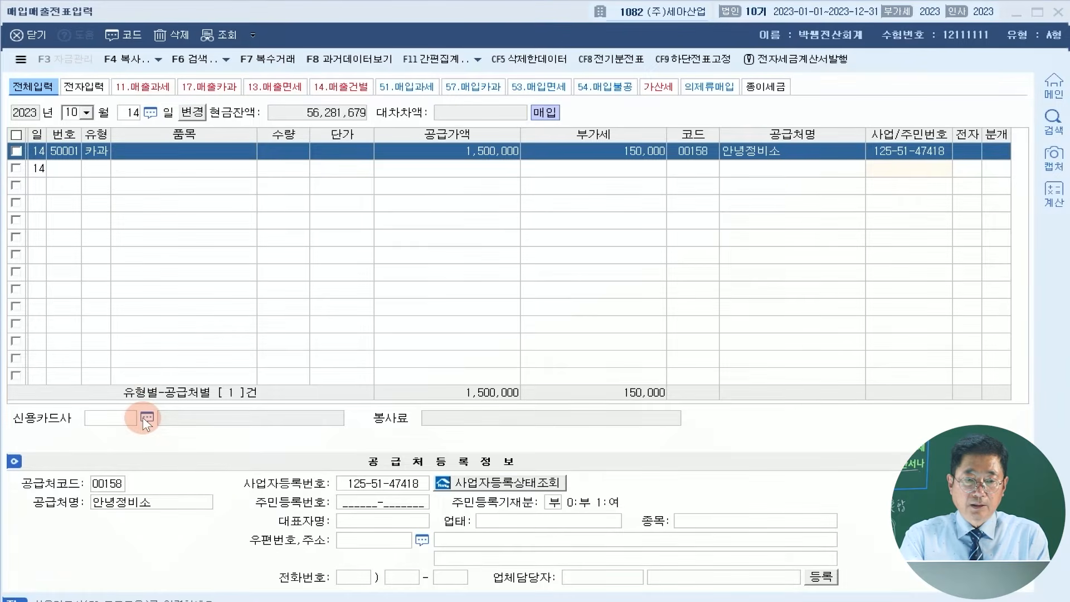
left_click(353, 272)
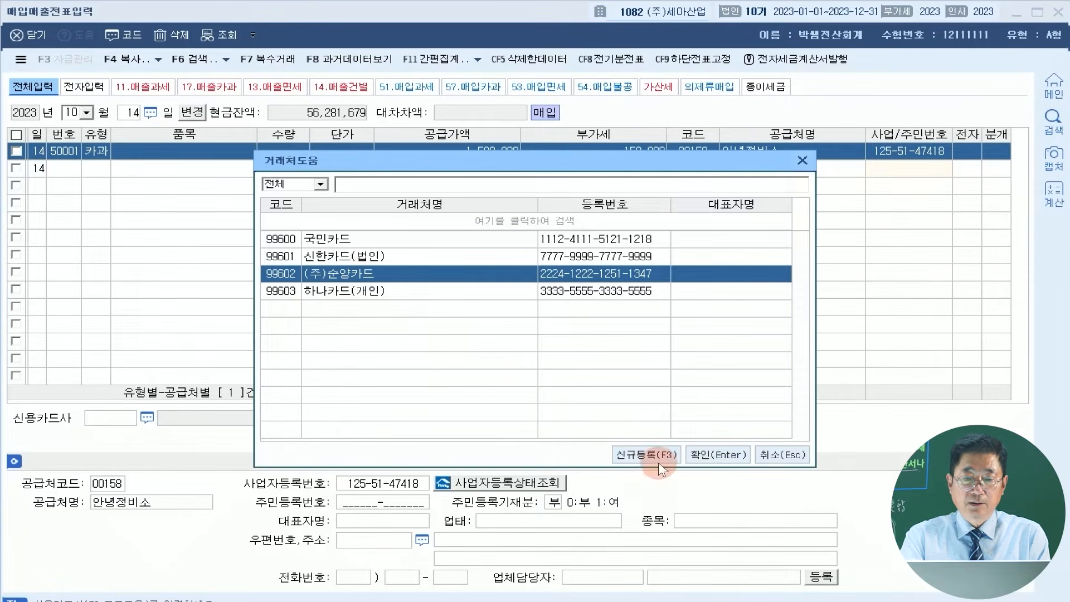
left_click(706, 451)
Step: Set the journal type (분개) of the 14 October purchase to 4 카드
left_click(996, 153)
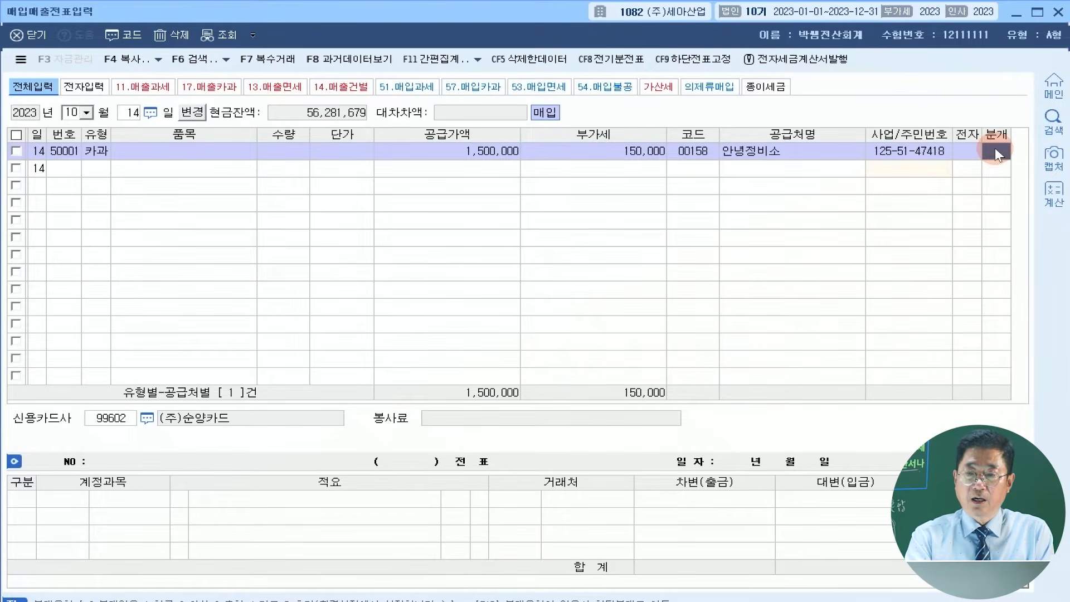
type("4")
key("Return")
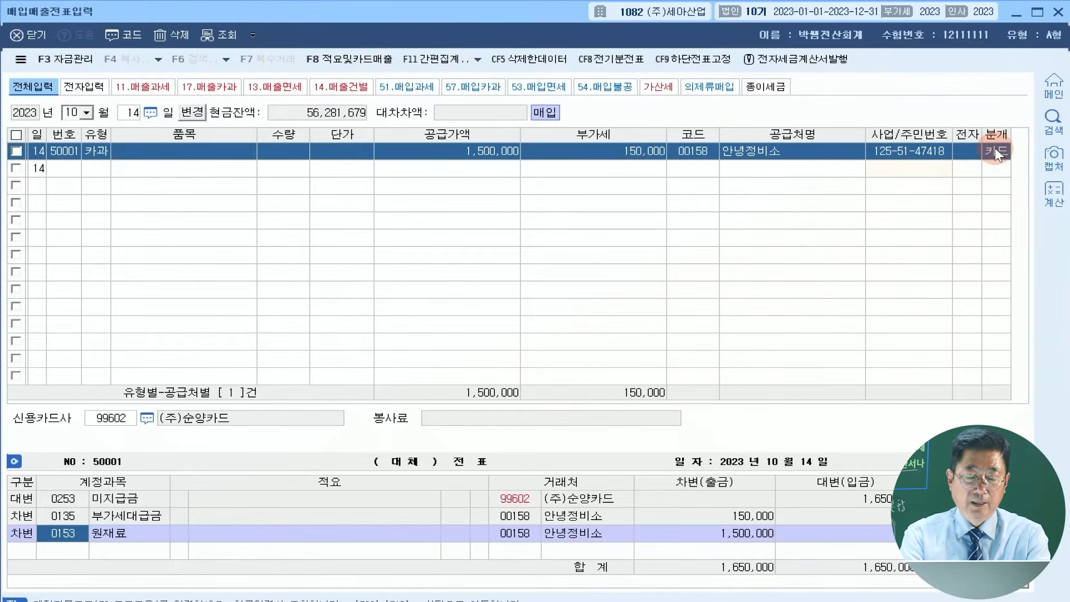
Step: Replace the 원재료 account on the 1,500,000 debit line with 0522 차량유지비 (제조원가)
type("차량")
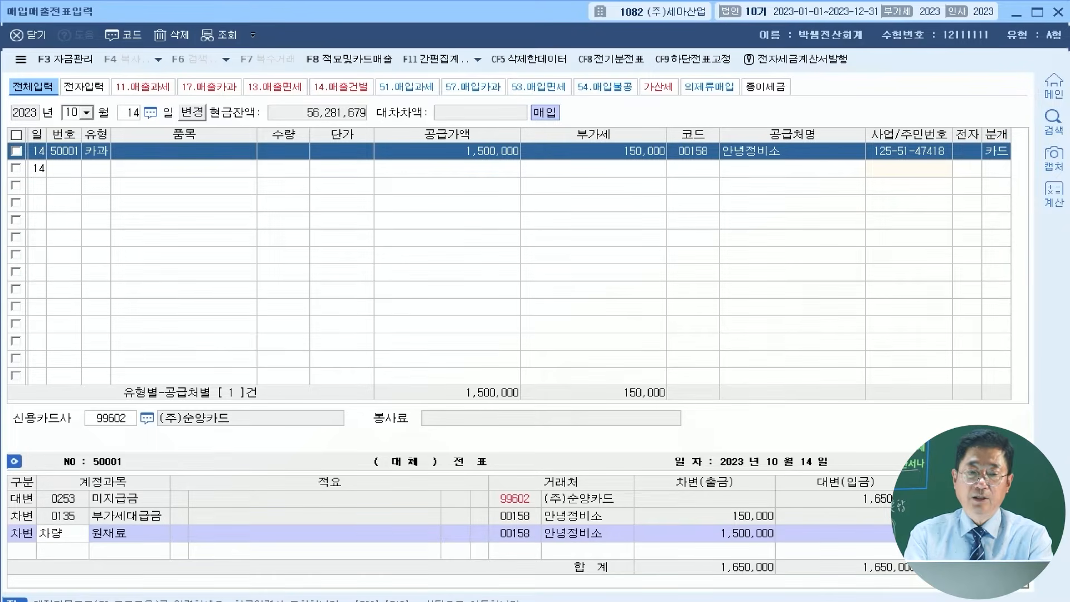
key("Return")
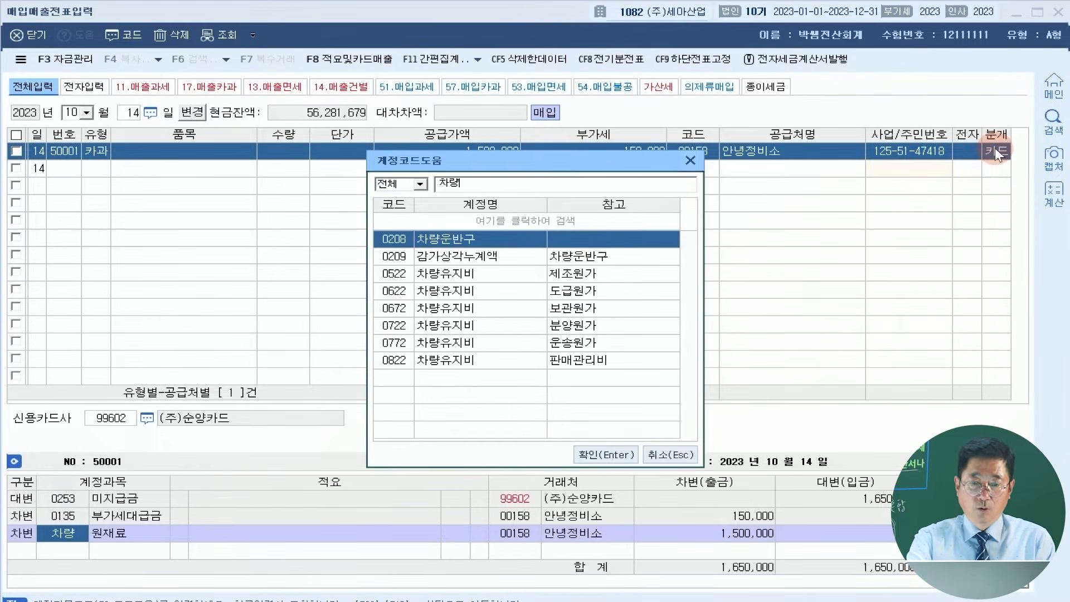
key("Down")
key("Down")
key("Down")
key("Down")
key("Down")
key("Up")
key("Up")
key("Up")
key("Return")
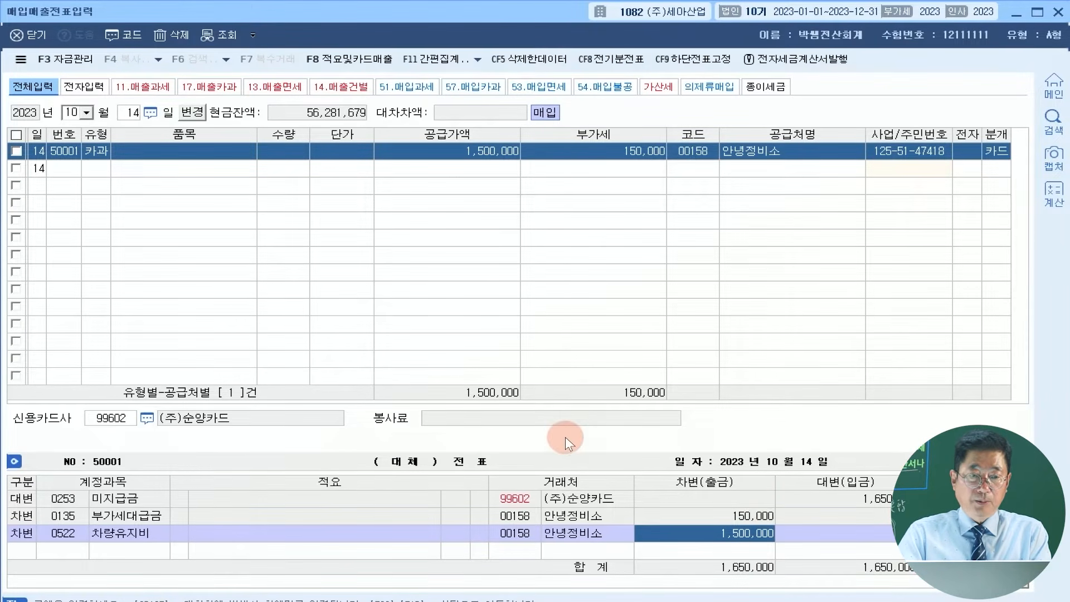
Step: Start a purchase entry dated 3 November with type 51 과세, leaving item, quantity and unit price blank
left_click(71, 112)
type("11")
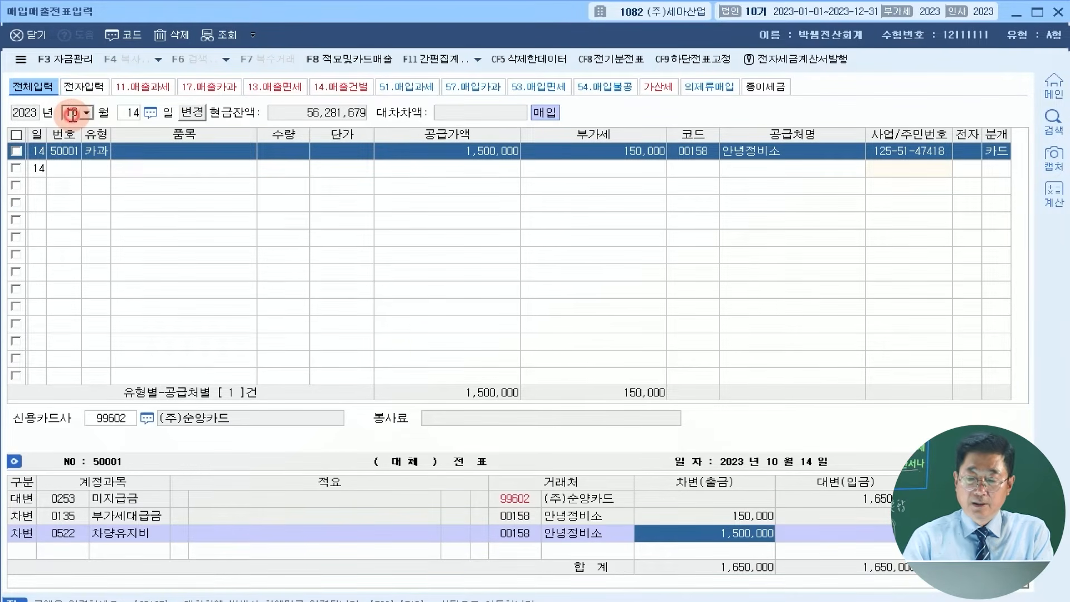
key("Return")
type("3")
key("Return")
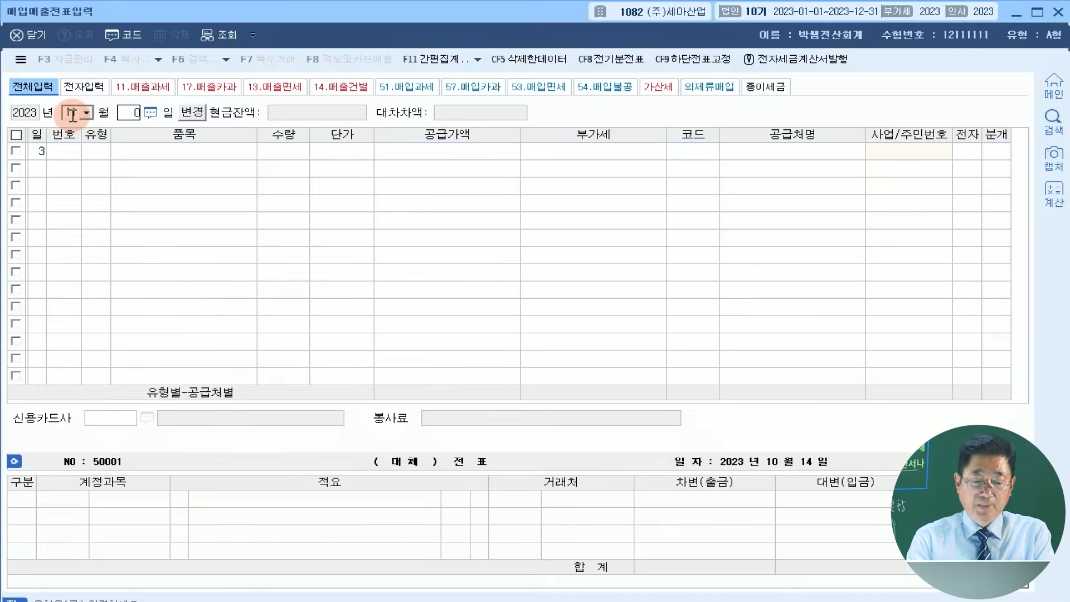
type("51")
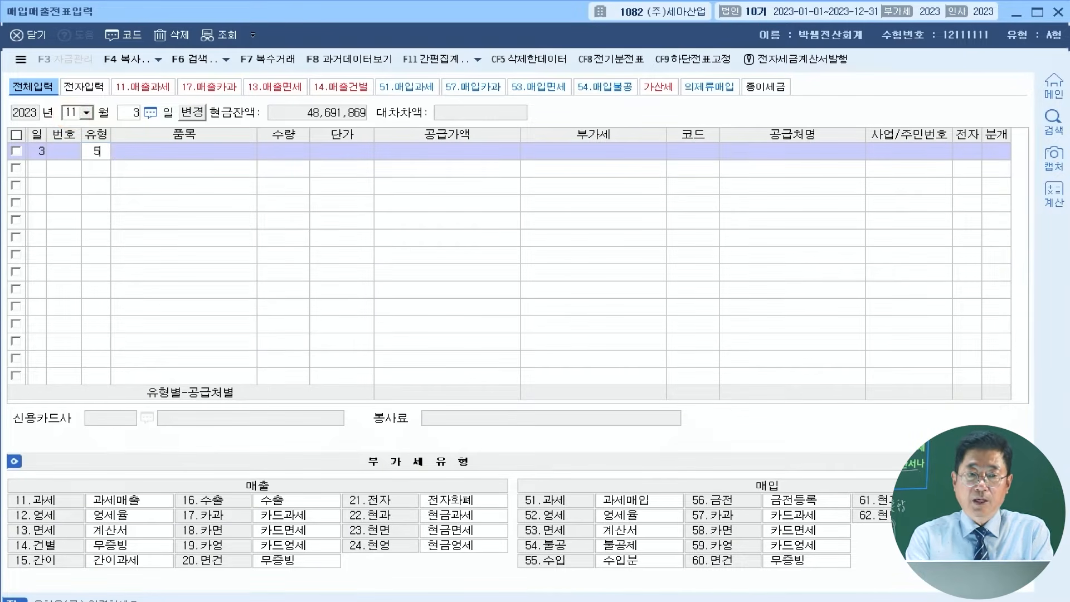
key("Return")
key("Return")
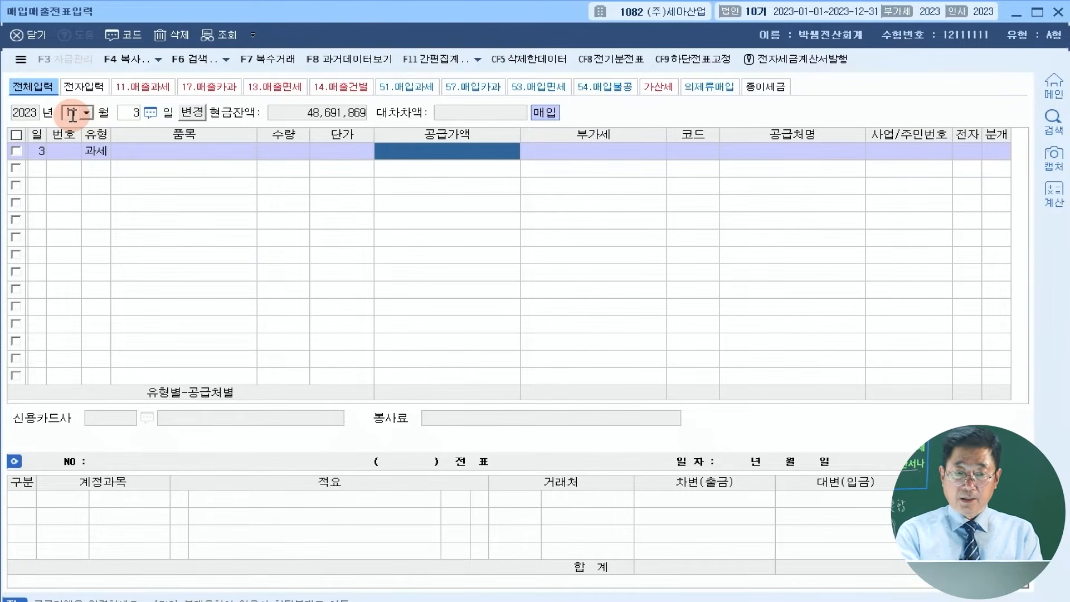
Step: Set the 3 November purchase's supply value to -30,000,000 and accept the VAT of -3,000,000
type("-30,000,000")
key("Return")
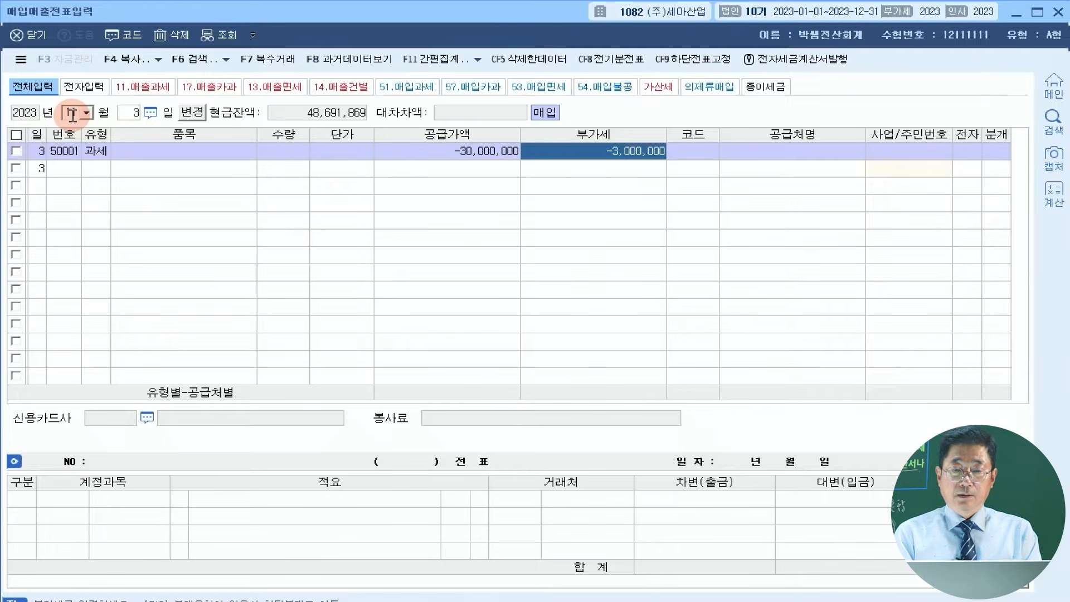
key("Return")
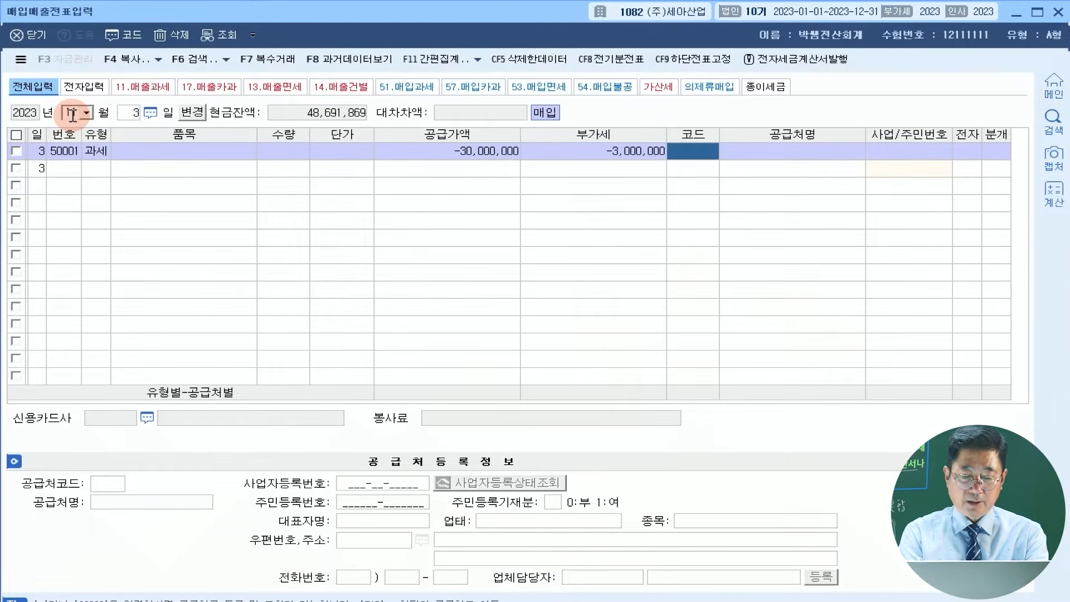
Step: Assign (주)바이머신 as the trading partner of the 3 November purchase and set the electronic invoice flag (전자) to 여
type("바이")
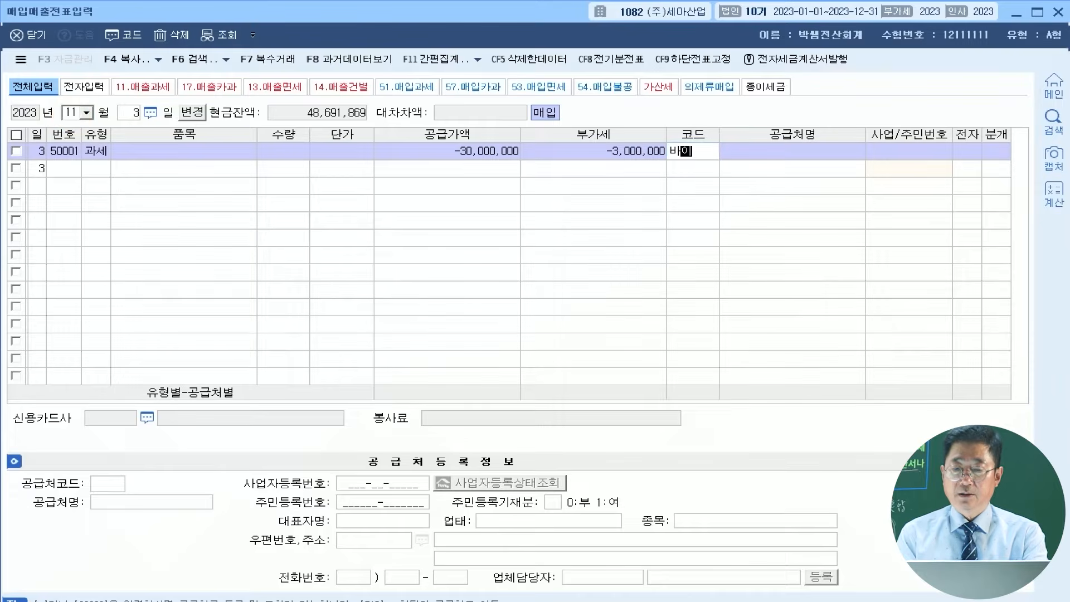
key("Return")
key("Return")
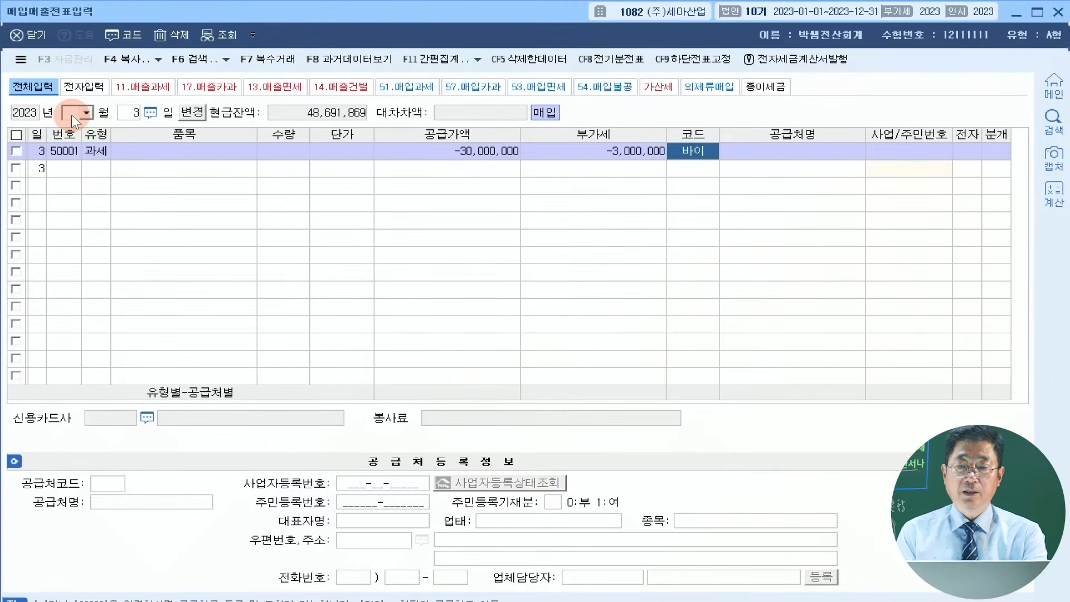
type("1")
key("Return")
Step: Set the journal type to 3 혼합 and replace the 원재료 account on the debit line with 0206 기계장치
type("3")
key("Return")
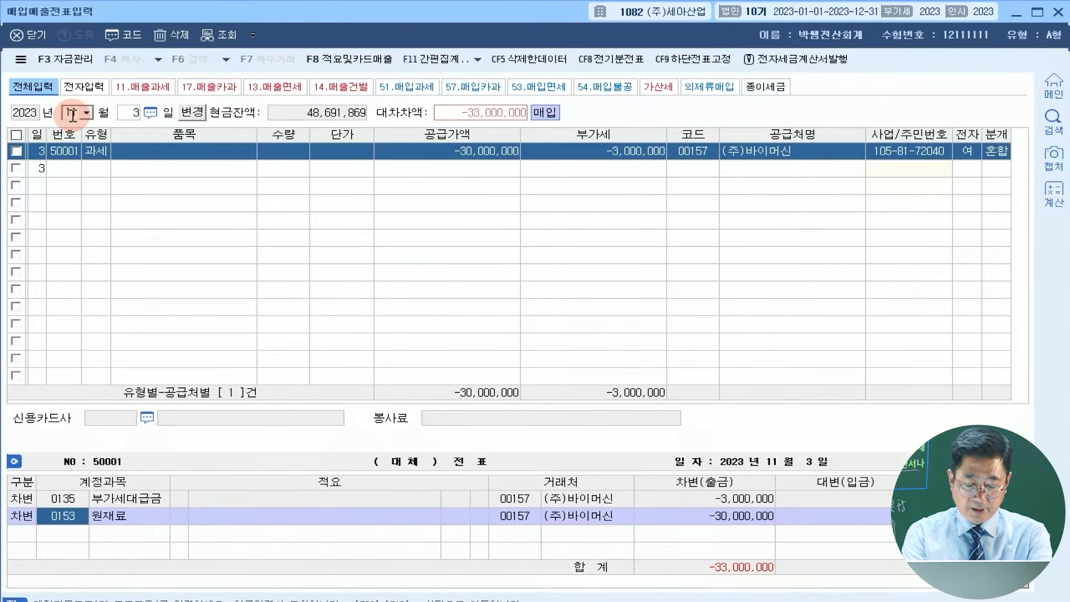
type("기계장")
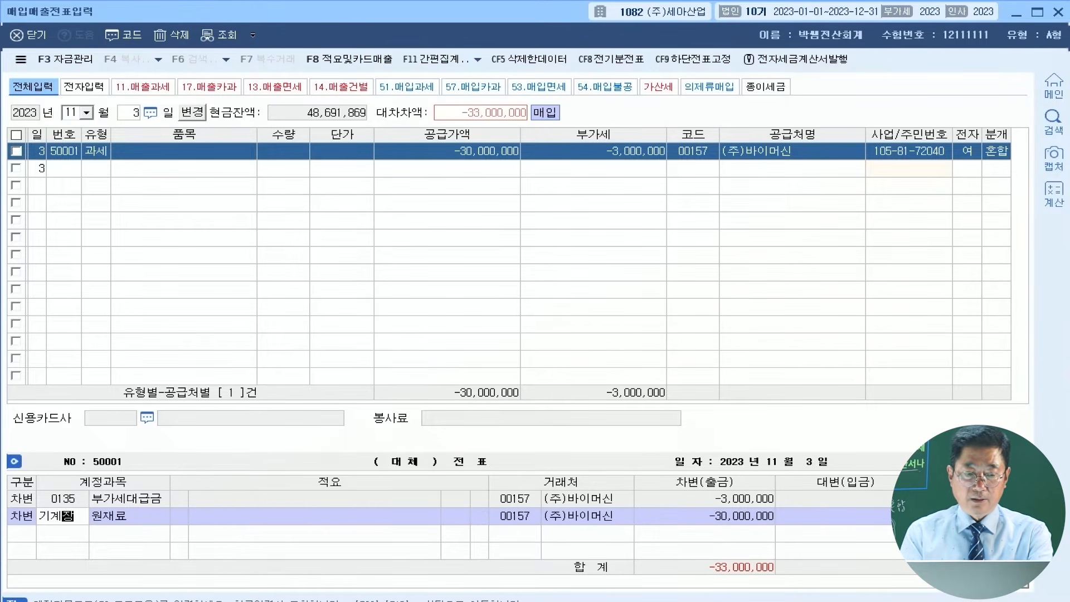
key("Return")
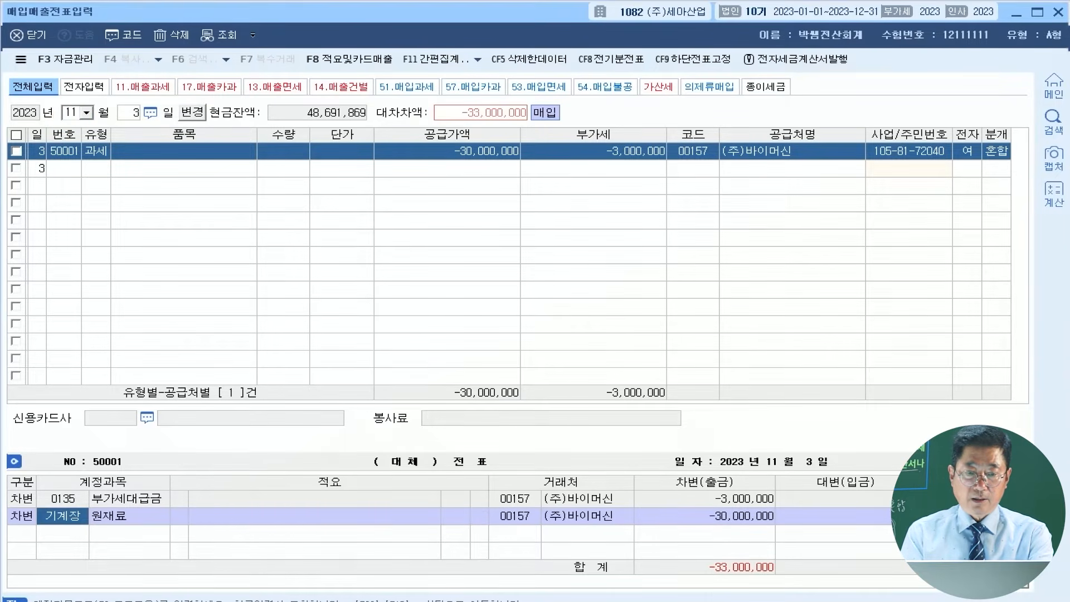
key("Return")
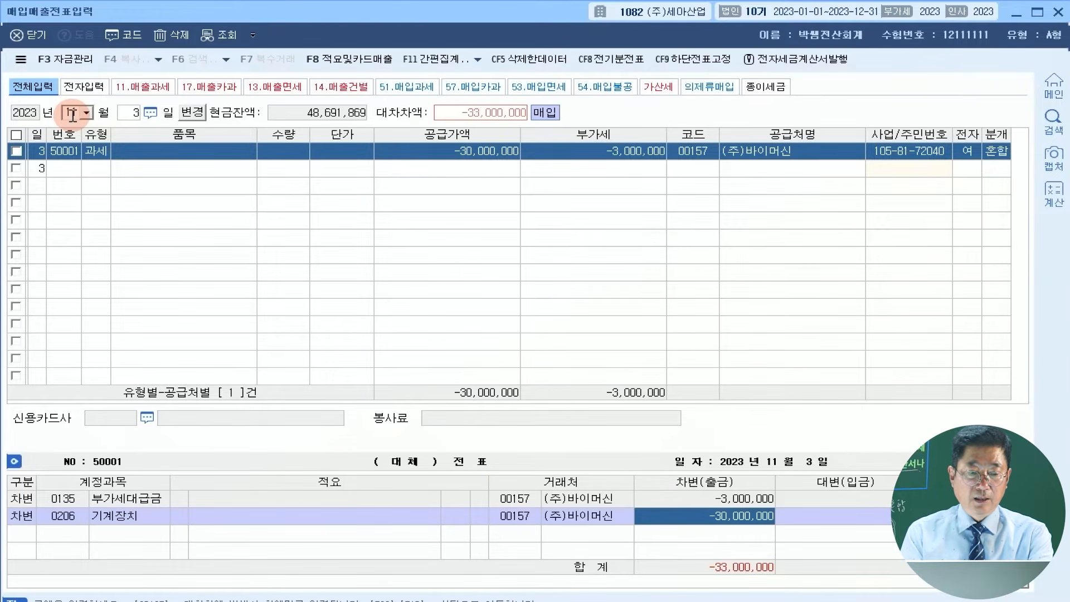
Step: Add a credit line for 0253 미지급금 of -33,000,000 with (주)바이머신 to the 3 November purchase journal
key("Return")
type("4")
key("Return")
type("미지")
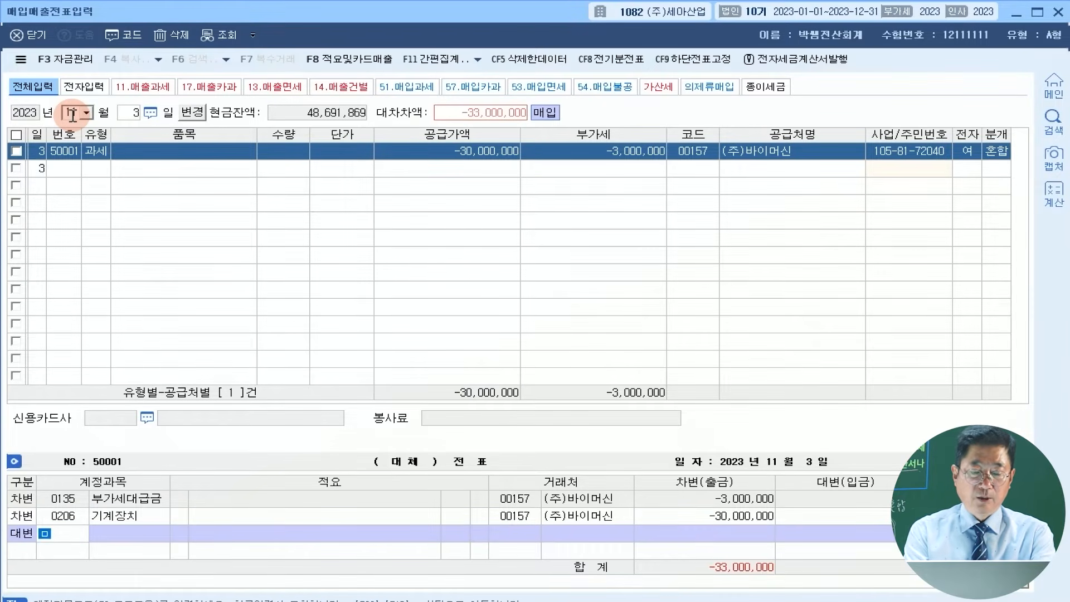
type("급")
key("Return")
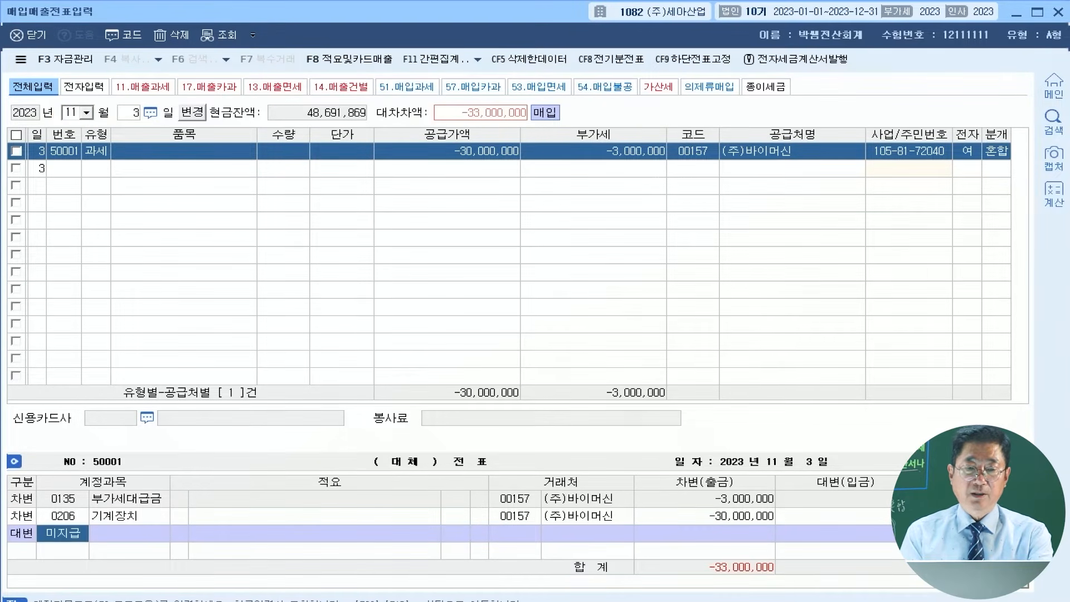
key("Return")
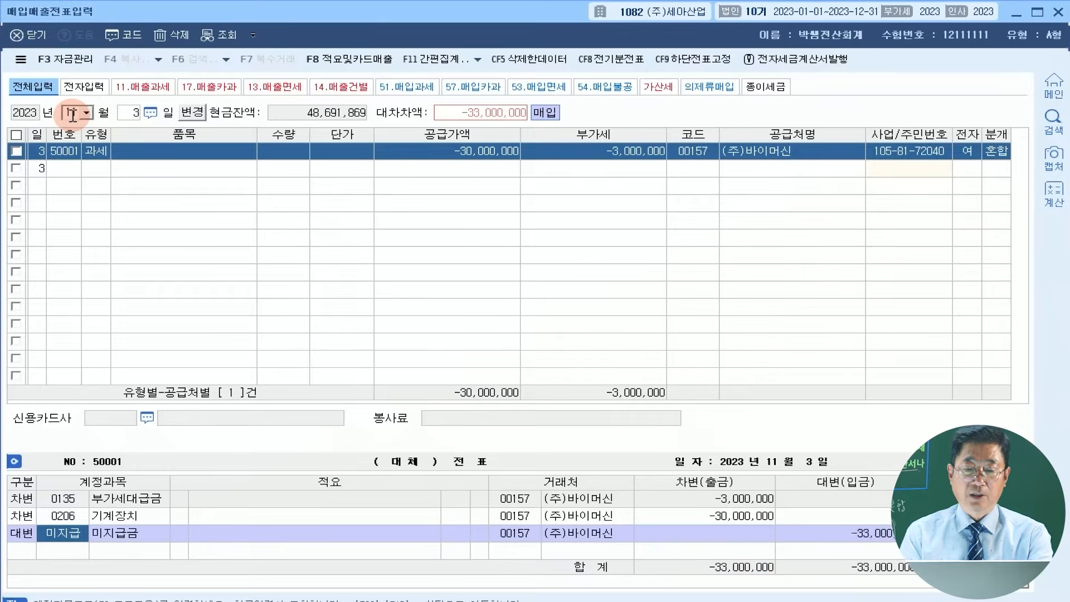
key("Return")
key("Return")
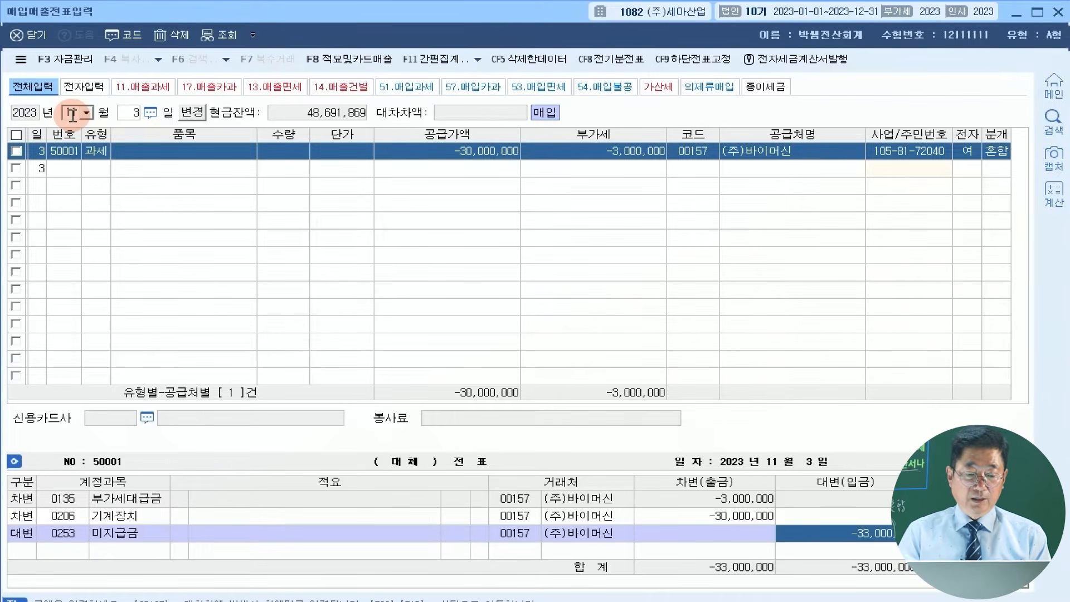
Step: Start a purchase entry dated 11 November with type 51 과세, leaving item, quantity and unit price blank
left_click(136, 113)
type("11")
key("Return")
key("Return")
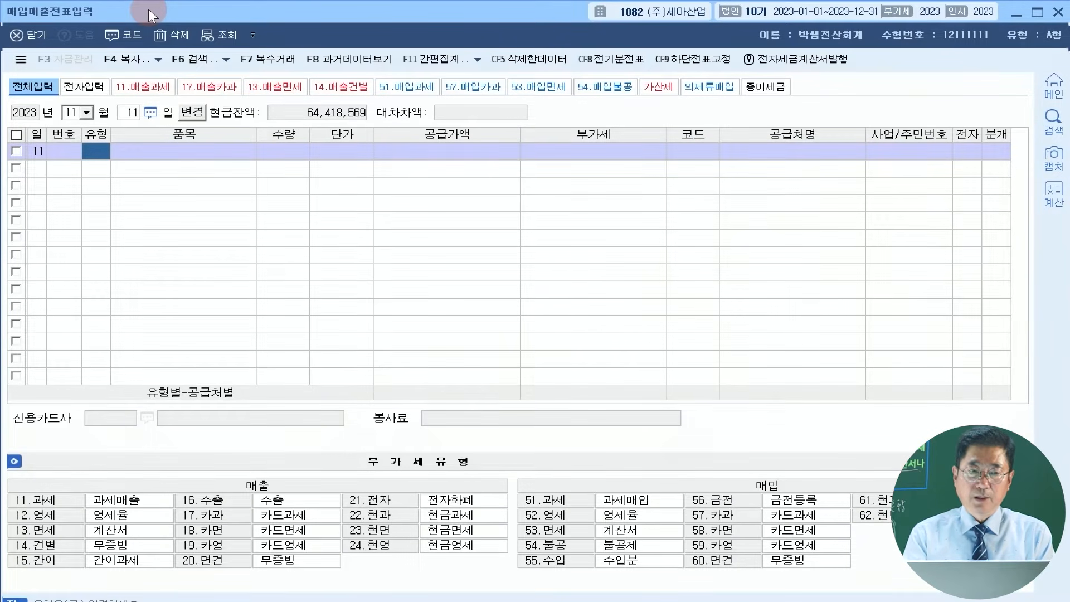
type("51")
key("Return")
key("Return")
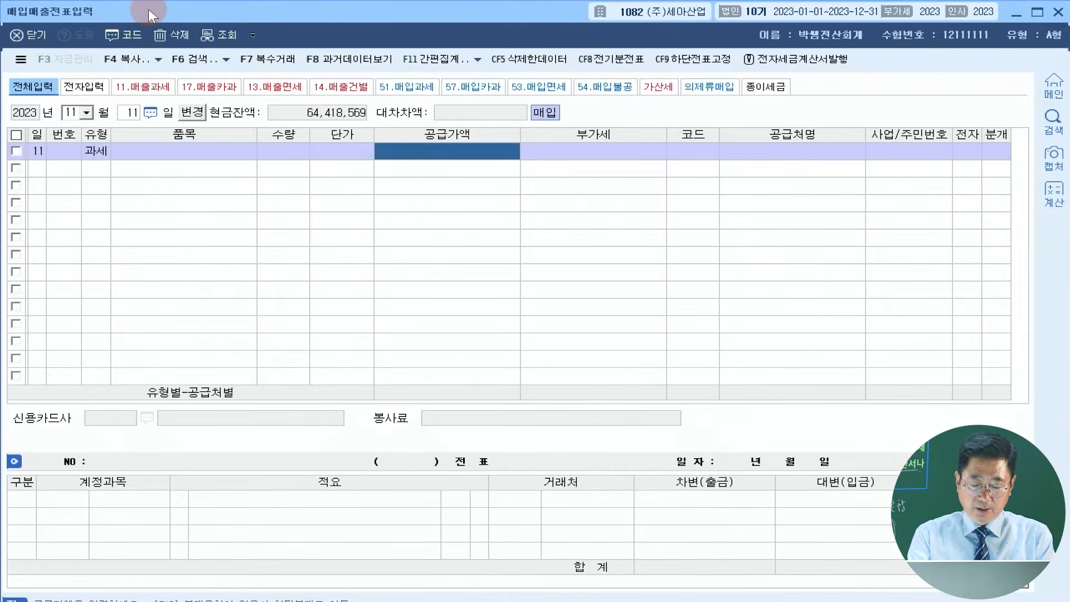
Step: Set the 11 November purchase's supply value to 2,000,000 and accept the VAT of 200,000
type("2000000")
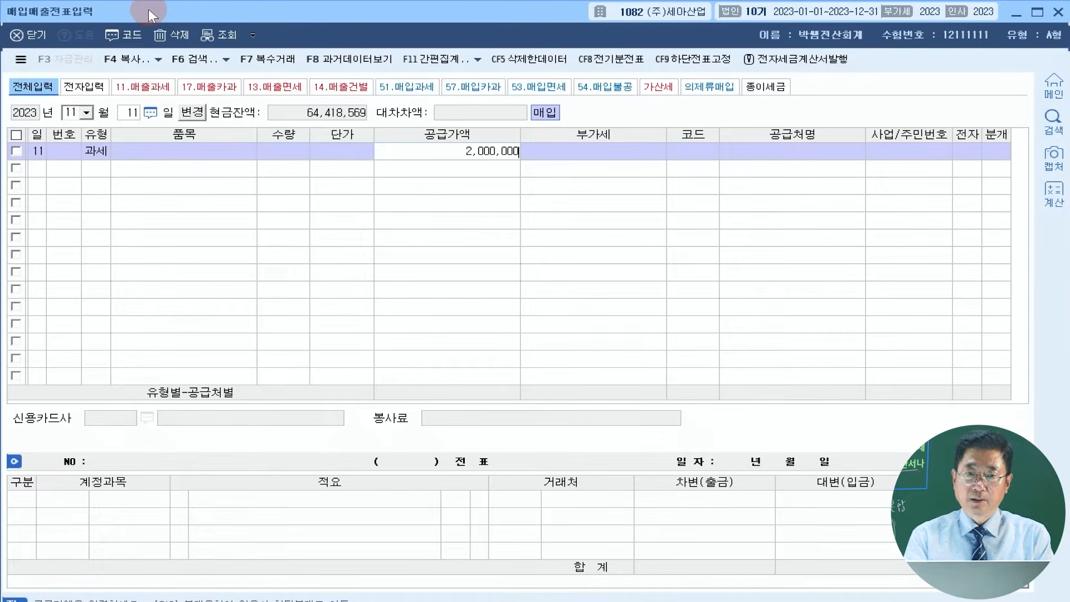
key("Return")
key("Return")
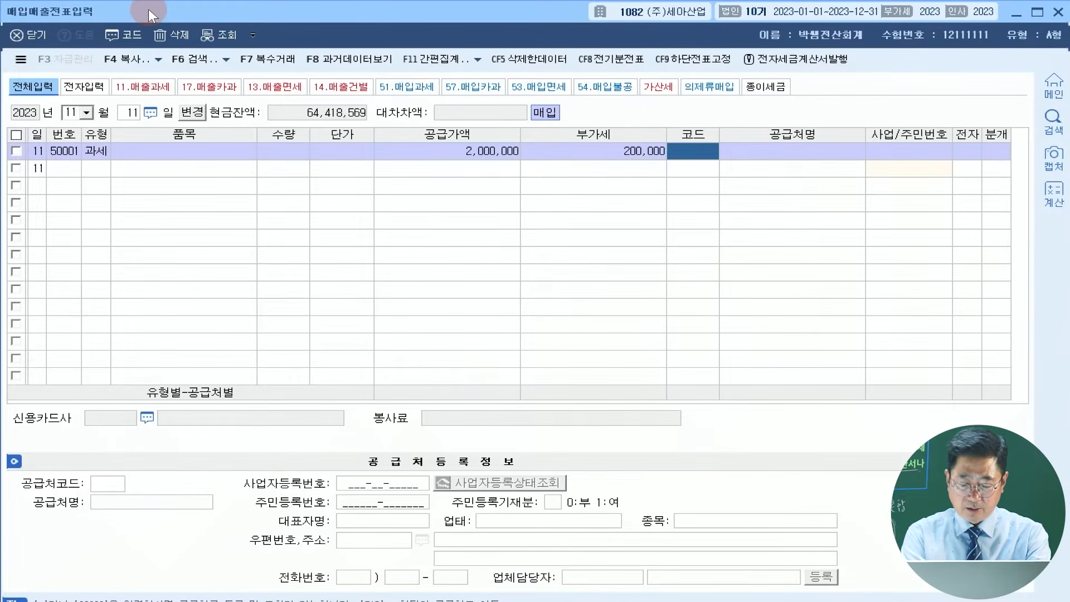
Step: Assign (주)사탕 as the trading partner of the 11 November purchase and set the electronic invoice flag (전자) to 여
type("사탕")
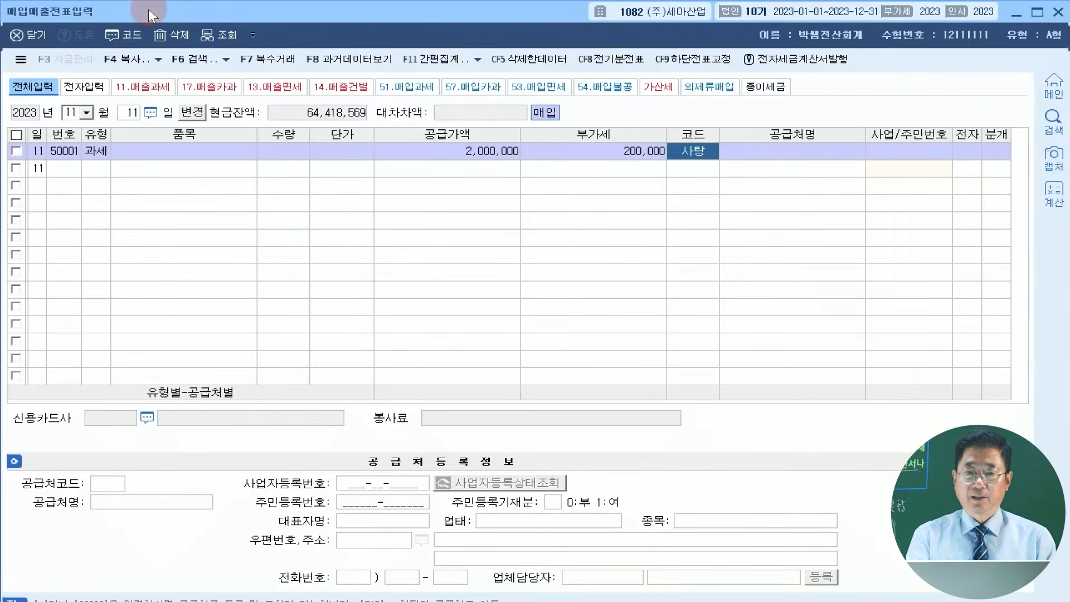
key("Return")
key("Return")
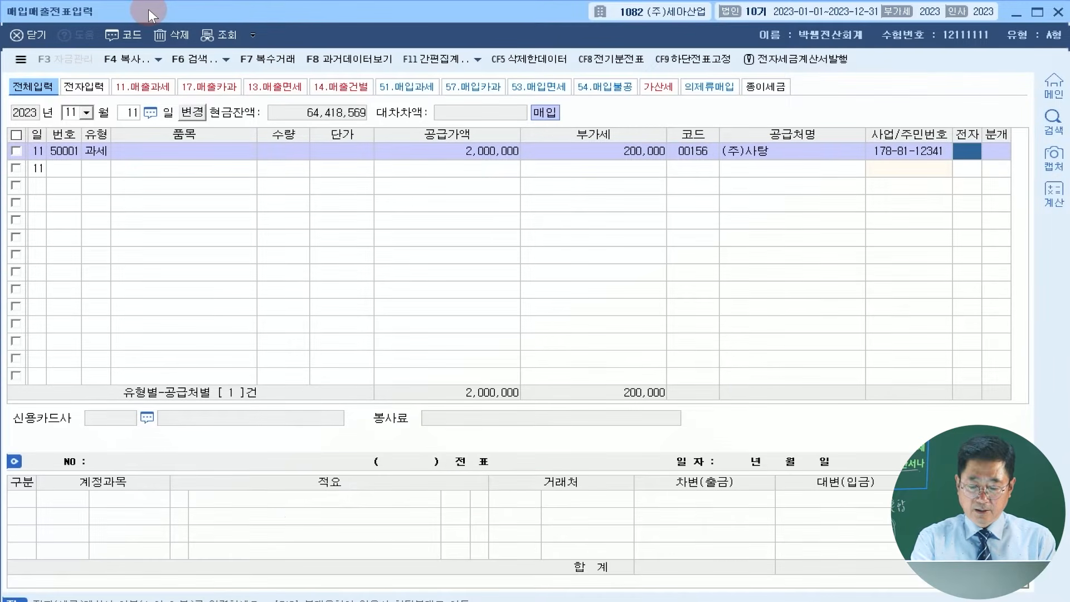
key("Return")
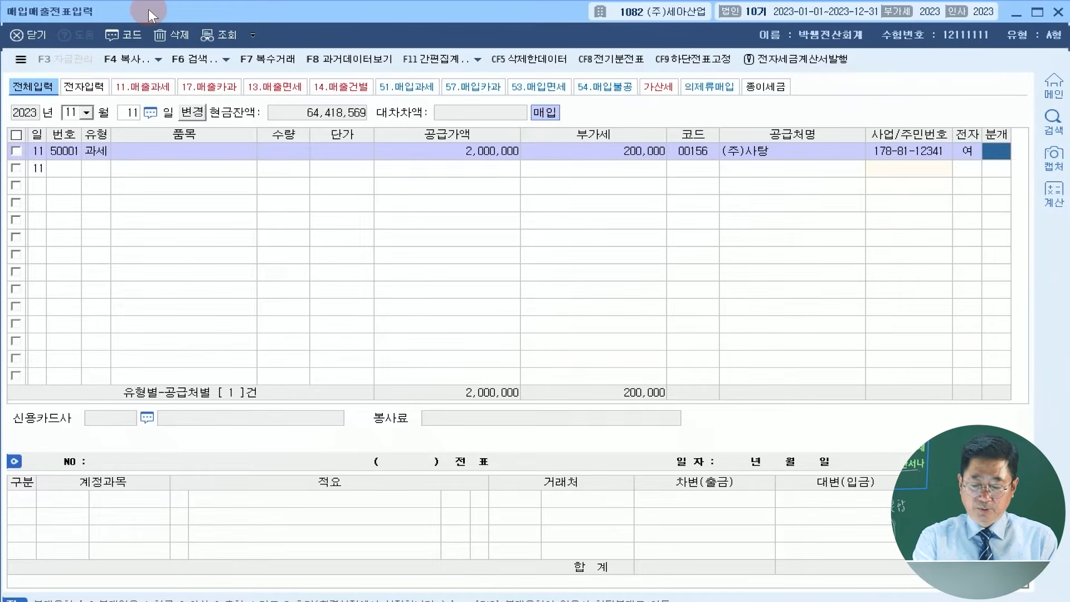
Step: Set the 11 November purchase's journal type to 3 혼합 and replace the 원재료 account with 0811 복리후생비 (판매관리비)
type("3")
key("Return")
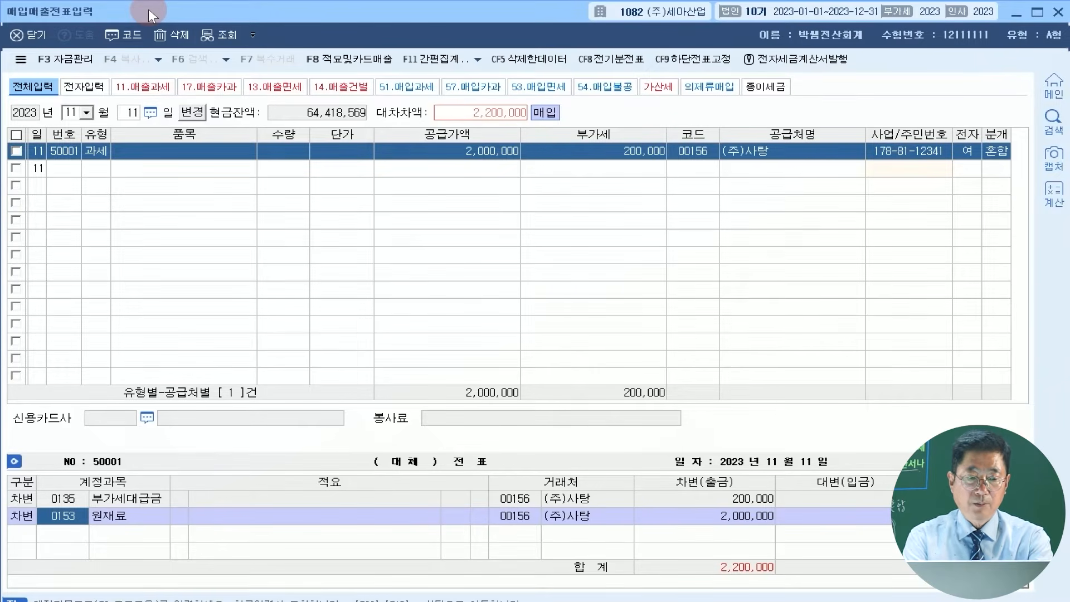
type("복리후")
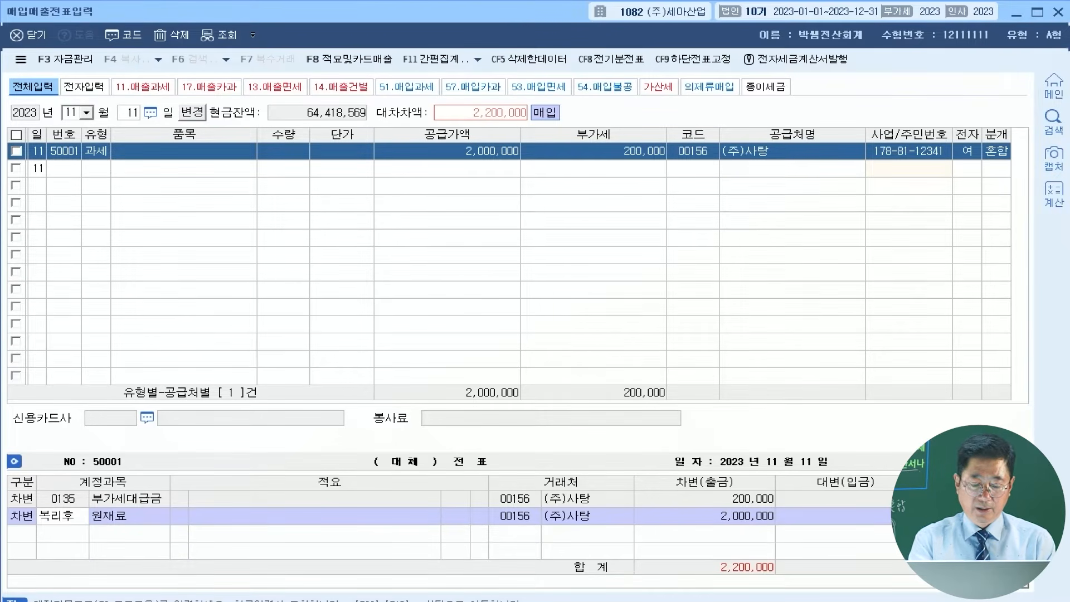
key("Return")
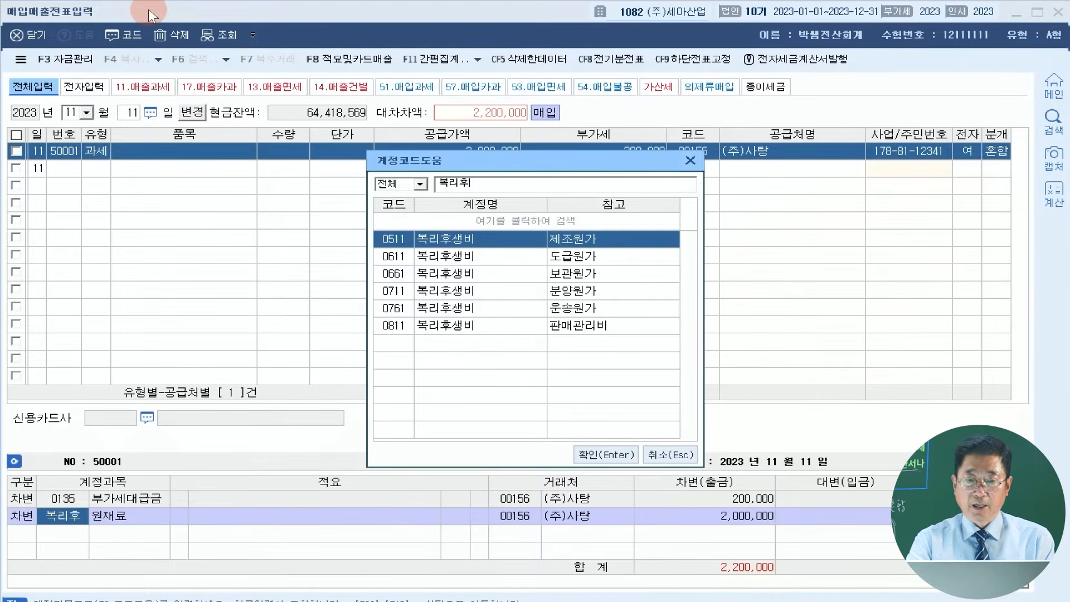
key("Down")
key("Down")
key("Down")
key("Down")
key("Down")
key("Return")
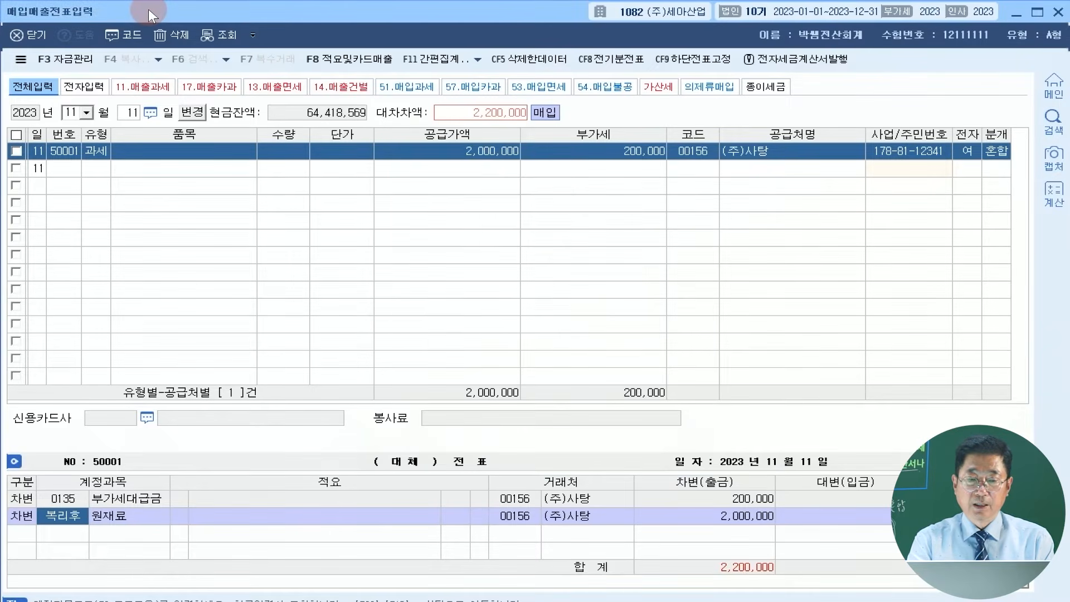
key("Return")
Step: Add a credit line for 0131 선급금 of 200,000 with (주)사탕 to the 11 November purchase journal
type("4")
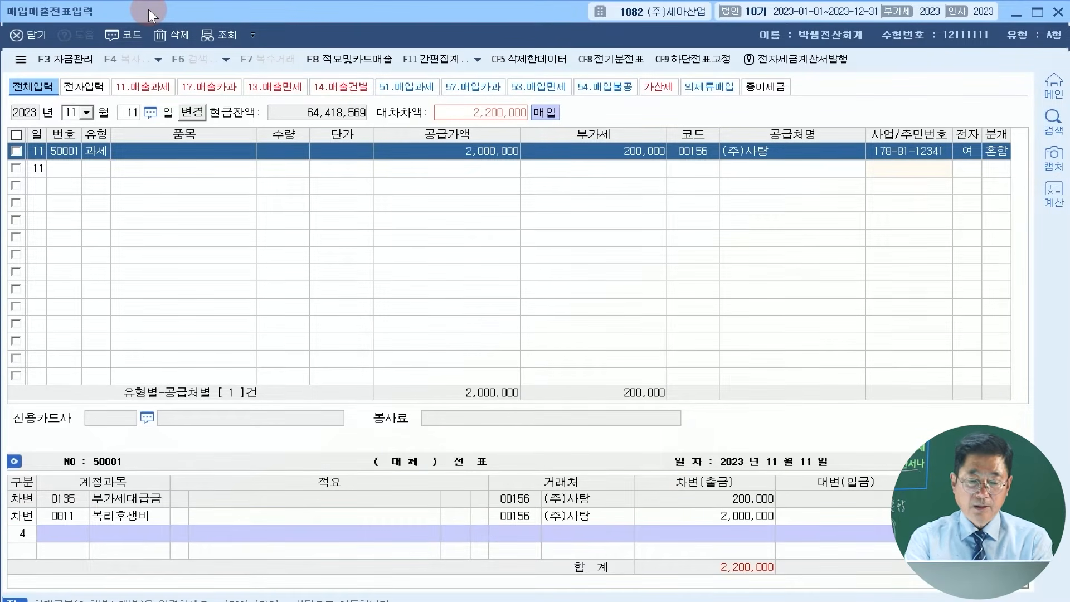
type("선급")
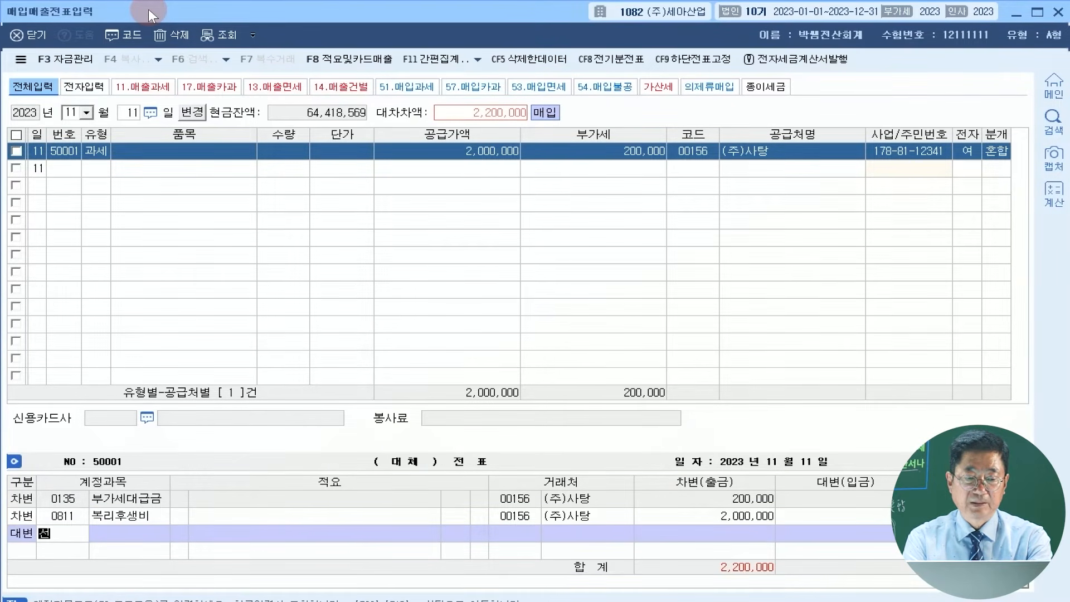
key("Return")
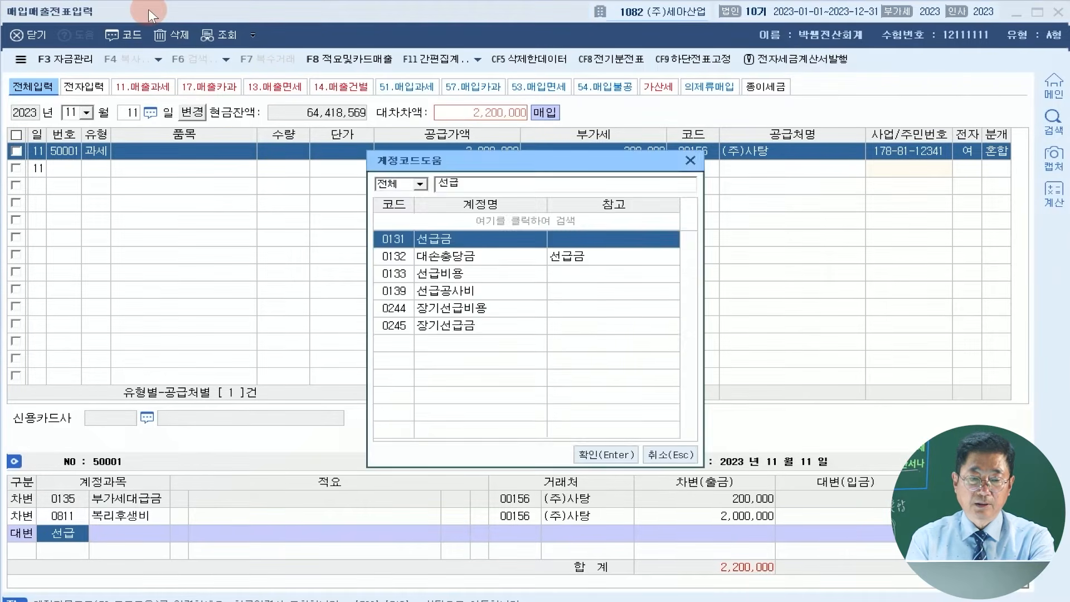
key("Return")
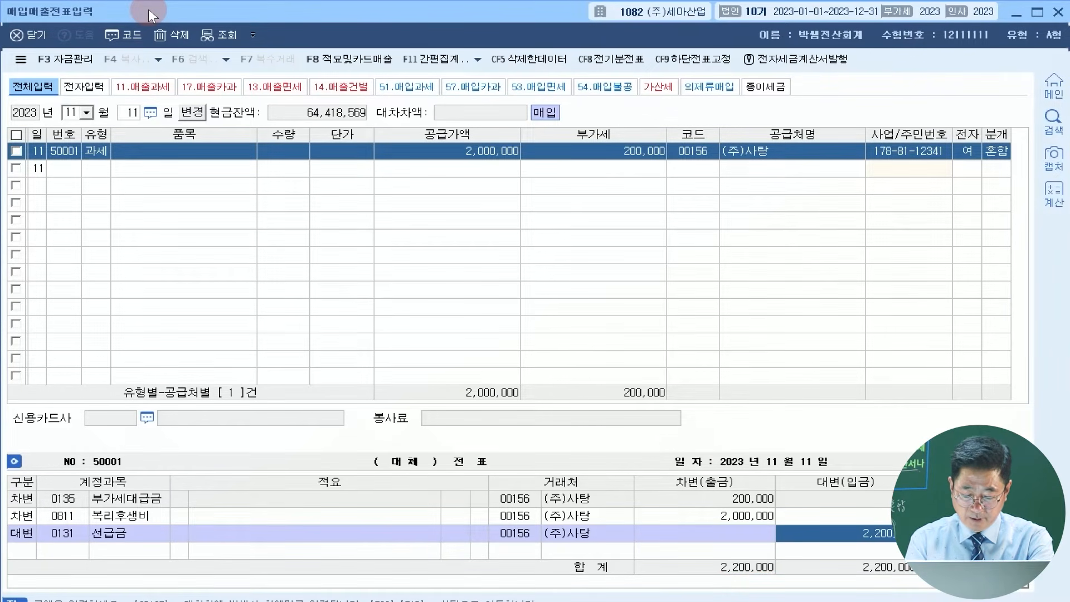
type("1")
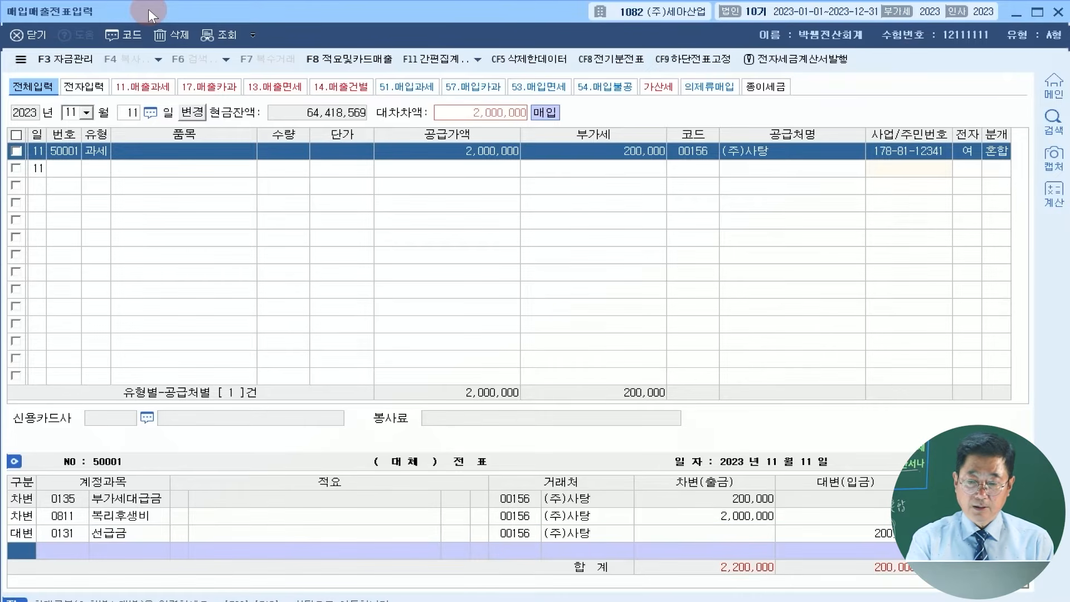
Step: Balance the 11 November purchase journal with a credit line for 0103 보통예금 of 2,000,000
key("Return")
type("103")
key("Return")
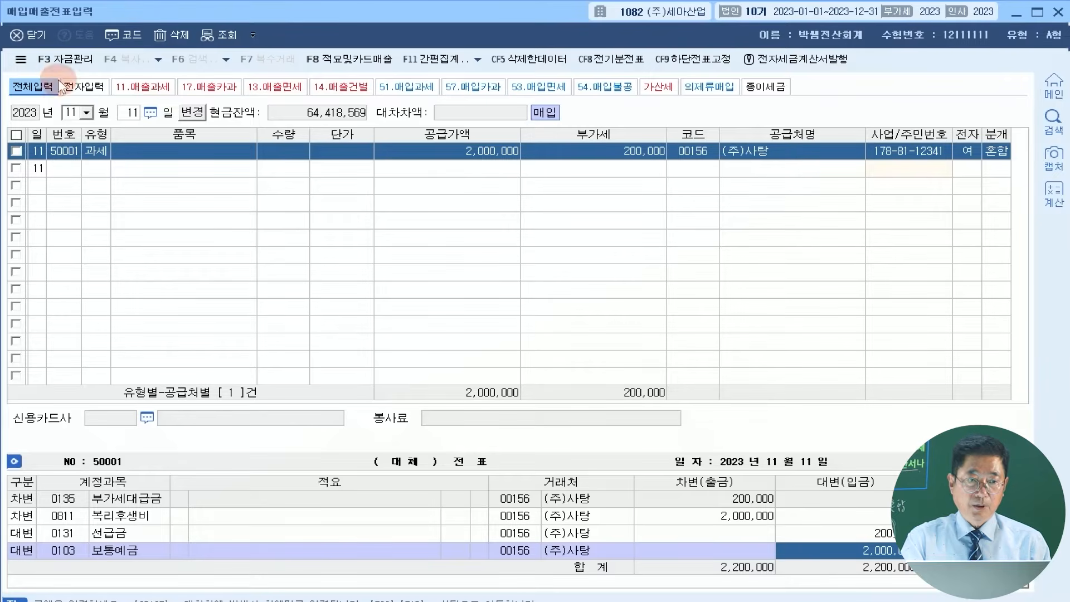
Step: Start a sales entry dated 28 December with type 14 건별, leaving item, quantity and unit price blank
left_click(65, 113)
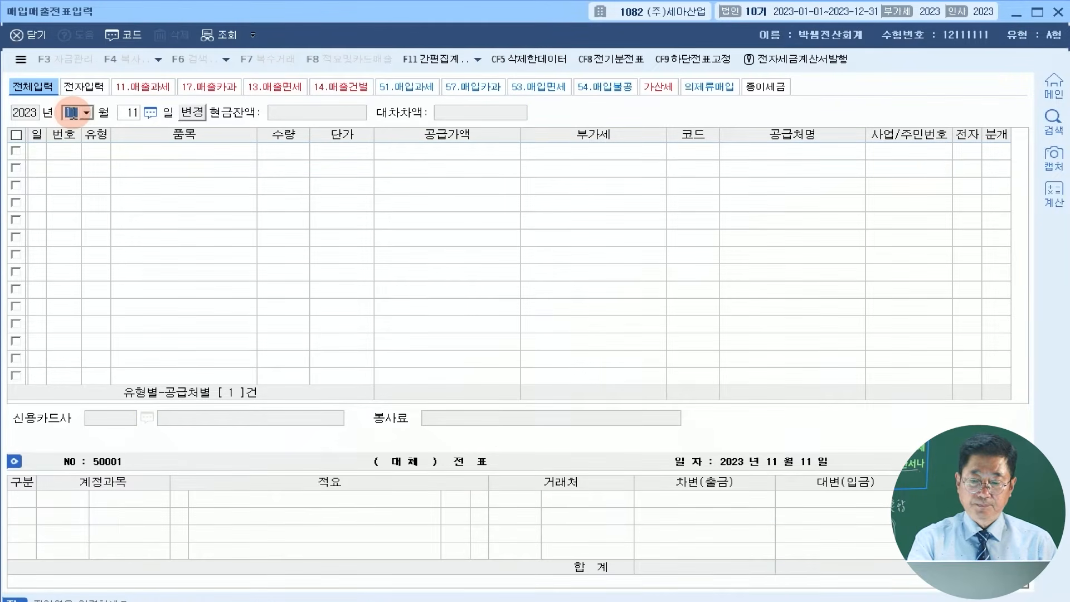
type("12")
key("Return")
type("28")
key("Return")
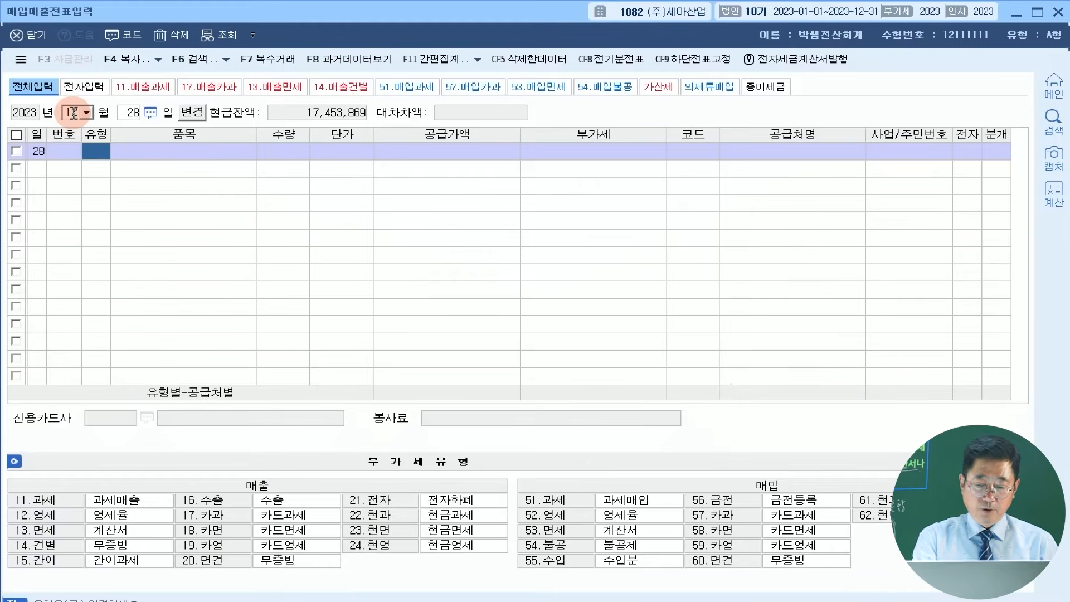
type("14")
key("Return")
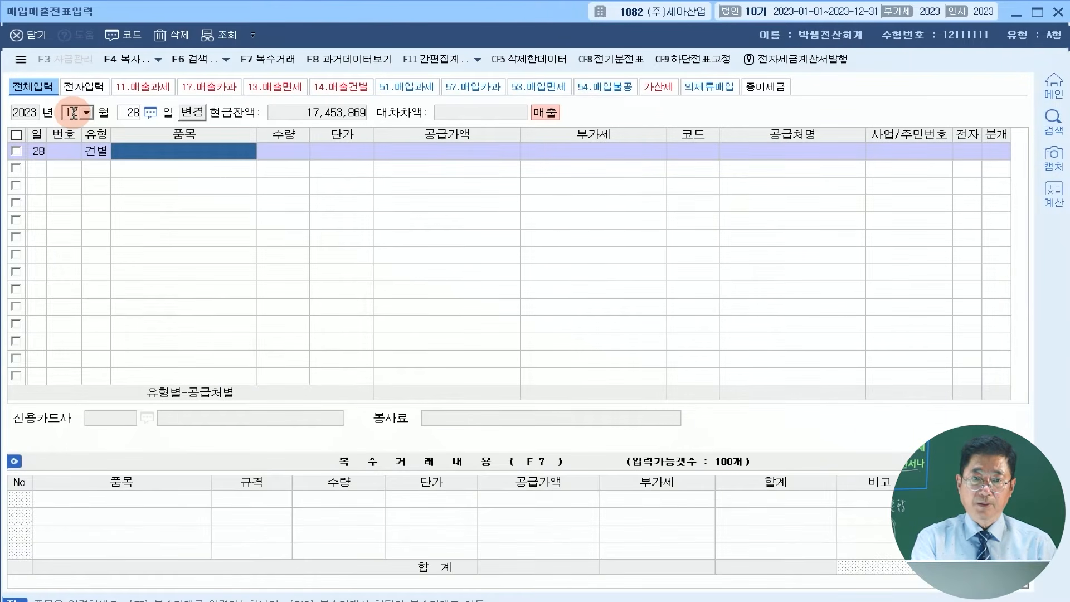
key("Return")
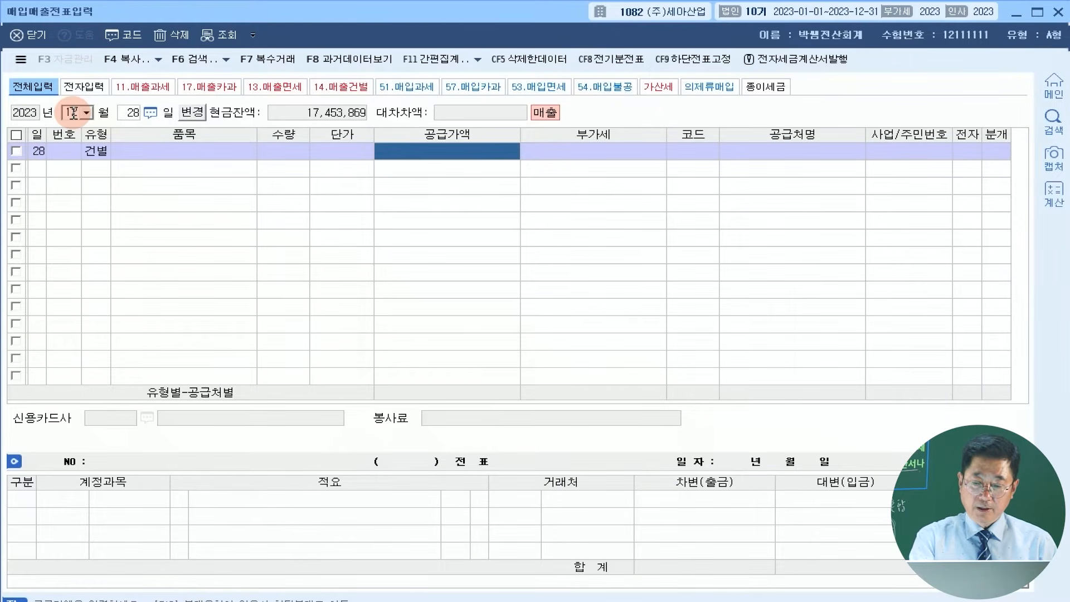
Step: Set the 28 December sale's supply value to 250,000 and its VAT to 25,000
type("2500000")
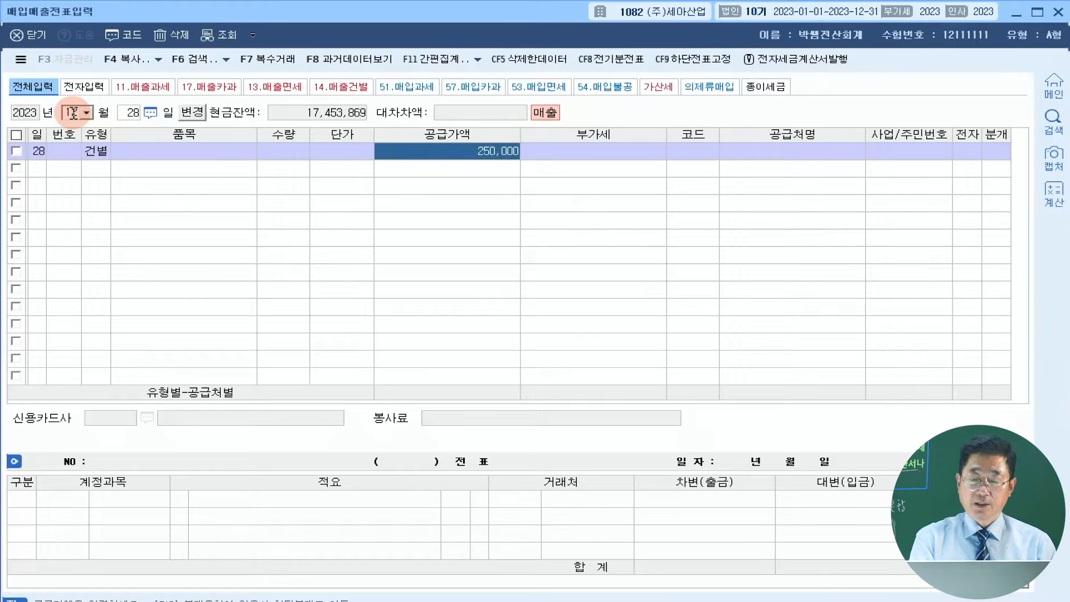
key("Return")
key("Left")
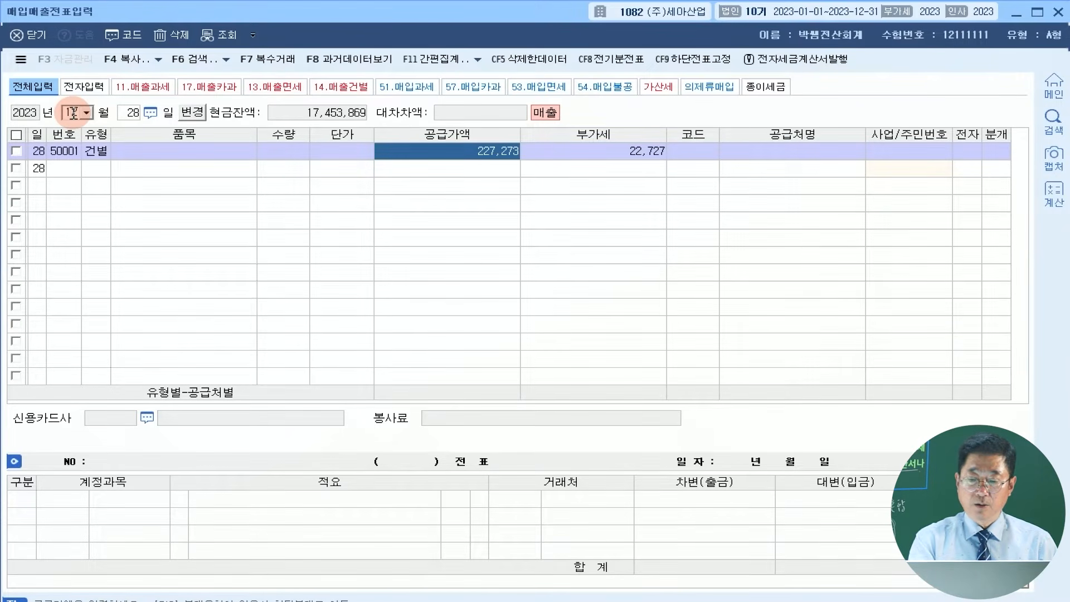
type("2500000")
key("Return")
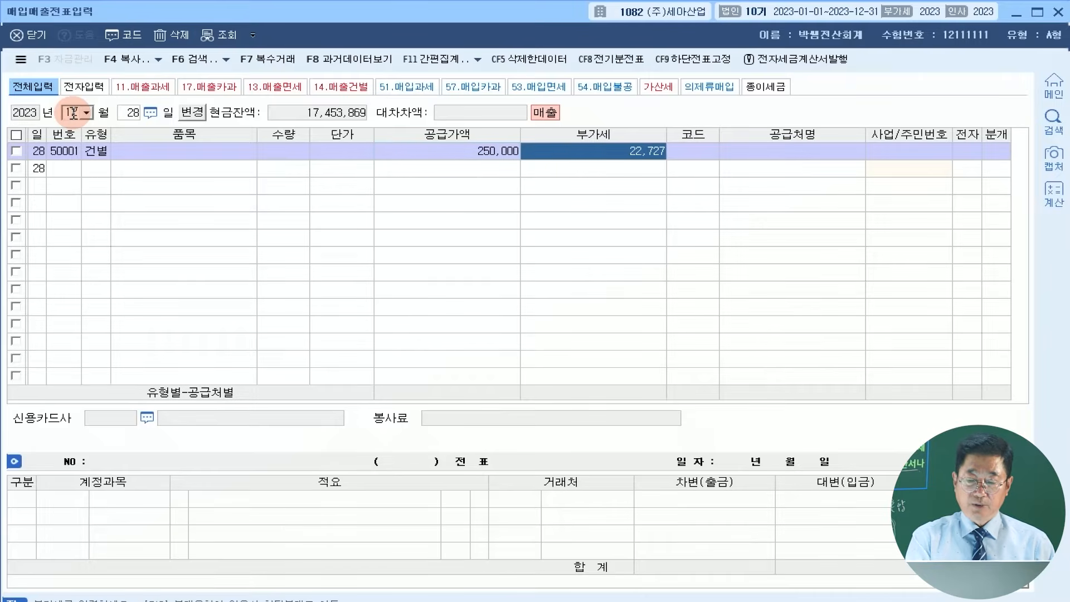
type("250000")
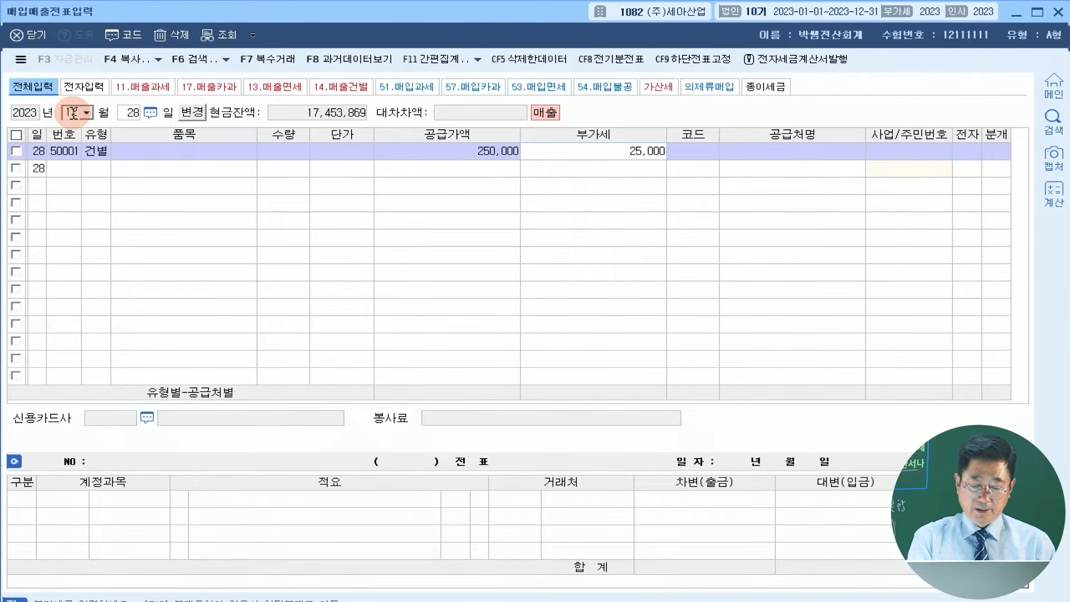
key("Return")
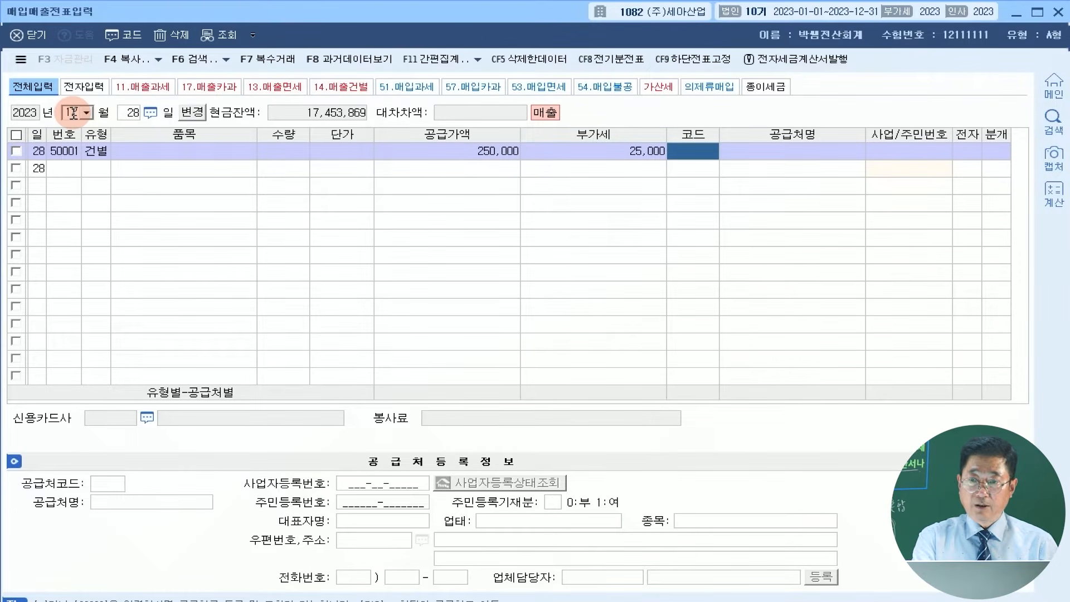
Step: Leave the 28 December sale's trading partner blank and set the journal type to 3 혼합
key("Return")
key("Return")
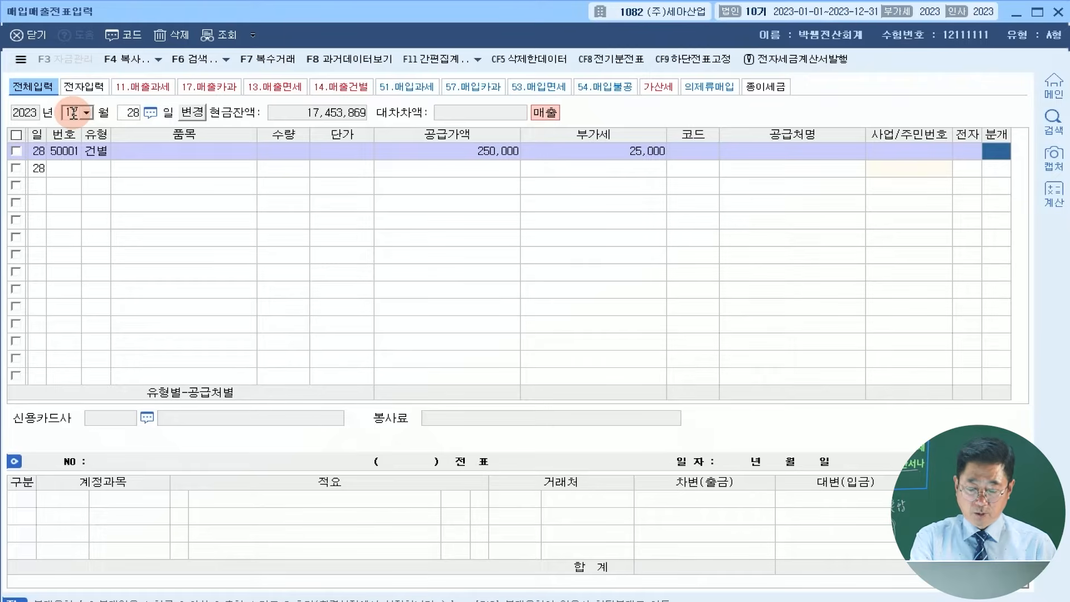
type("3")
key("Return")
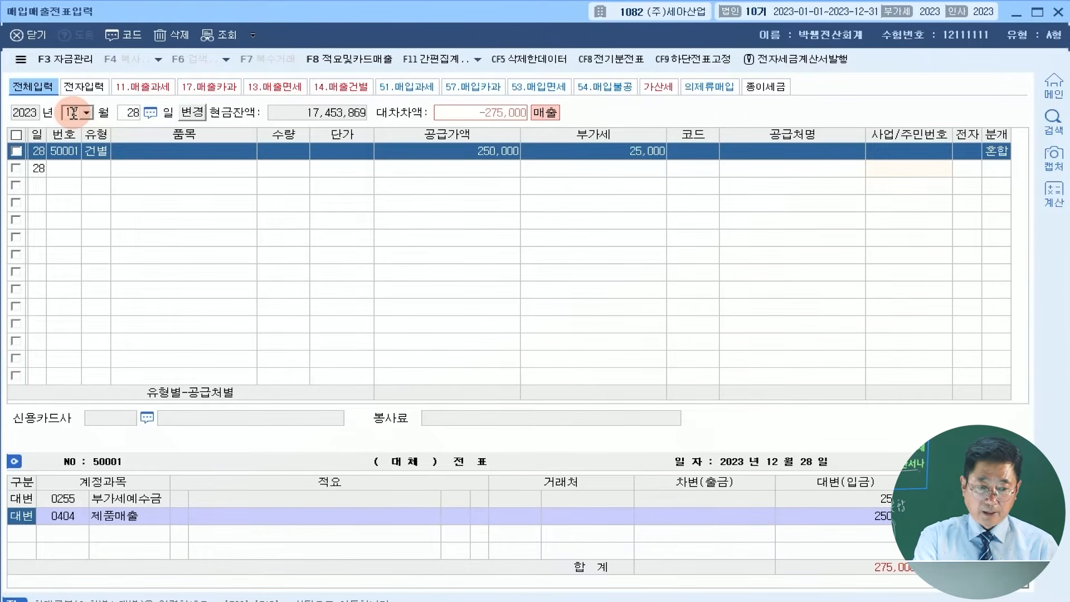
Step: Change the 제품매출 credit line of the 28 December journal to account 0212 비품 with an amount of 1,200,000
key("Return")
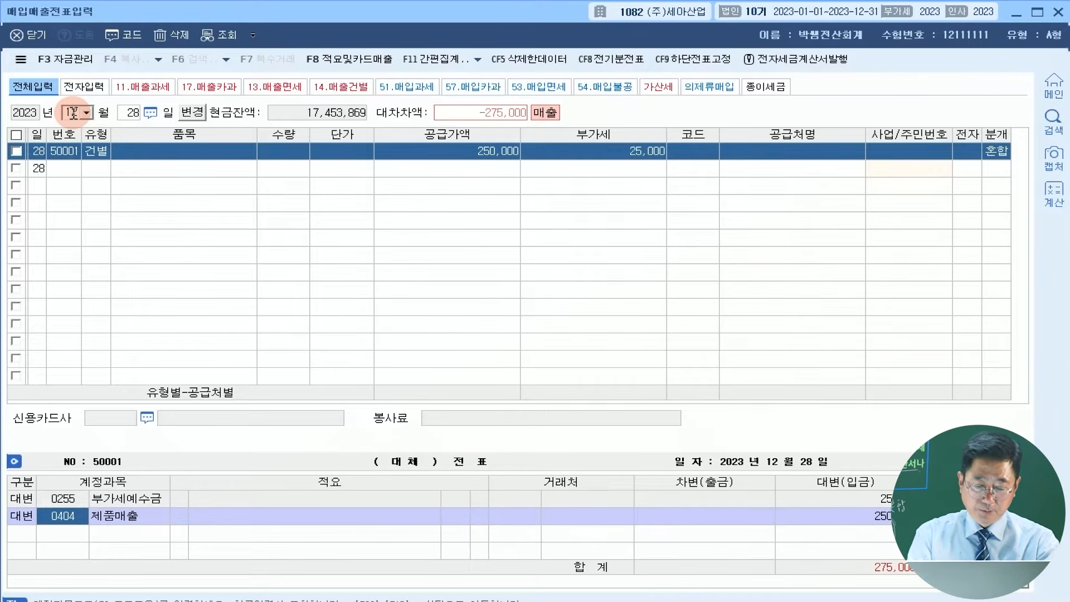
type("비품")
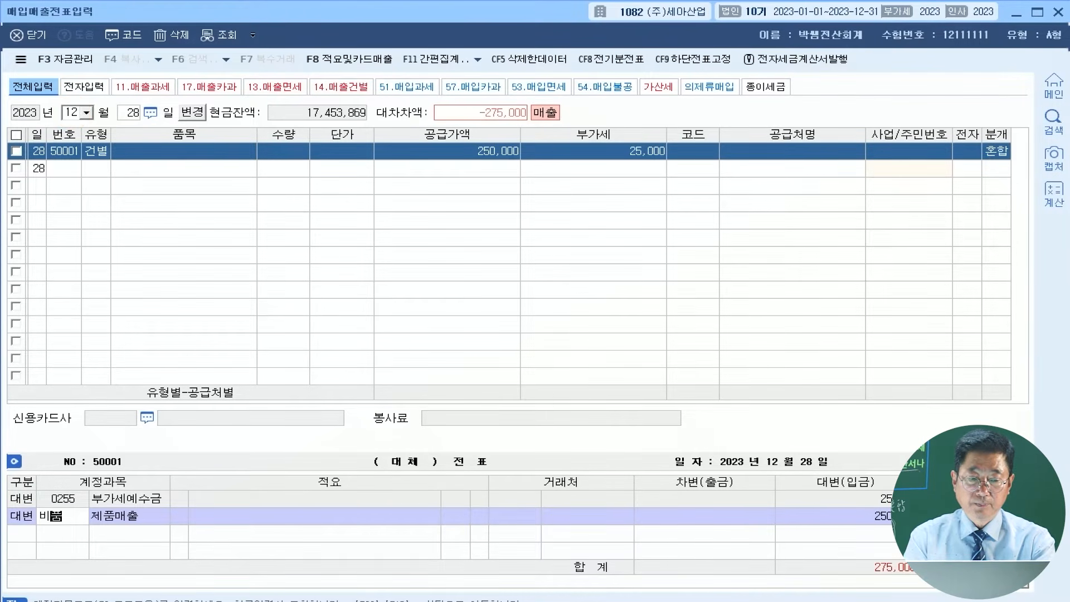
key("Return")
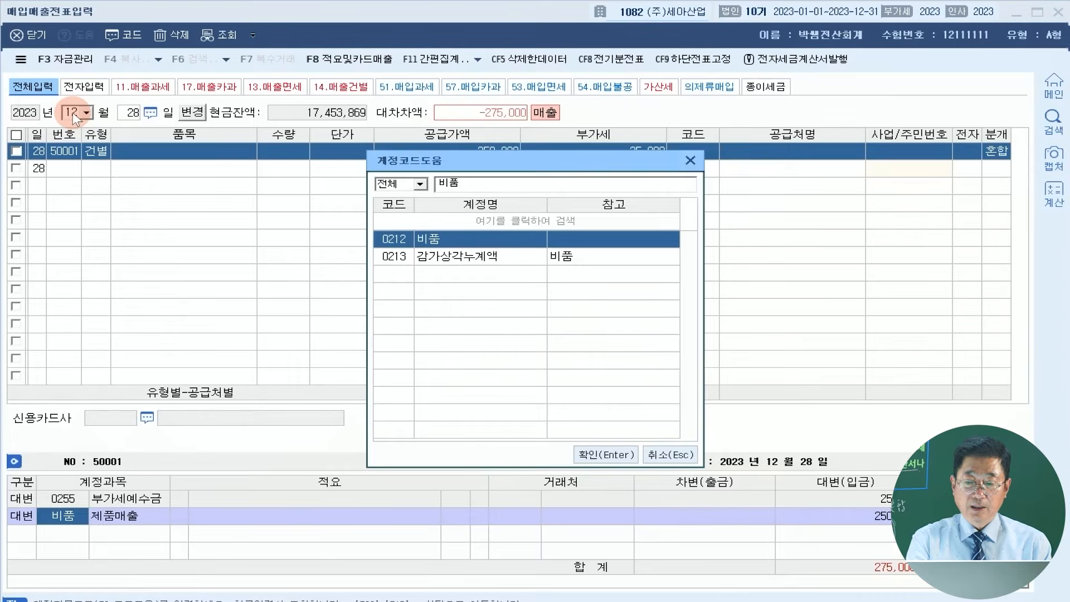
key("Return")
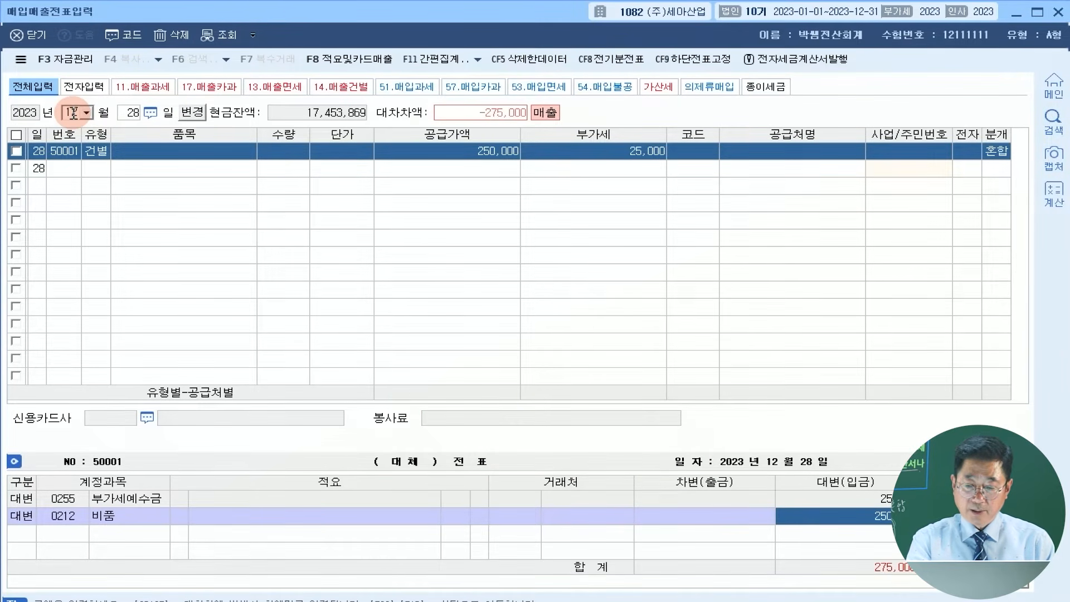
type("120")
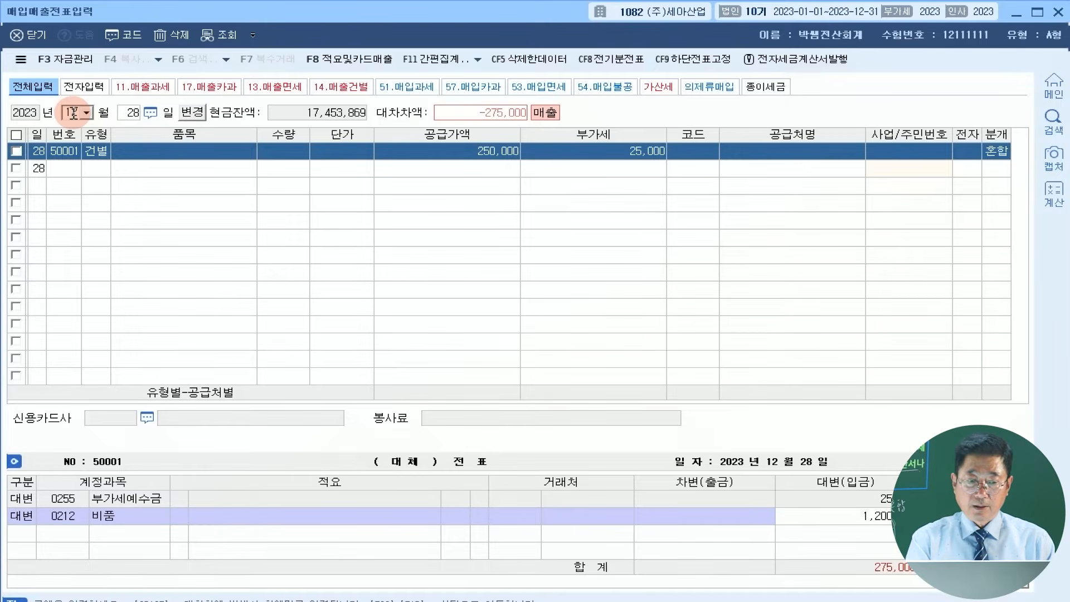
key("Return")
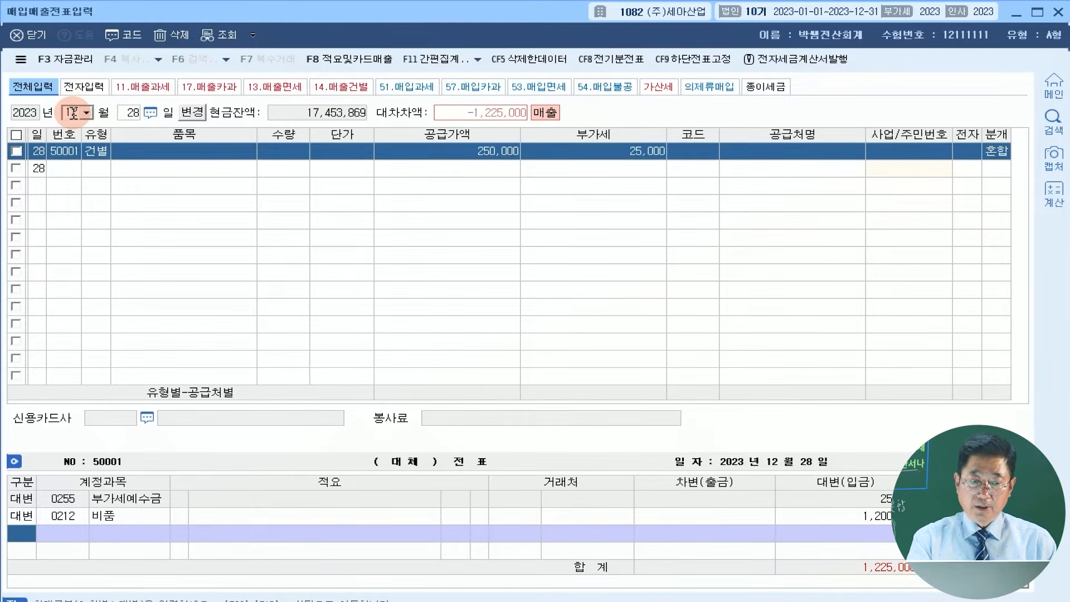
Step: Add a credit line for 0914 유형자산처분이익 of 10,000 to the 28 December journal
type("4")
key("Return")
type("유형자")
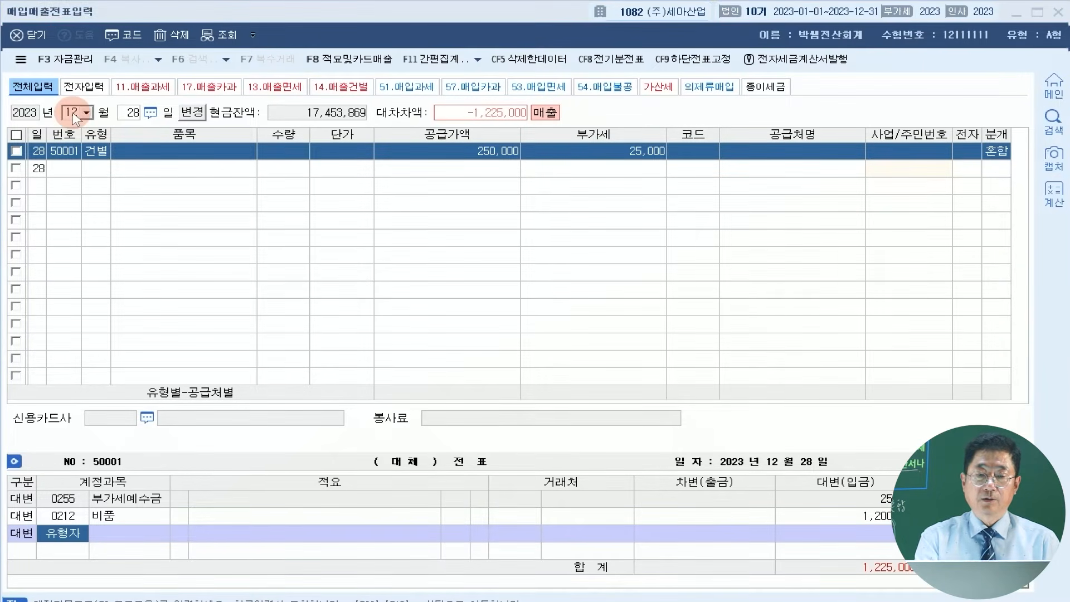
key("Return")
key("Escape")
type("10000")
key("Return")
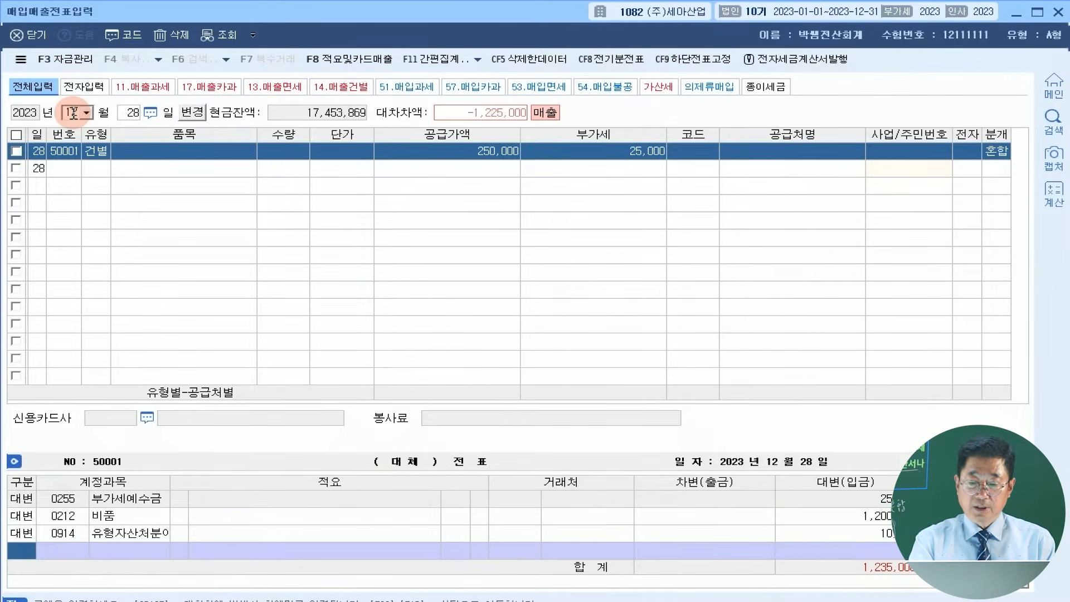
Step: Add a debit line for 0103 보통예금 of 275,000 to the 28 December journal
type("3")
key("Return")
type("103")
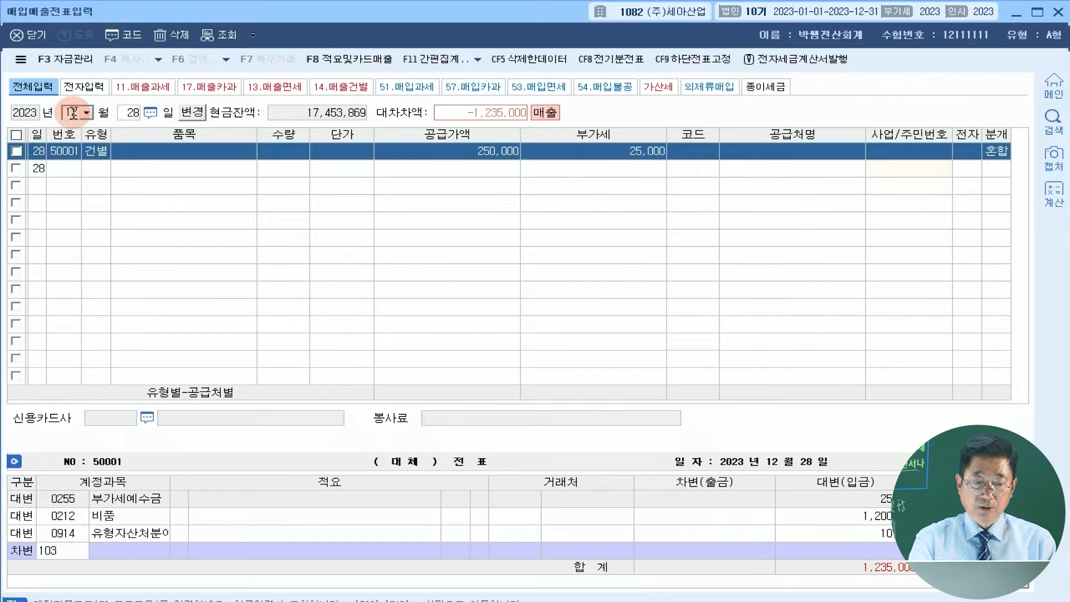
key("Return")
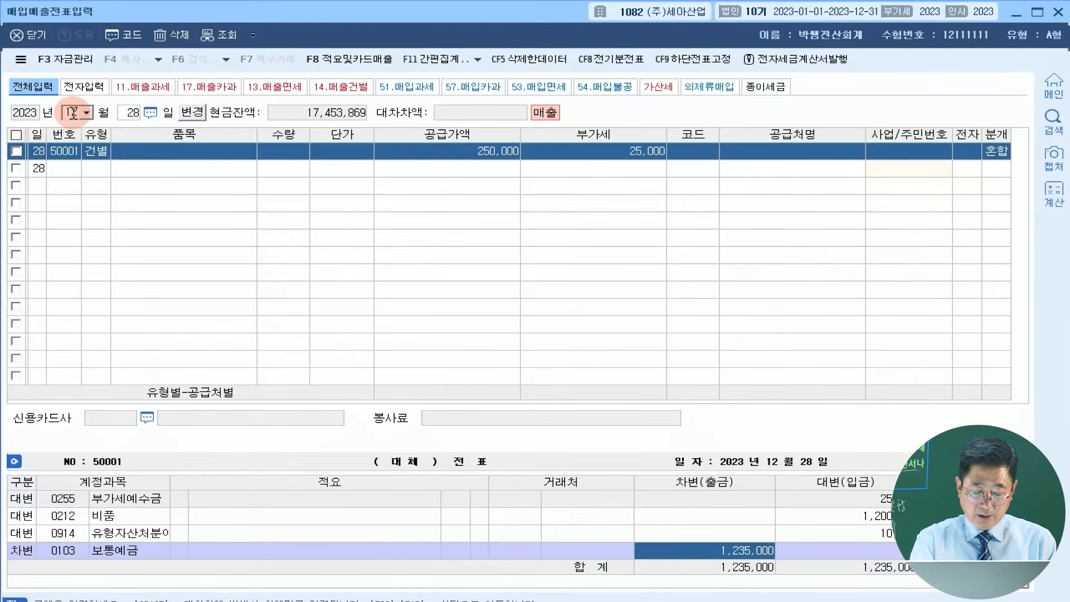
type("275000")
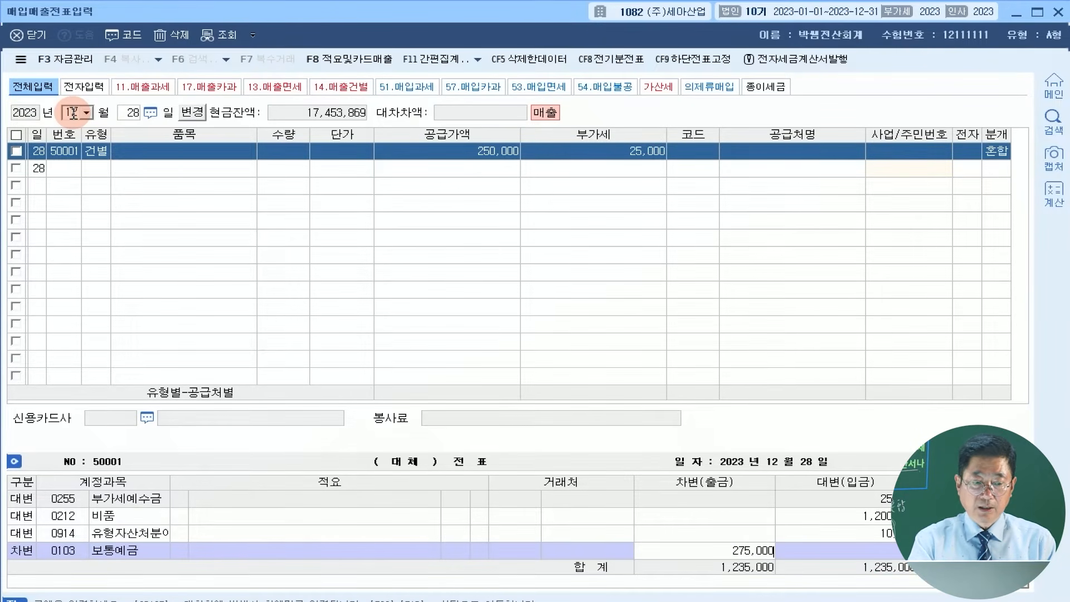
key("Return")
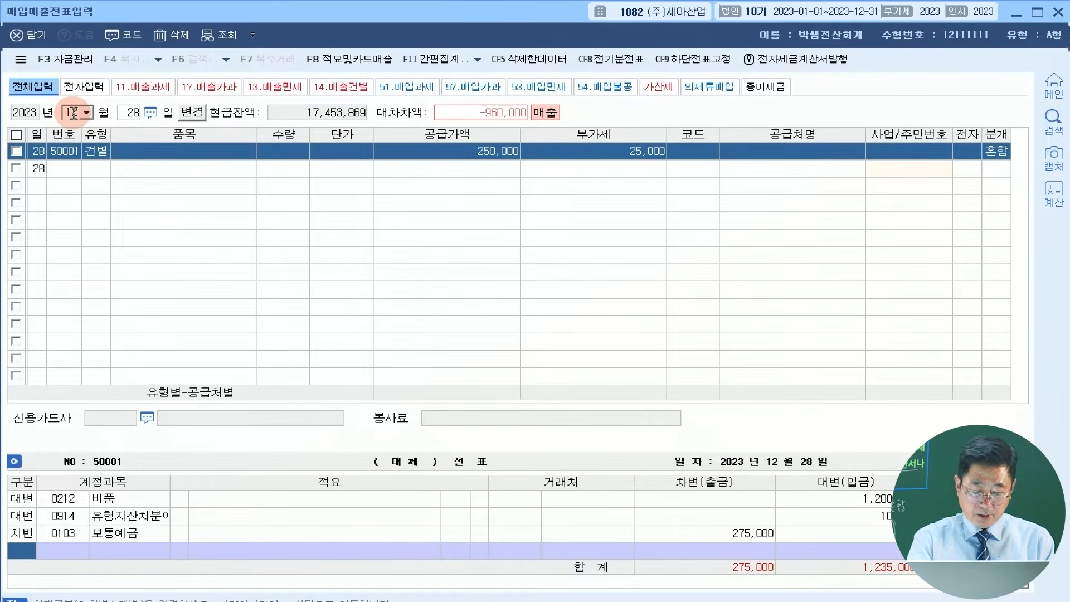
Step: Balance the 28 December journal with a debit line for 0213 감가상각누계액 (비품) of 960,000
type("3")
key("Return")
type("감가")
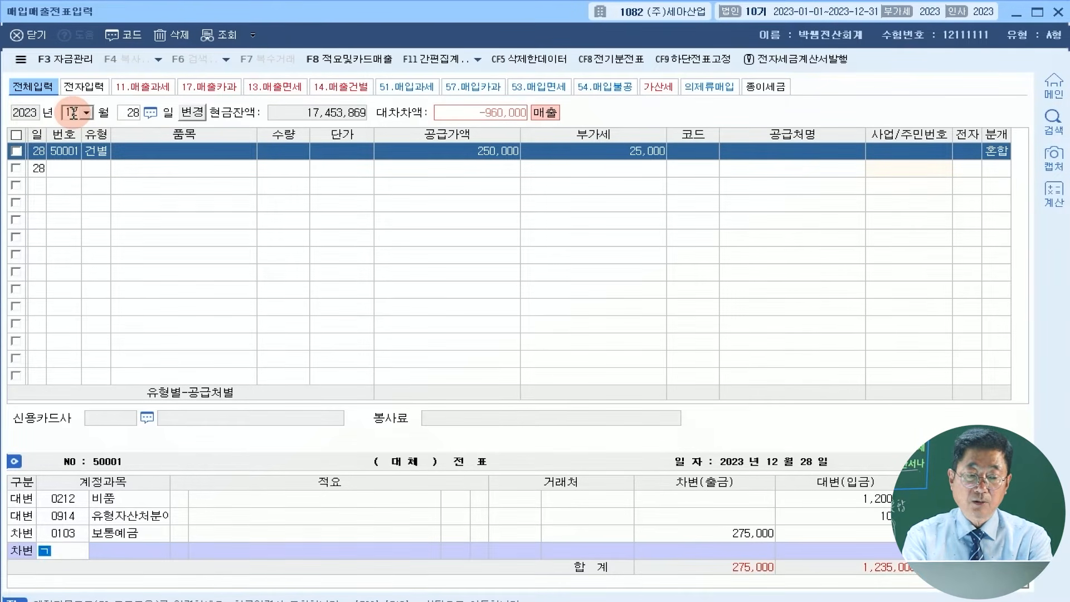
type("상")
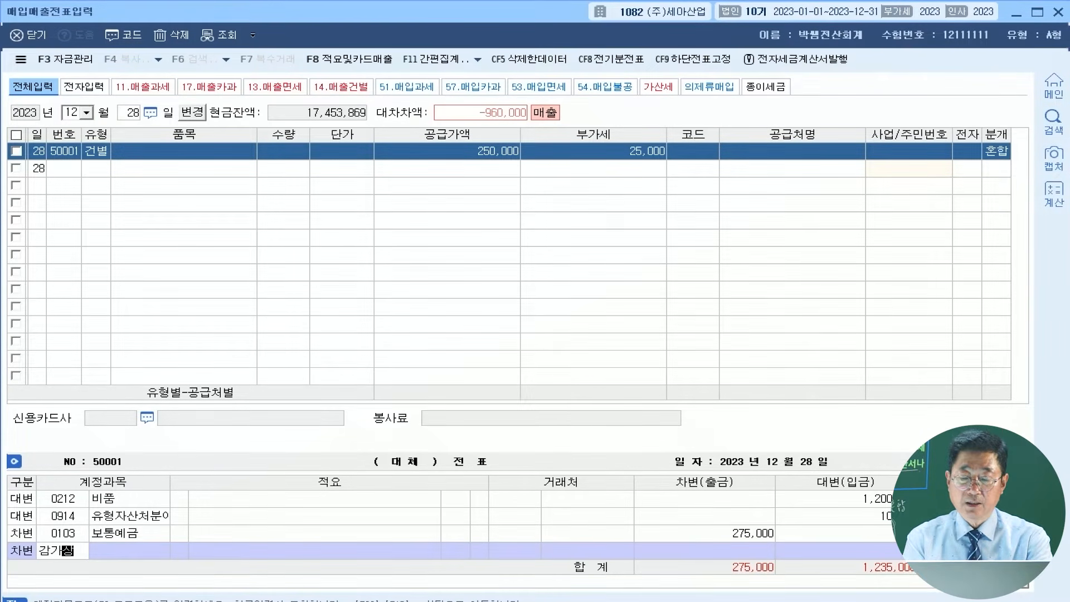
key("Return")
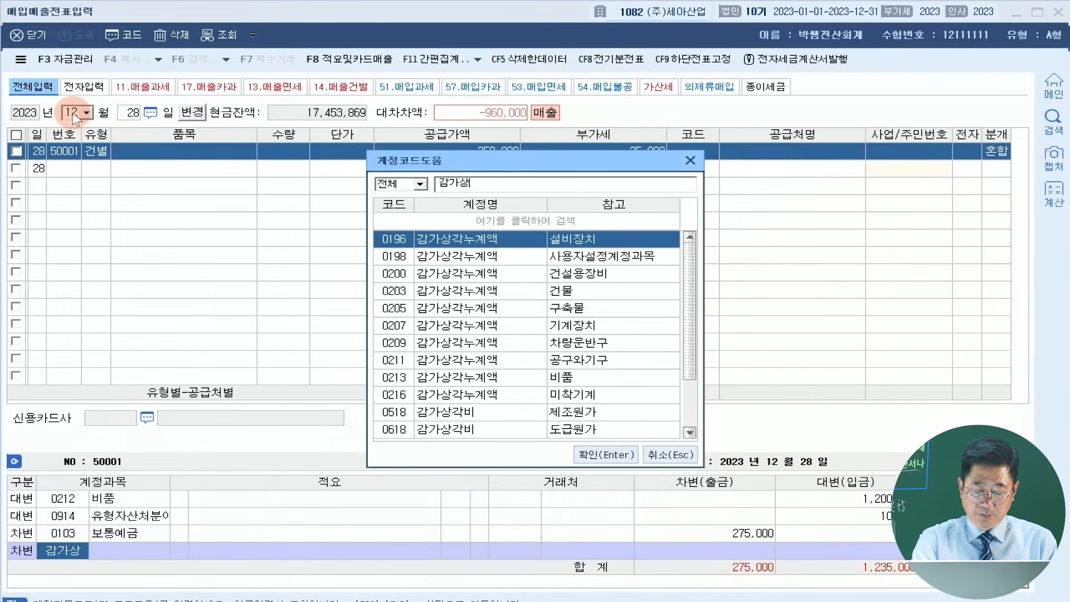
key("Down")
key("Down")
key("Down")
key("Down")
key("Down")
key("Down")
key("Down")
key("Down")
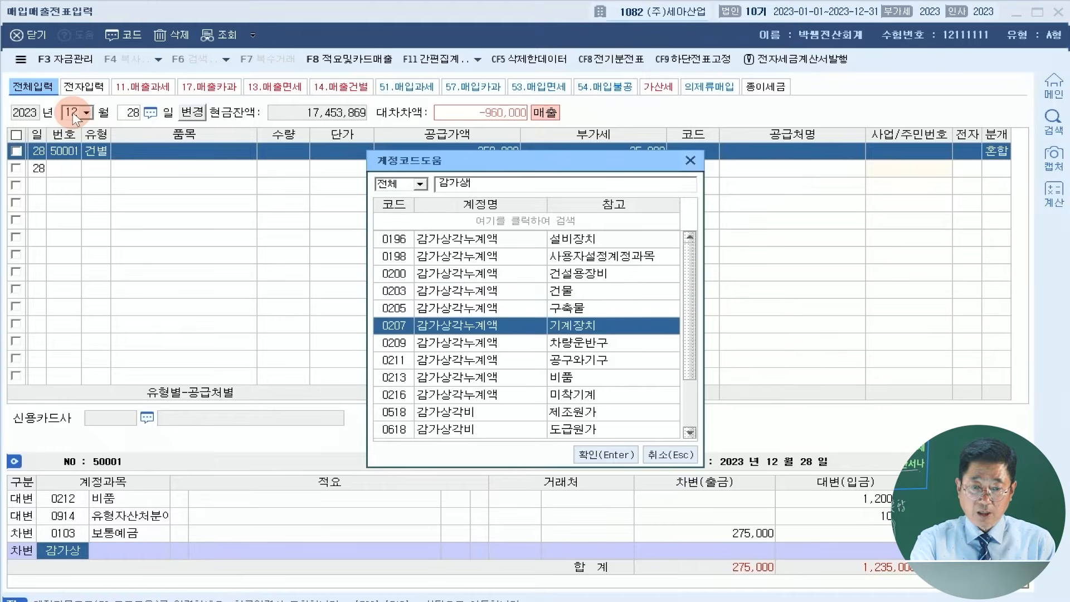
key("Return")
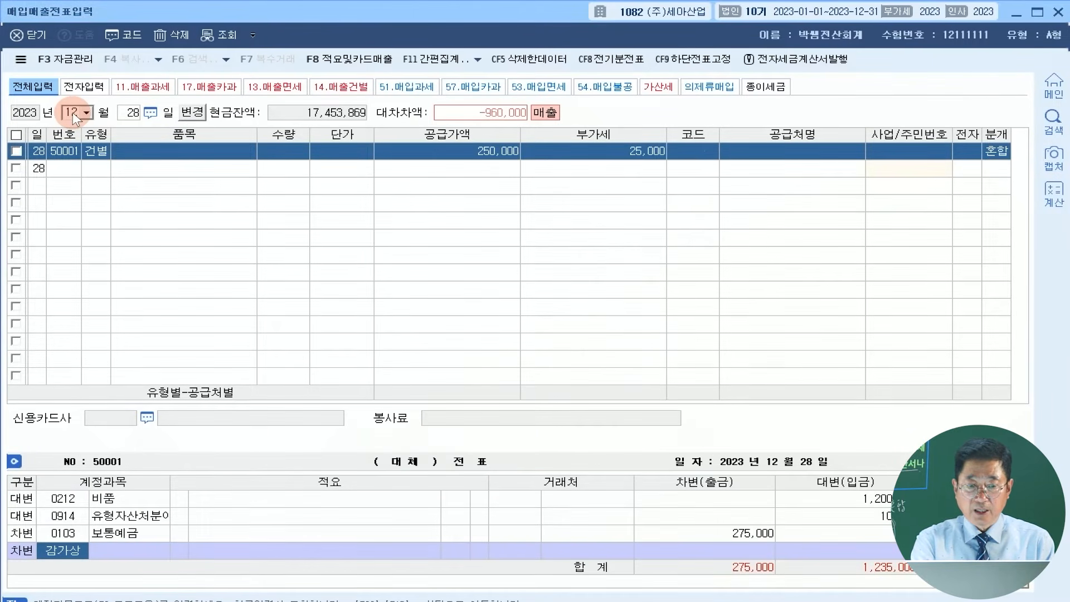
key("Return")
key("Return")
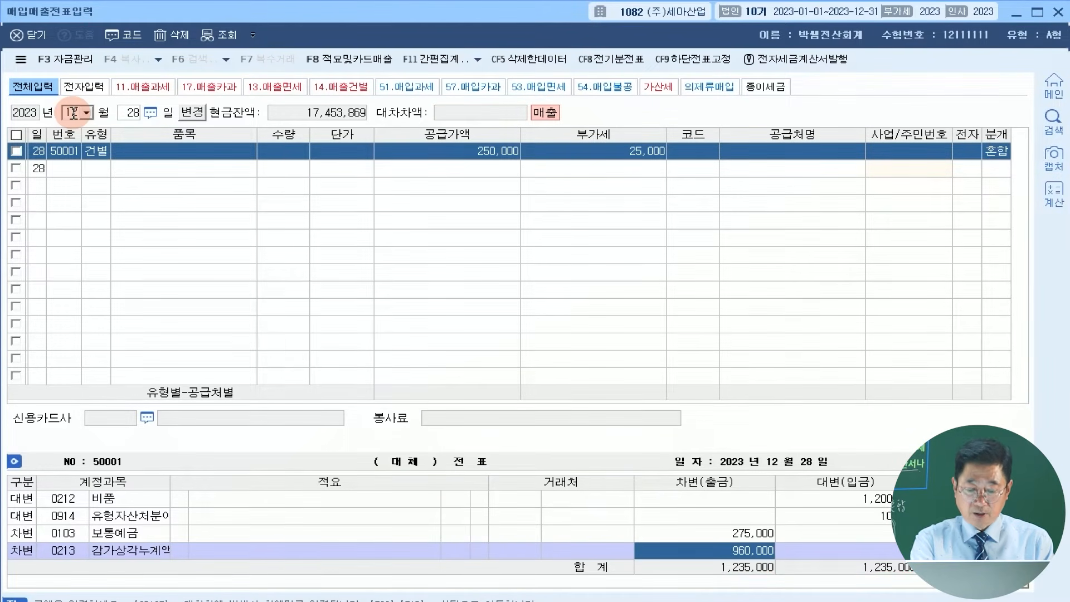